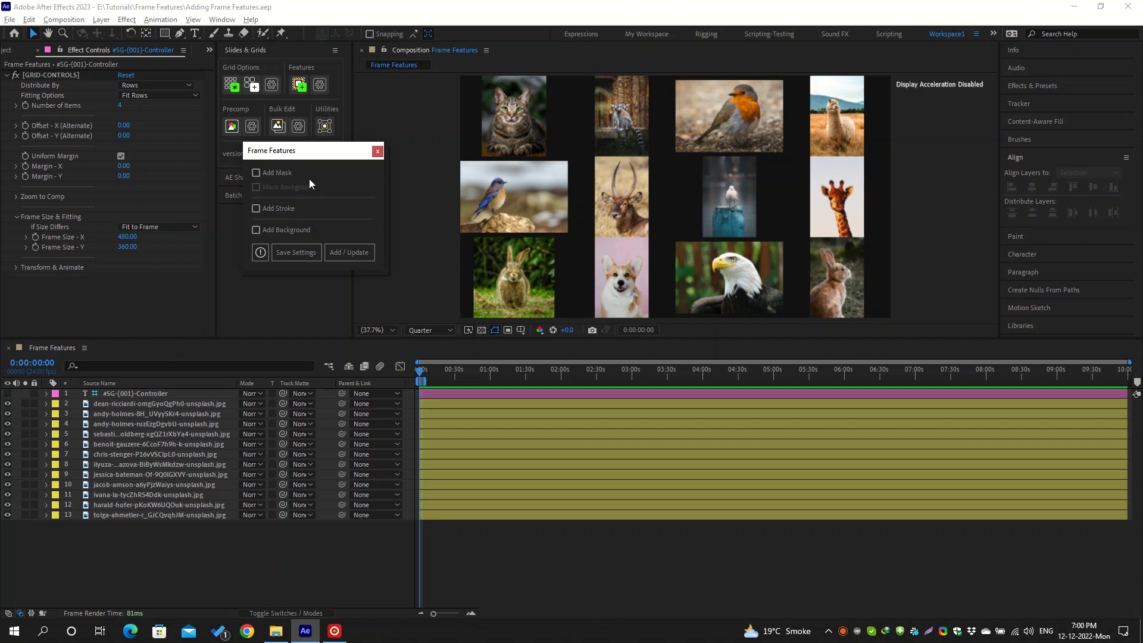
Step: Save the grid settings with Add Frame Features turned on
click(273, 84)
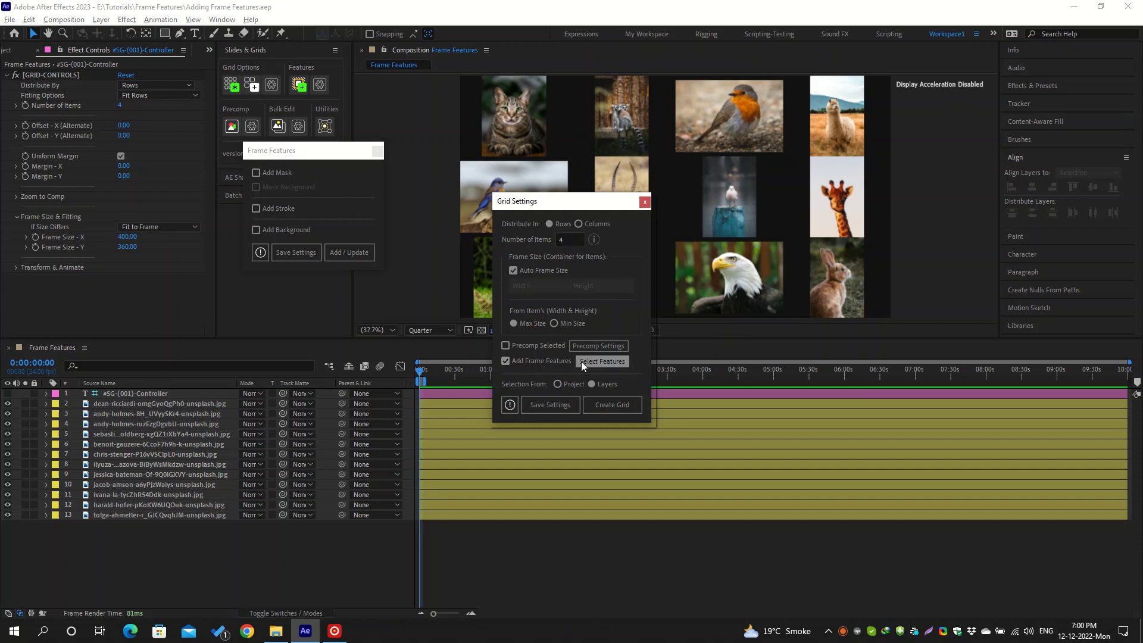
click(558, 406)
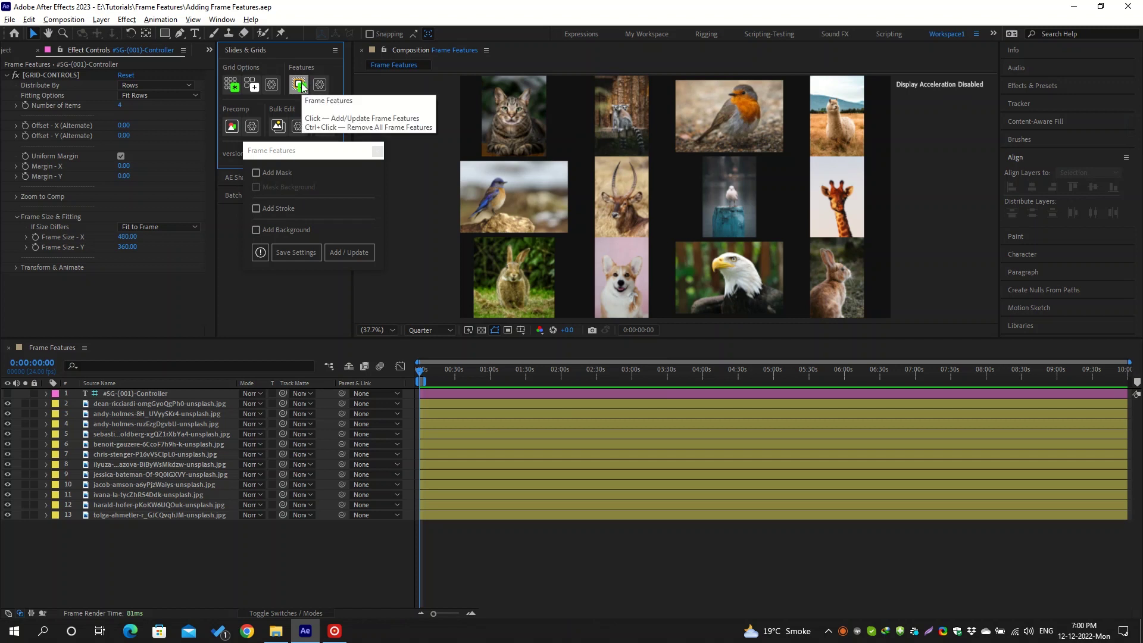
Step: Add a stroke to all frames of the grid controlled by #SG-(001)-Controller using Frame Features
click(152, 394)
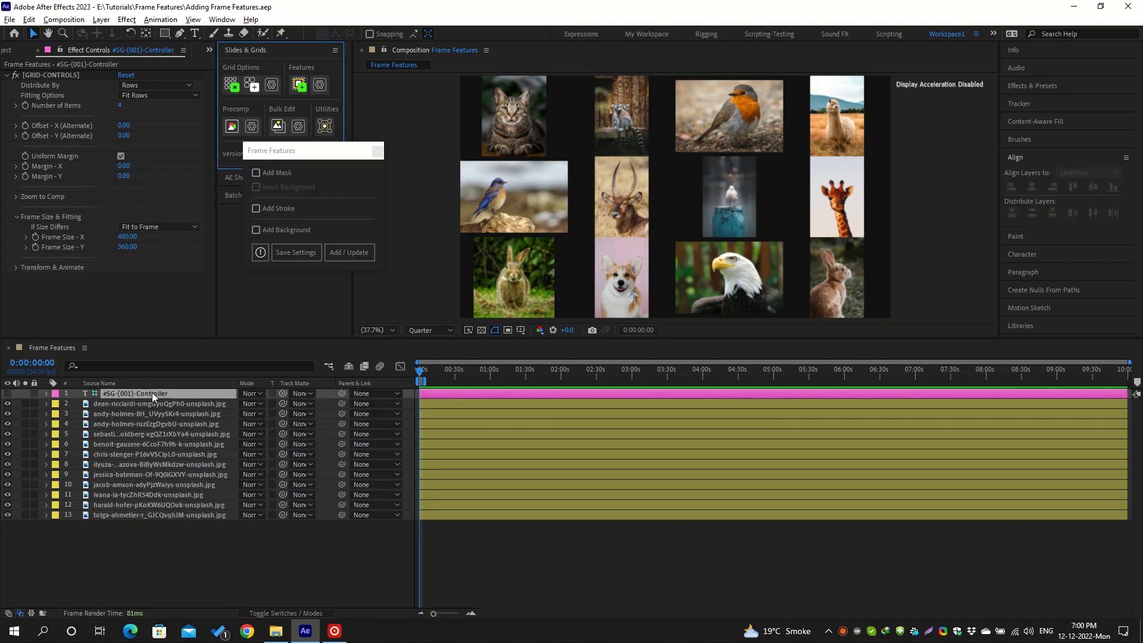
click(143, 308)
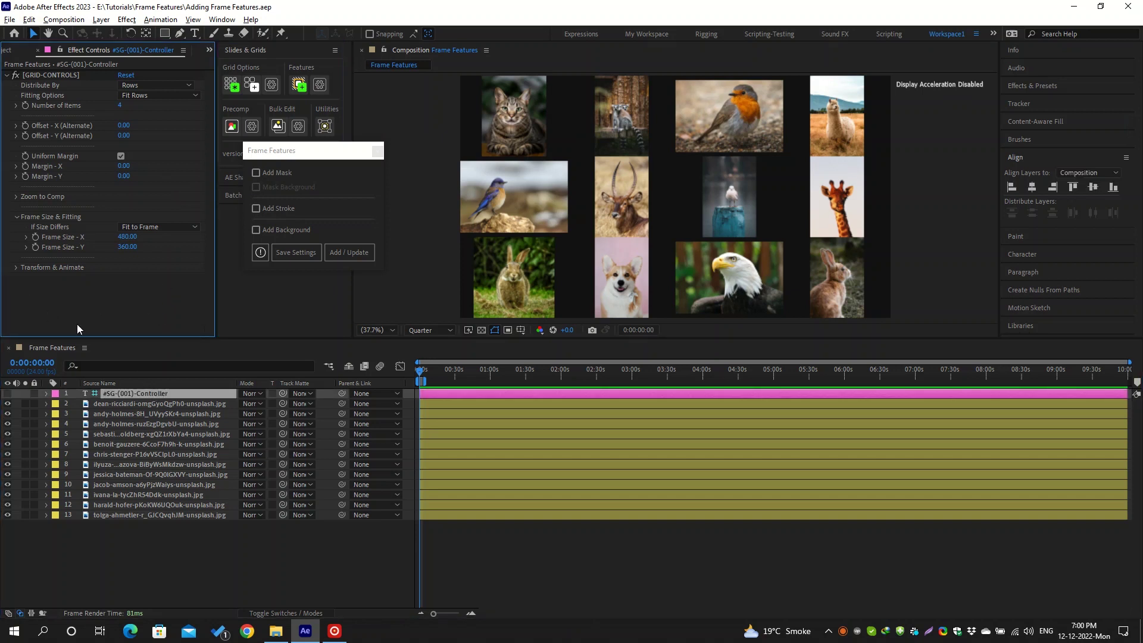
click(305, 59)
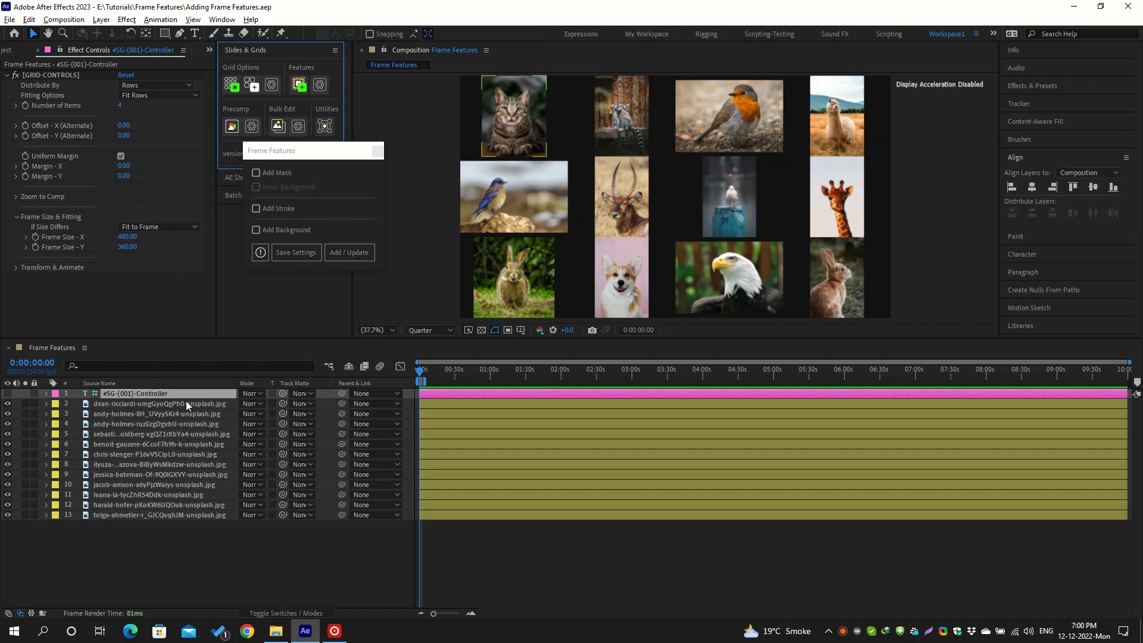
click(186, 402)
click(190, 393)
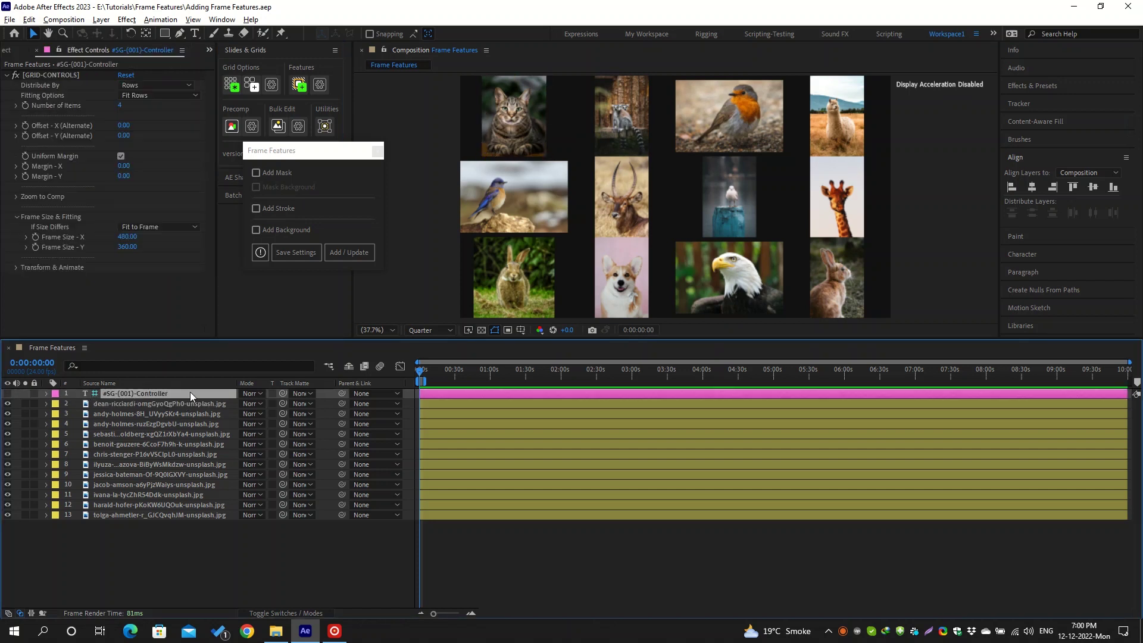
click(298, 154)
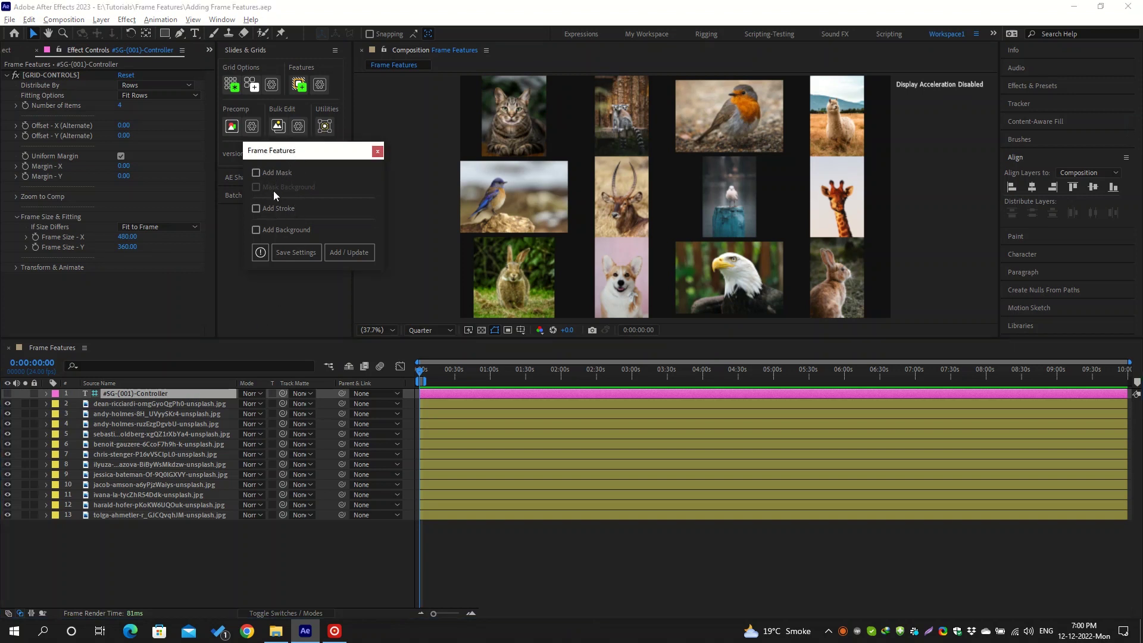
click(348, 253)
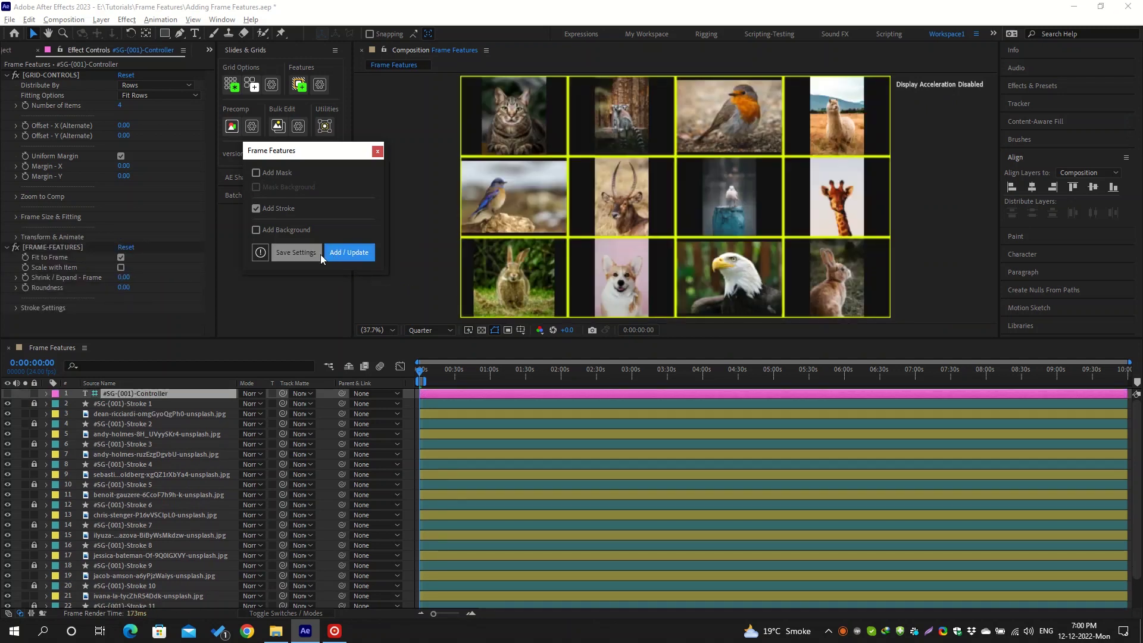
Step: Set the stroke width of the grid frames to 5
click(16, 308)
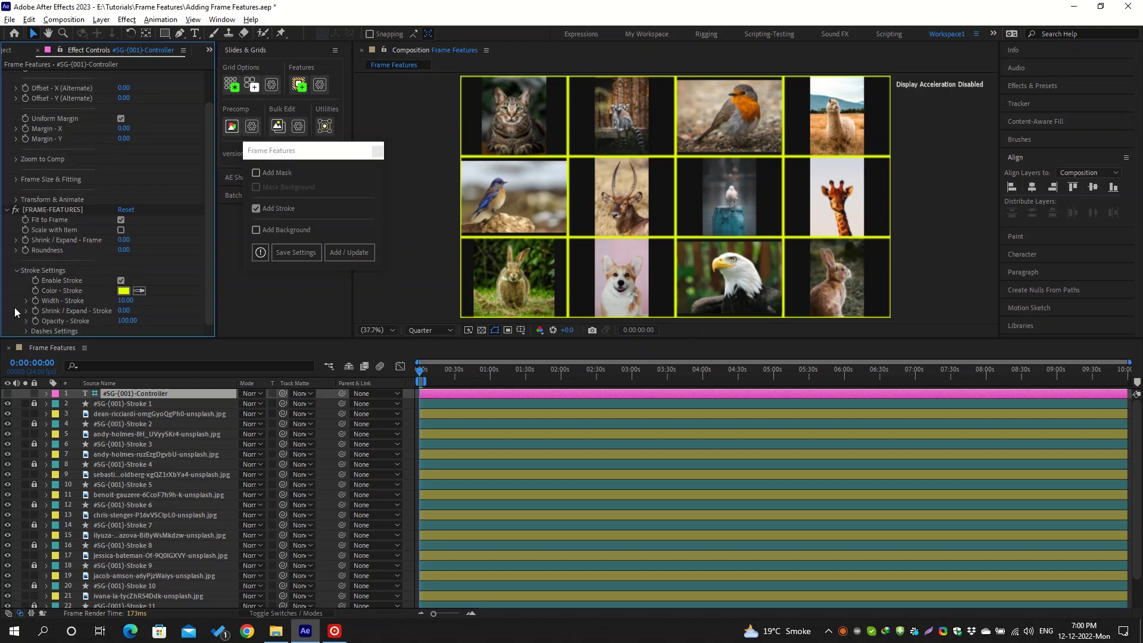
click(125, 301)
text(5)
key(Return)
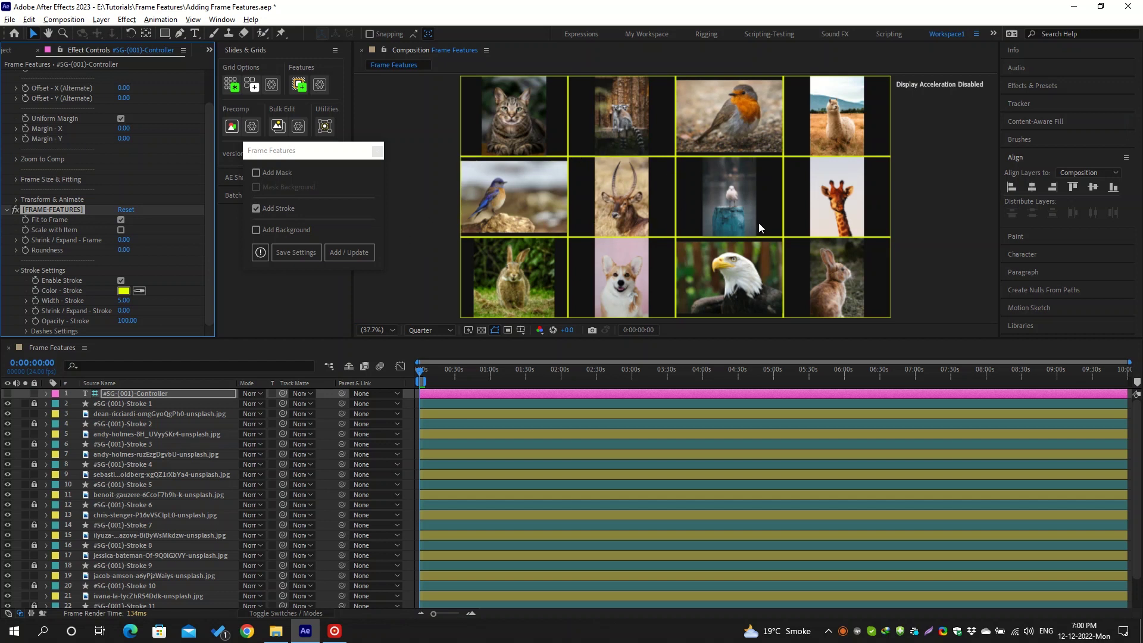
Step: Change how differently sized images fit their grid frames to Fill the Frame
click(15, 180)
scroll(16, 181, up, 1)
click(161, 231)
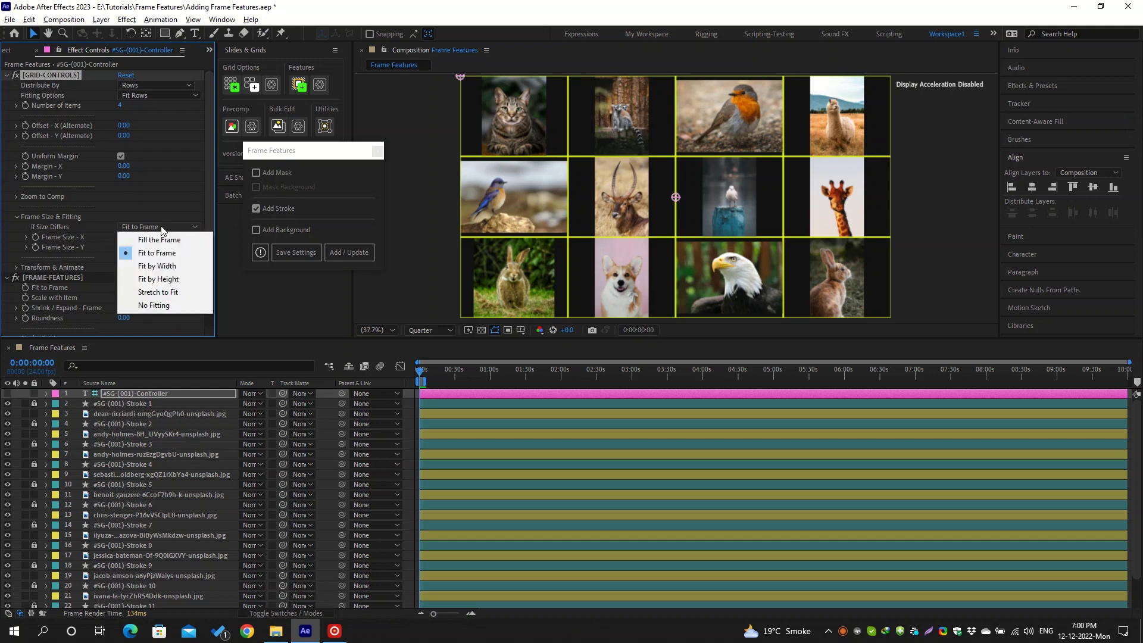
click(159, 239)
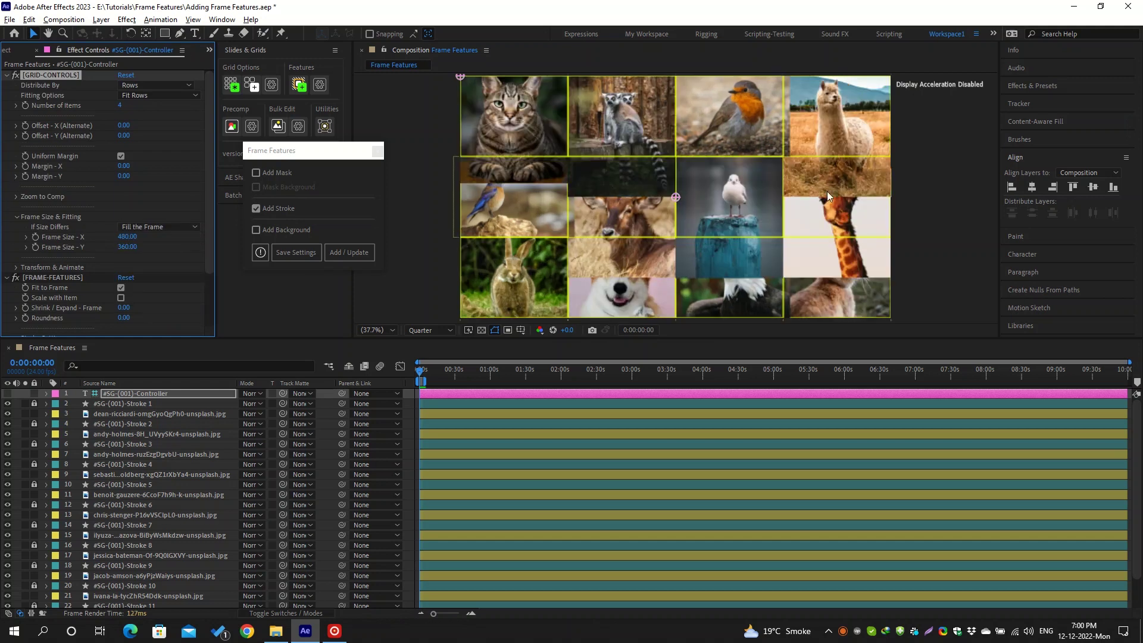
Step: Solo the white bird image with its Stroke 7 layer and set the grid's size fitting to Fit by Width
click(155, 535)
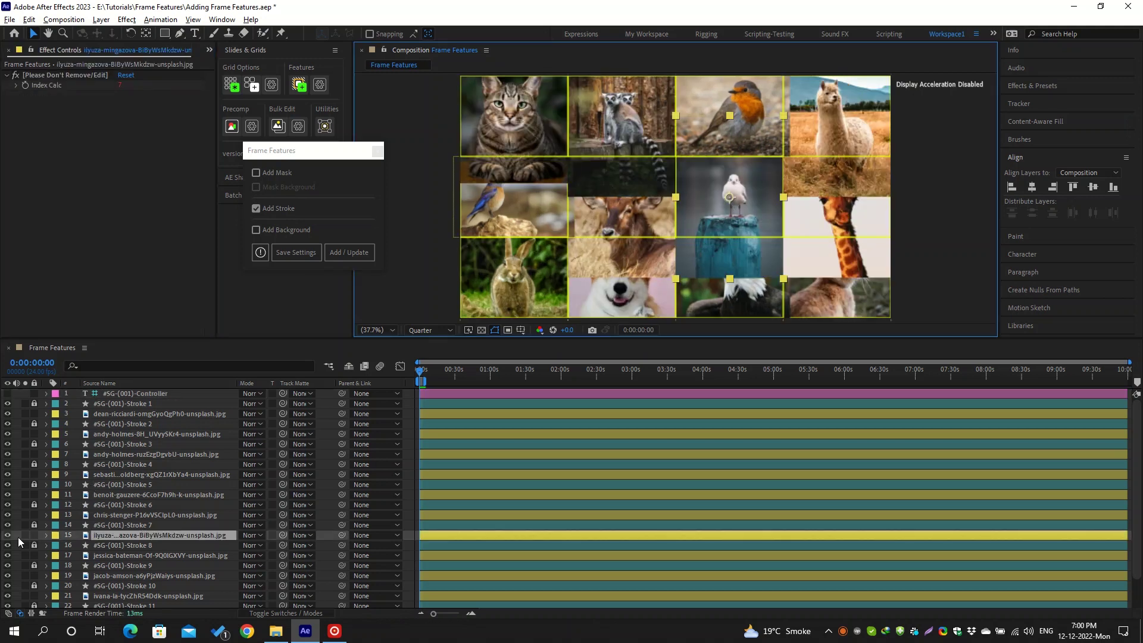
drag(25, 535, 25, 525)
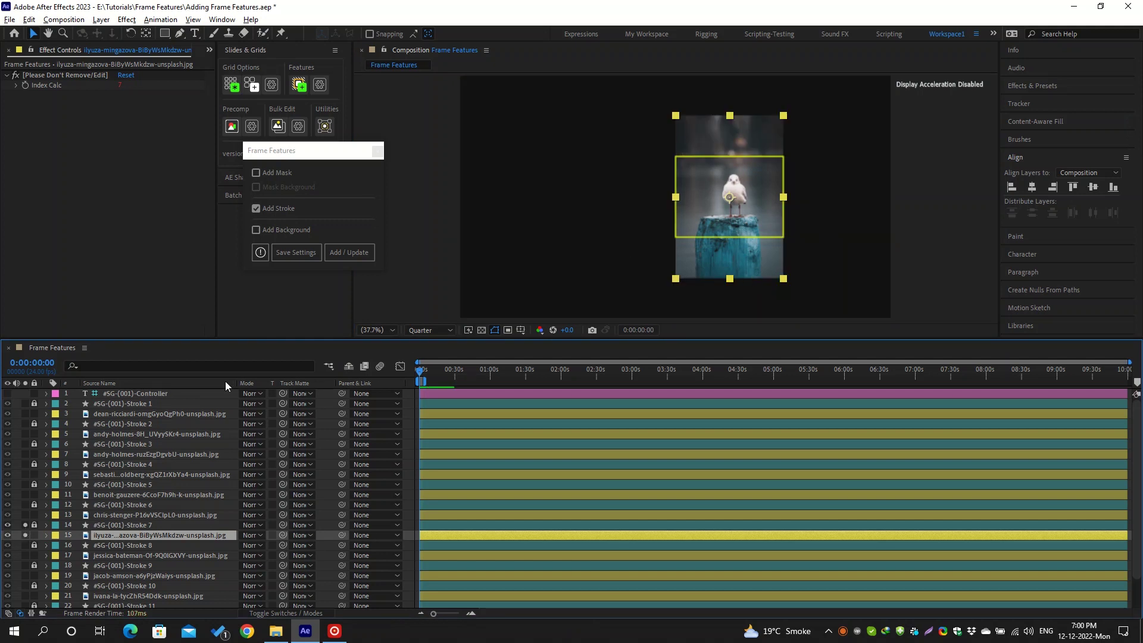
click(197, 393)
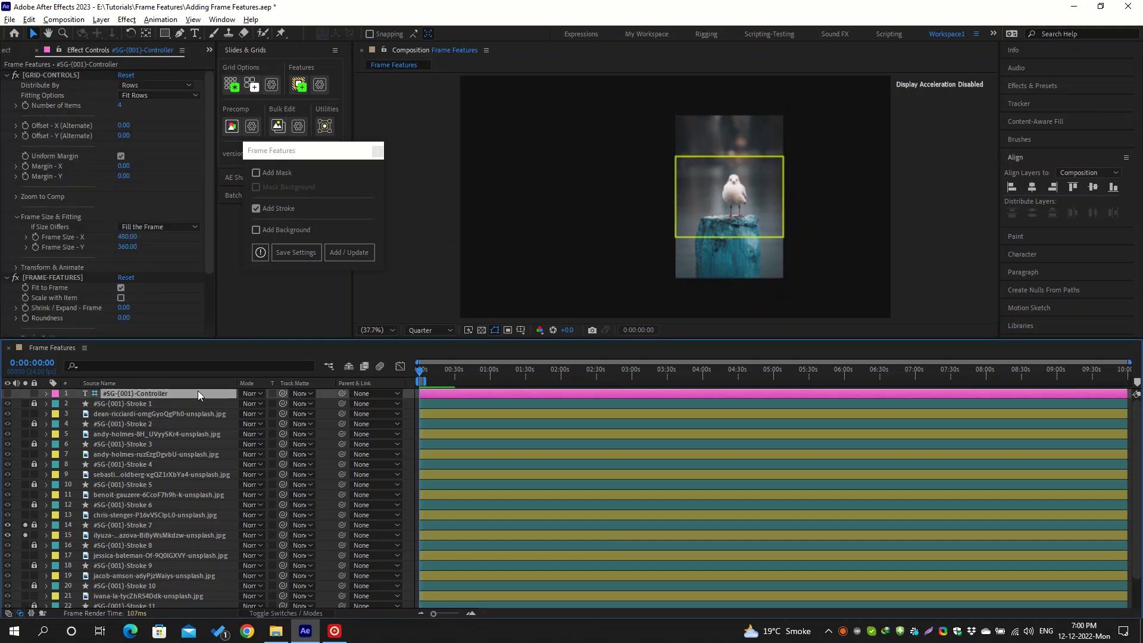
click(180, 228)
click(174, 266)
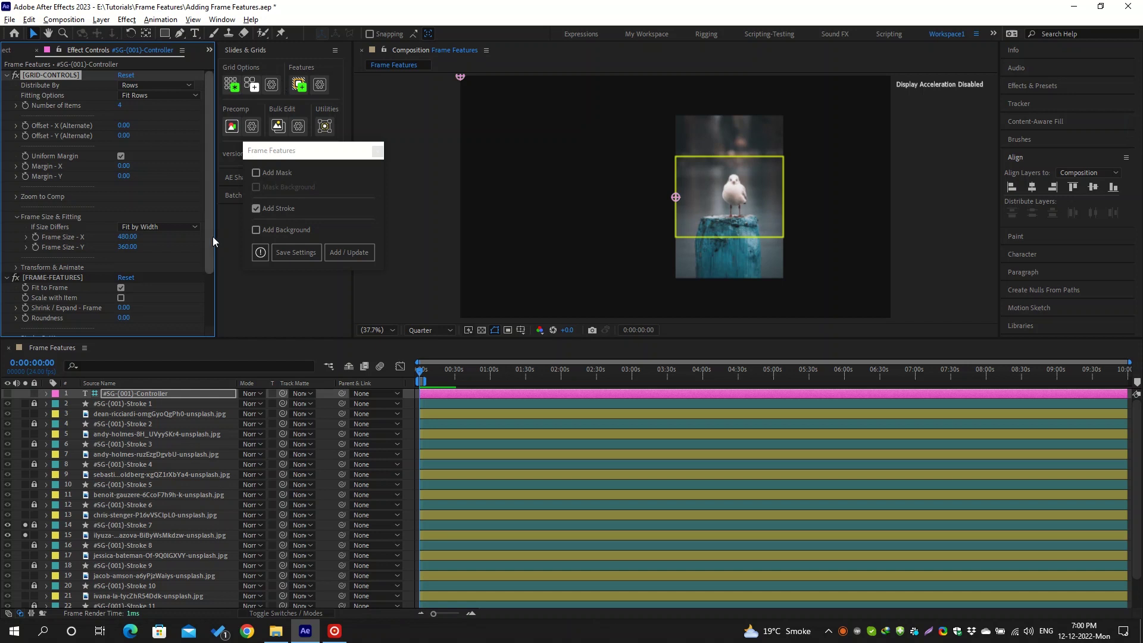
Step: Unsolo the white bird image and its stroke, and inspect the overlapping images in the grid's first row
click(25, 525)
click(26, 534)
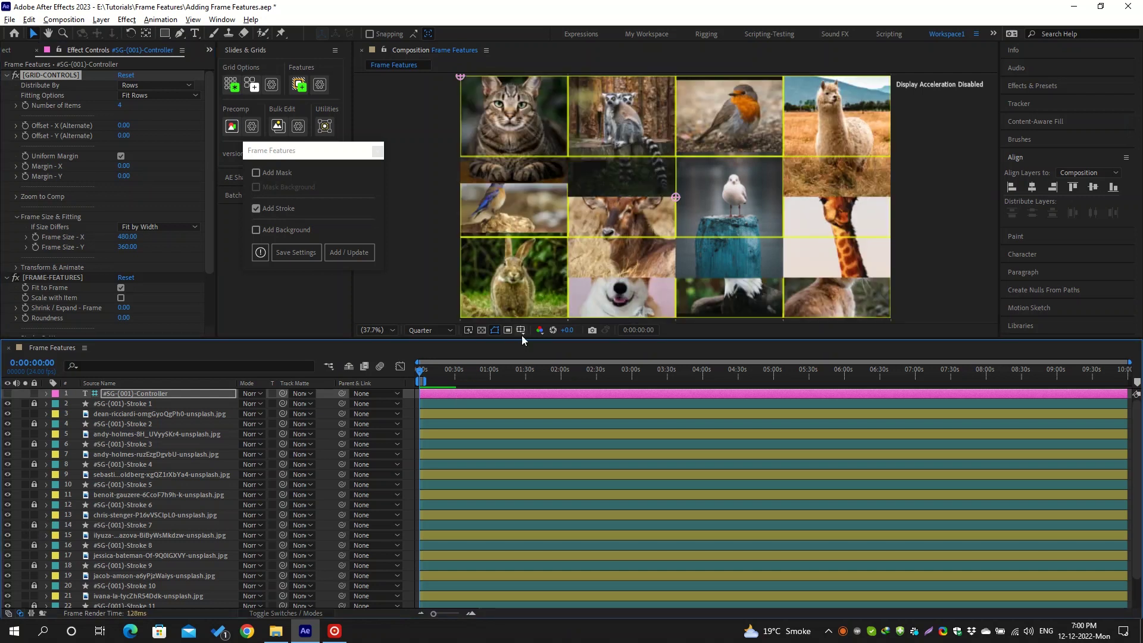
click(519, 141)
click(619, 119)
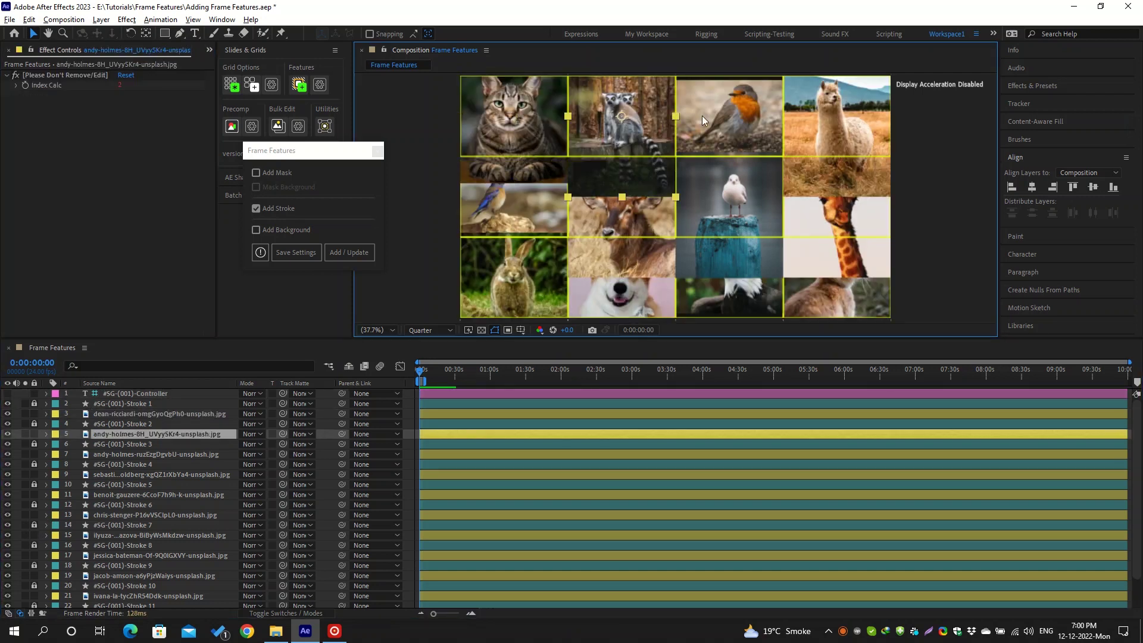
click(705, 119)
click(906, 140)
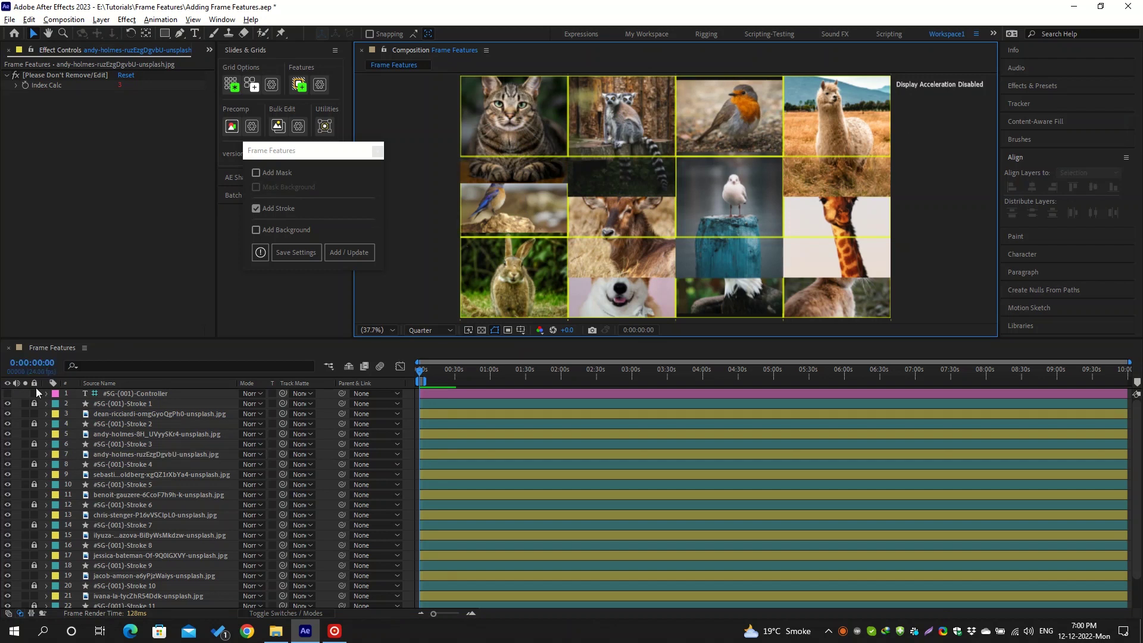
Step: Set the grid controller's If Size Differs option back to Fit to Frame
click(109, 394)
click(167, 227)
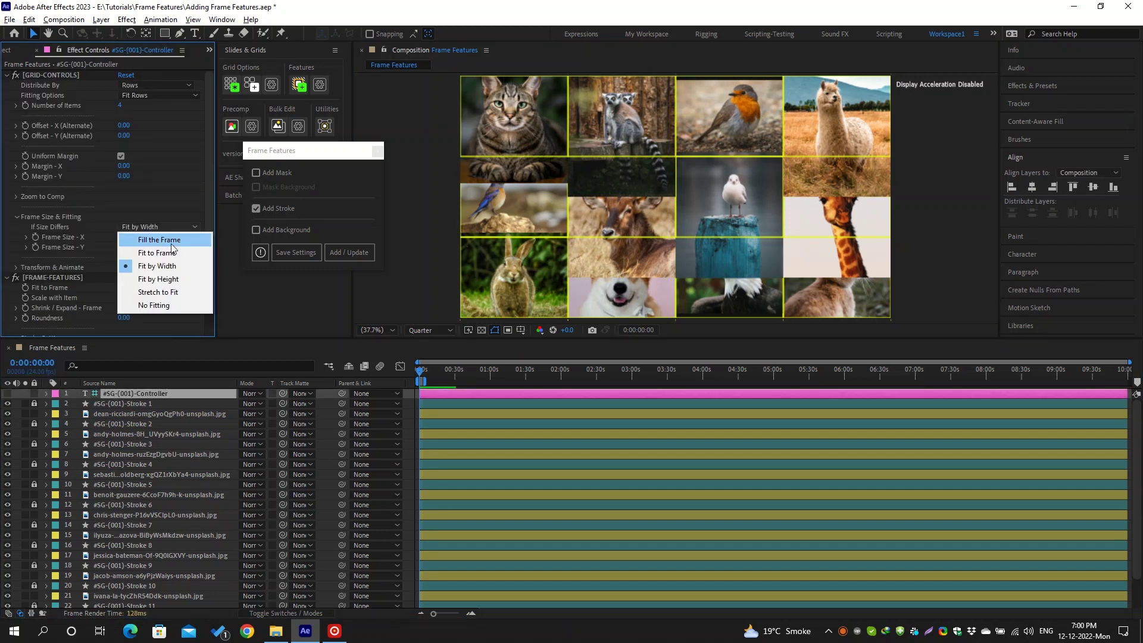
click(175, 254)
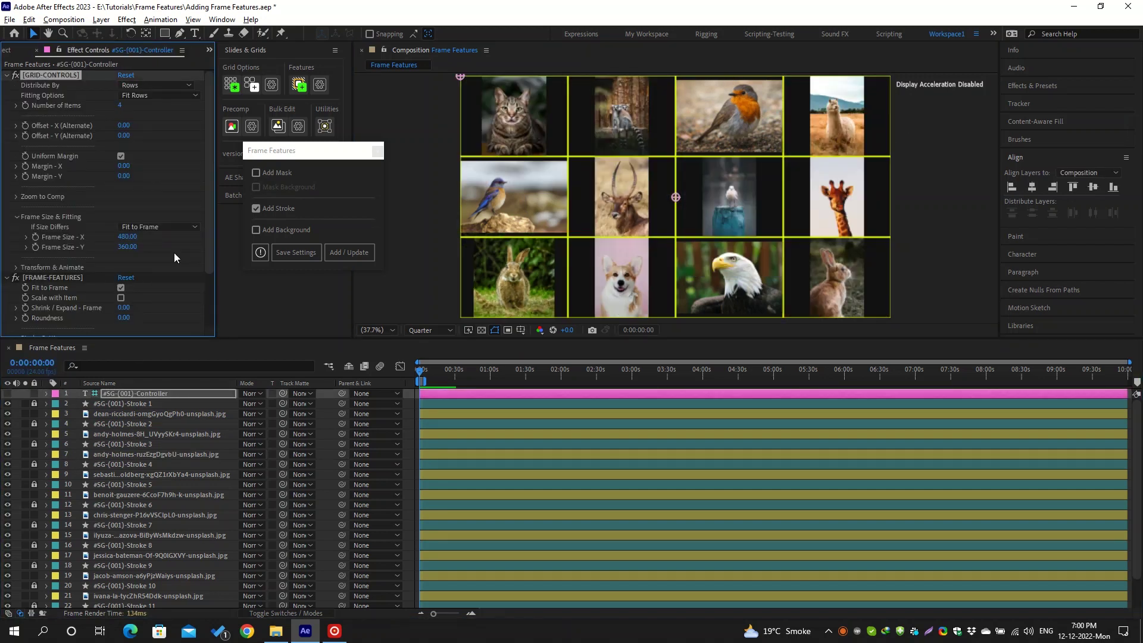
Step: Add a mask with mask background and a background to the stroked grid frames, and update the frame features
click(256, 173)
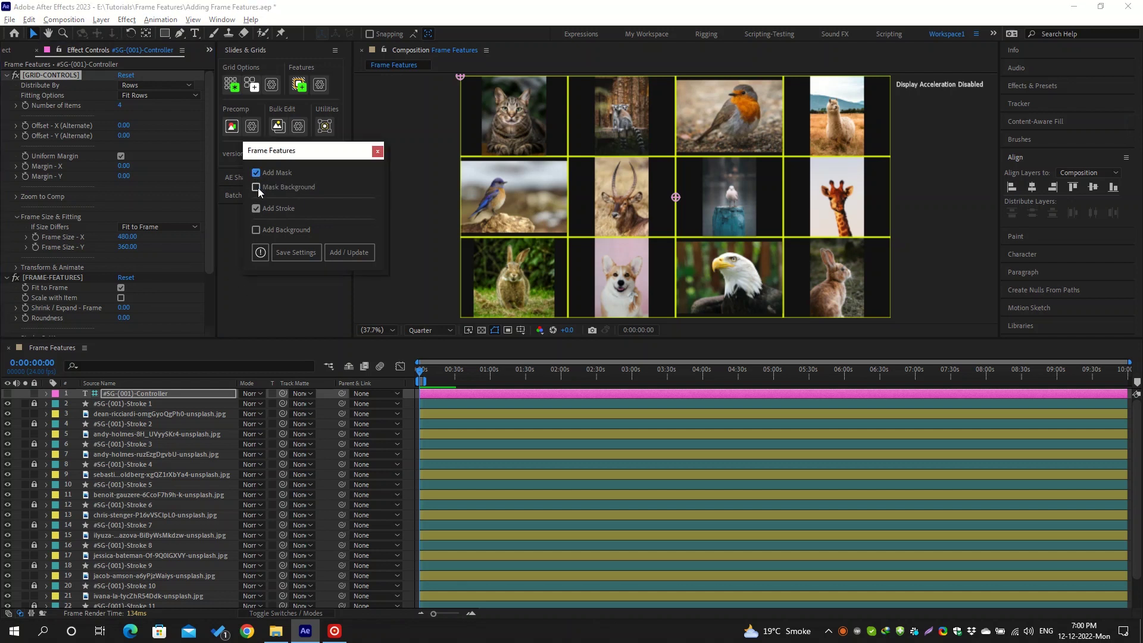
click(256, 187)
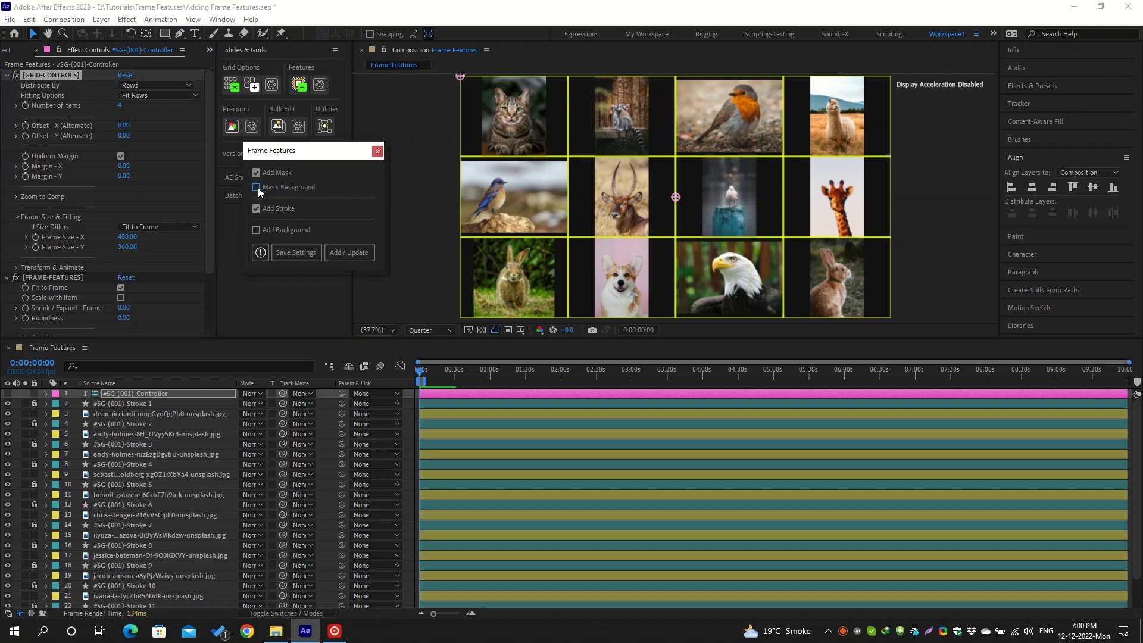
click(256, 230)
click(359, 254)
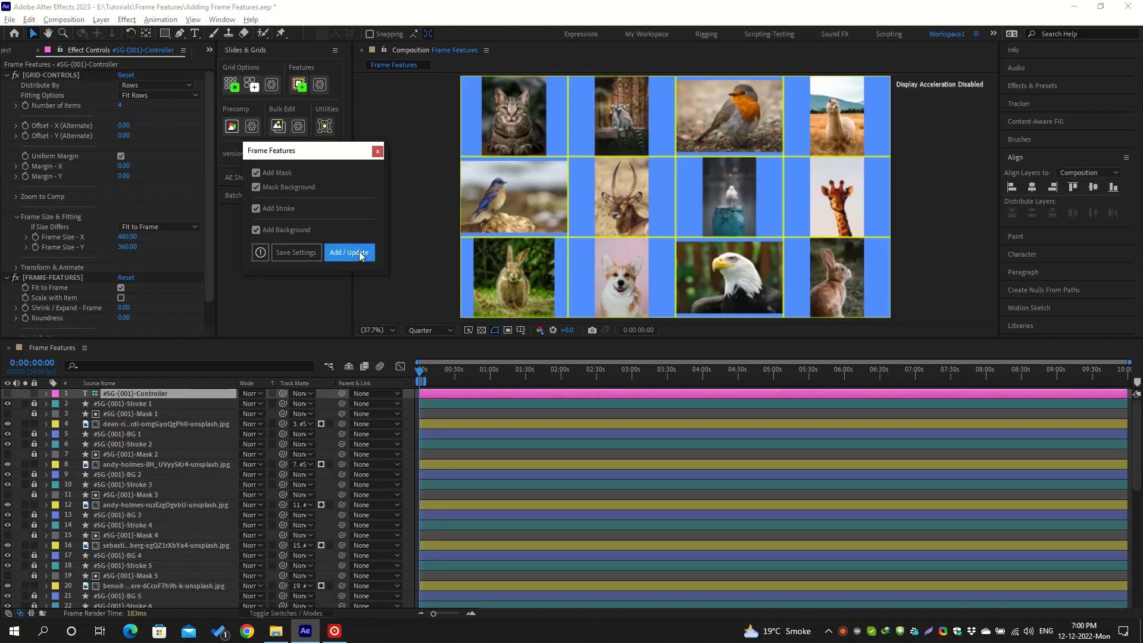
Step: Display the layer switches in the timeline and hide the shy stroke, mask and background layers
click(143, 411)
click(142, 415)
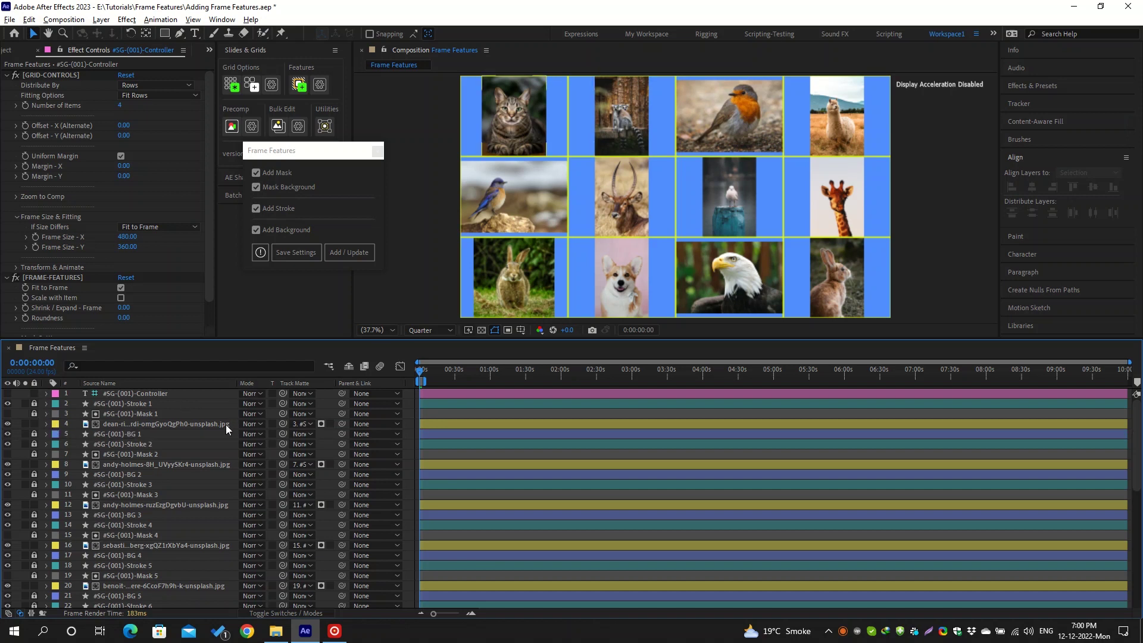
key(F4)
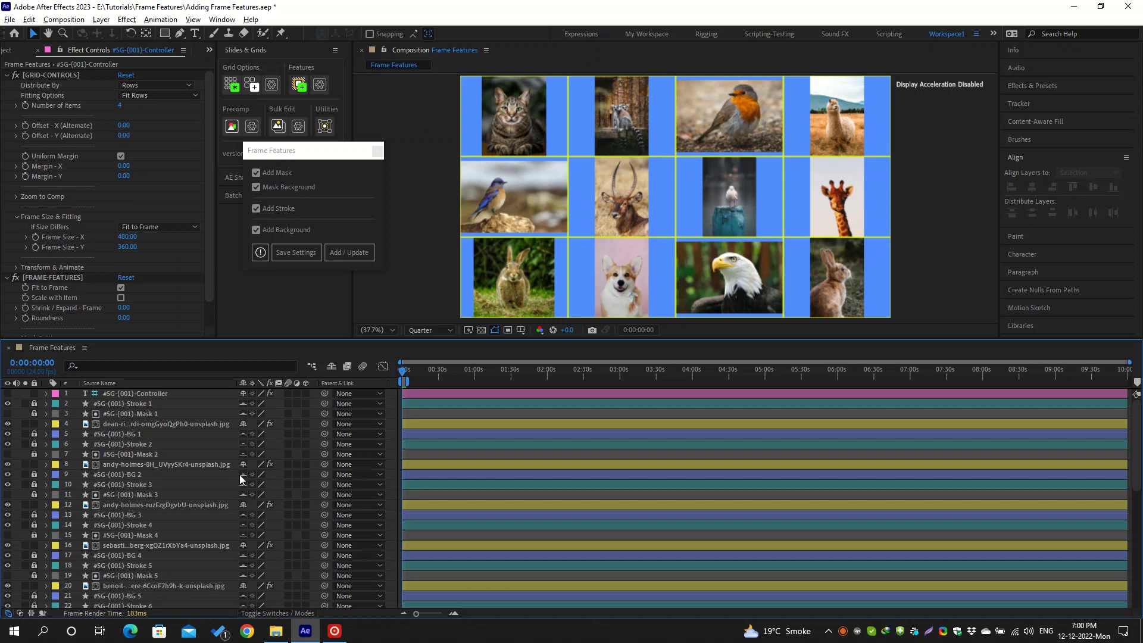
click(331, 367)
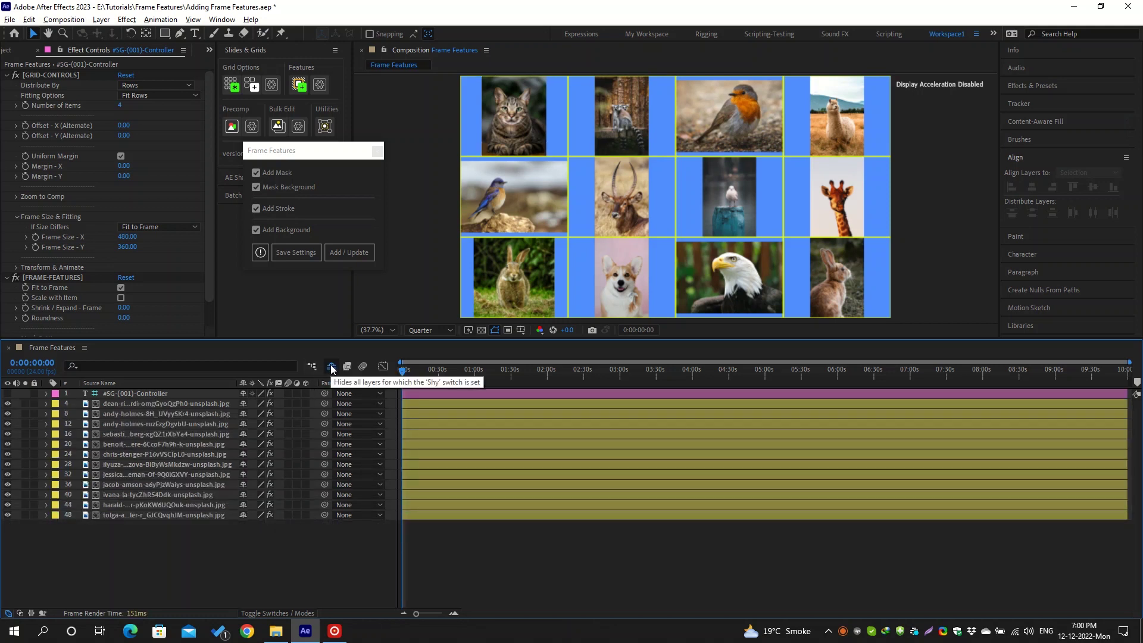
drag(196, 564, 128, 399)
click(188, 558)
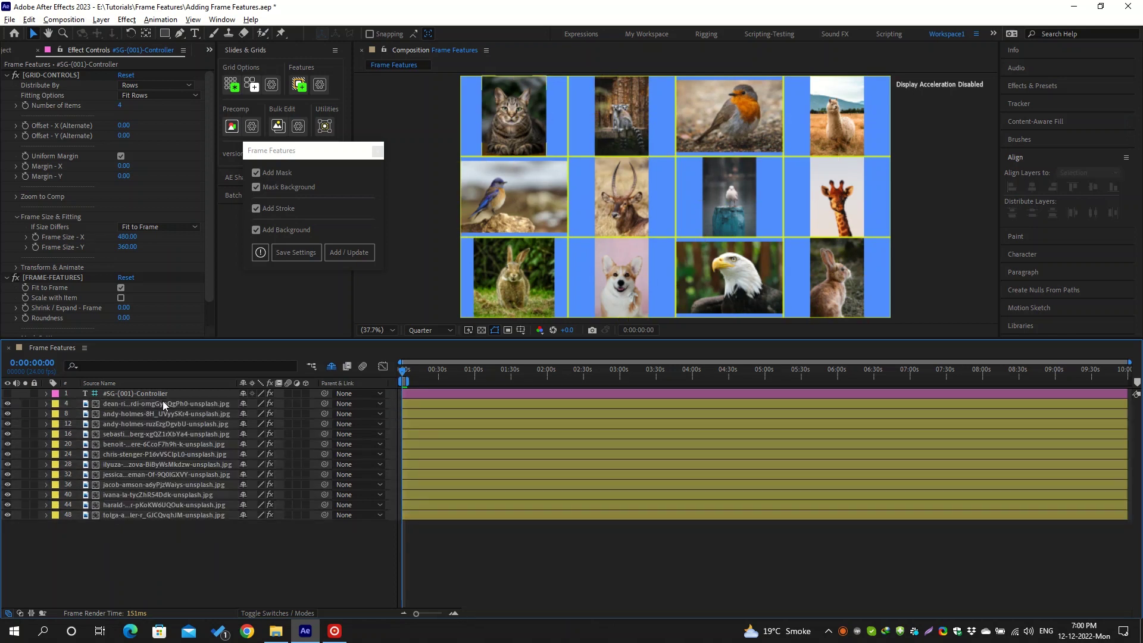
Step: Expand the controller's mask, stroke and background settings, and show the shy layers in the timeline again
click(163, 393)
scroll(100, 262, down, 1)
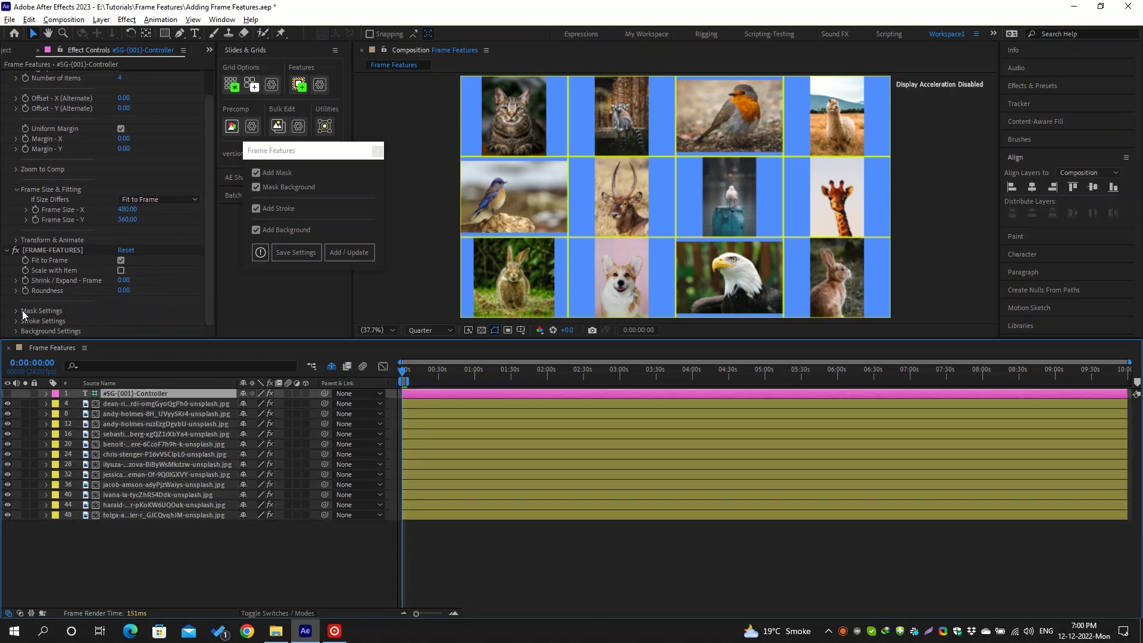
click(41, 310)
scroll(43, 305, down, 1)
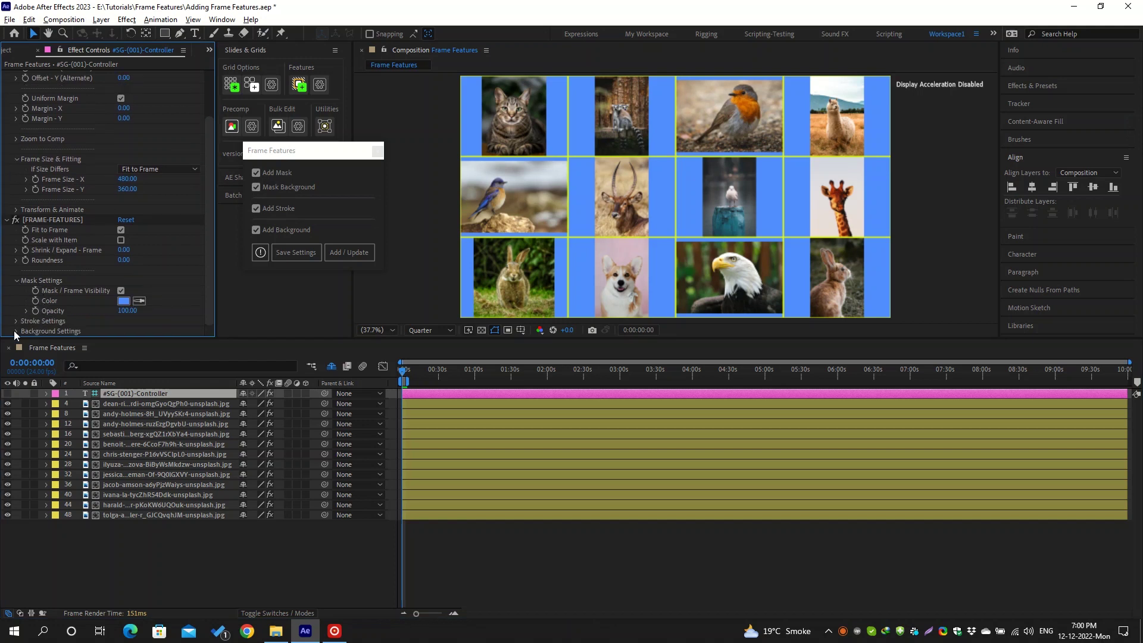
scroll(18, 334, down, 1)
click(18, 282)
scroll(17, 285, down, 2)
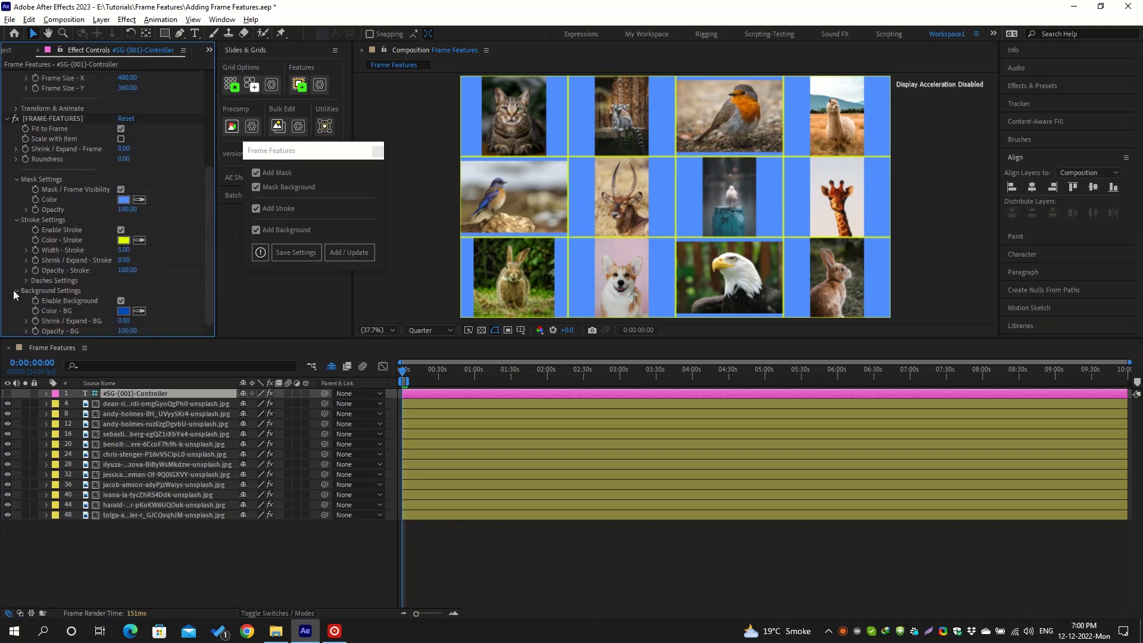
click(331, 366)
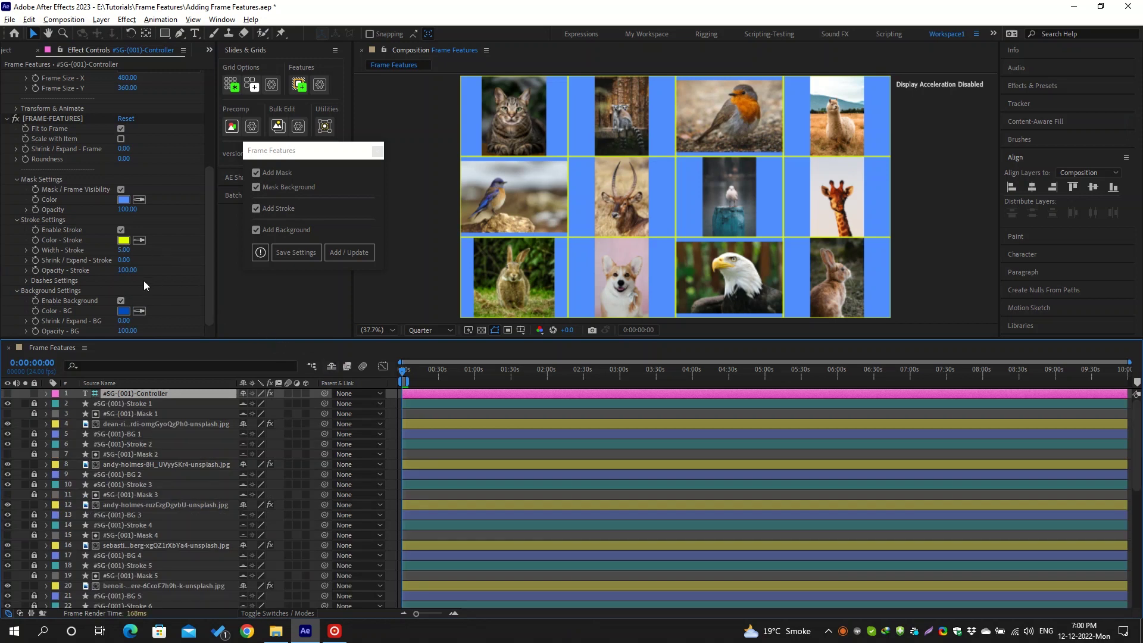
Step: Turn off the background, the stroke and the mask/frame visibility in the controller's FRAME-FEATURES effect
click(121, 301)
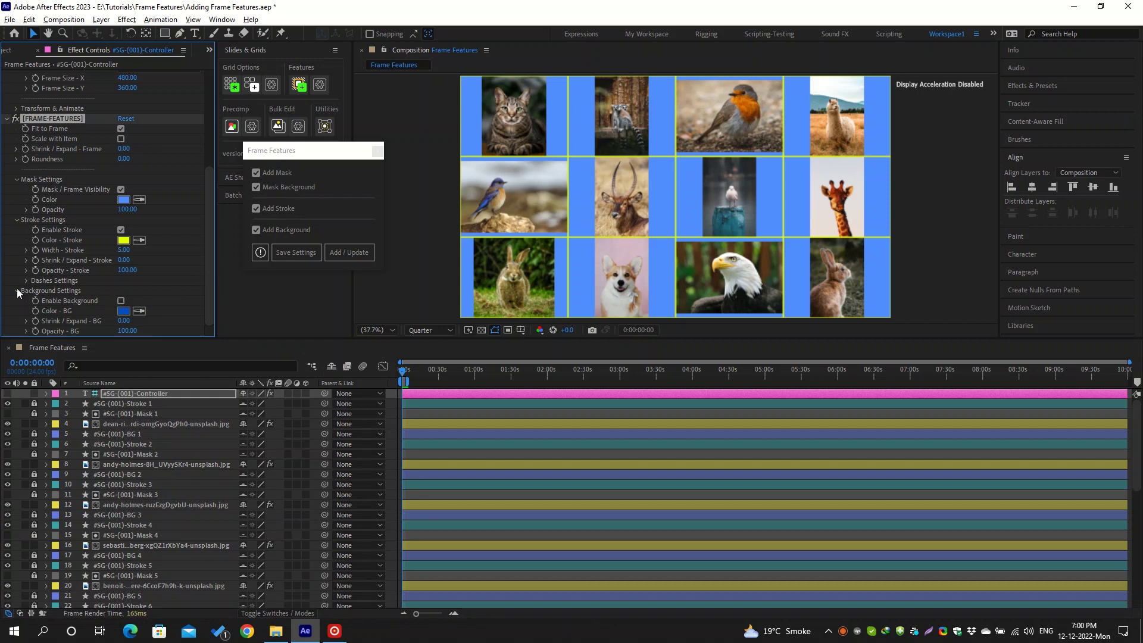
scroll(20, 292, up, 2)
click(121, 270)
click(16, 260)
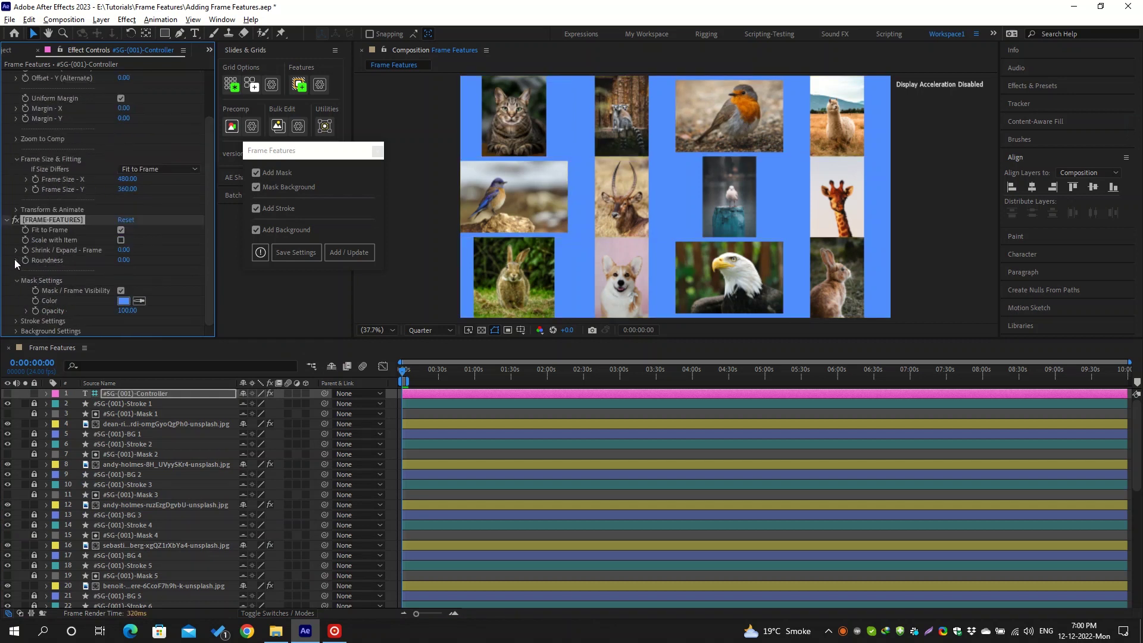
click(121, 291)
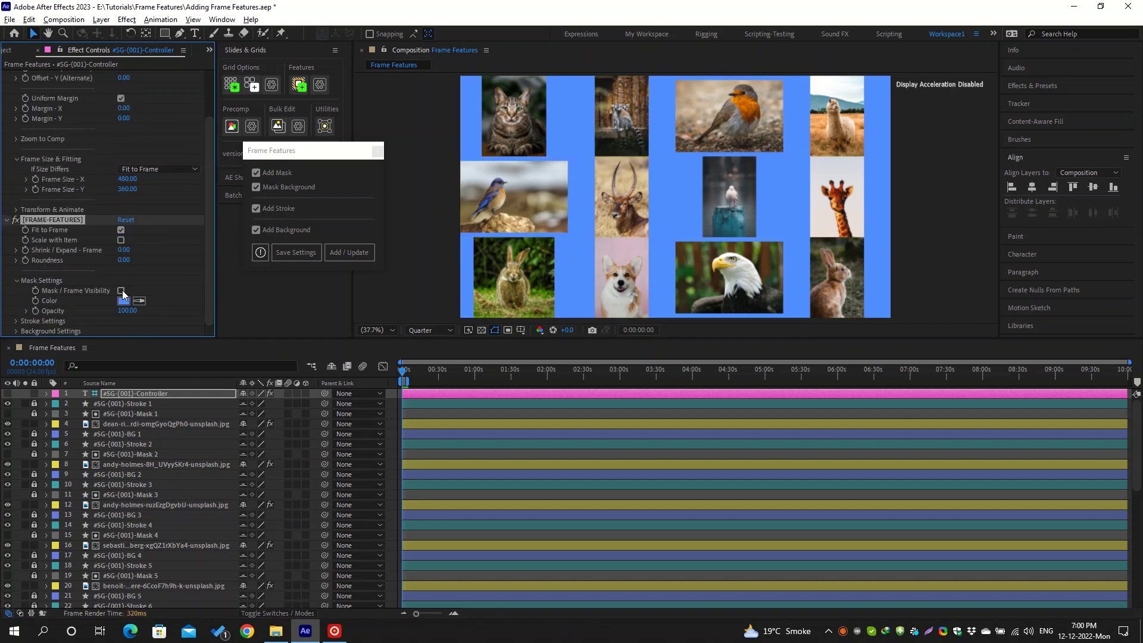
Step: Collapse the mask settings and set the grid's size-difference fitting to Fill the Frame
click(16, 281)
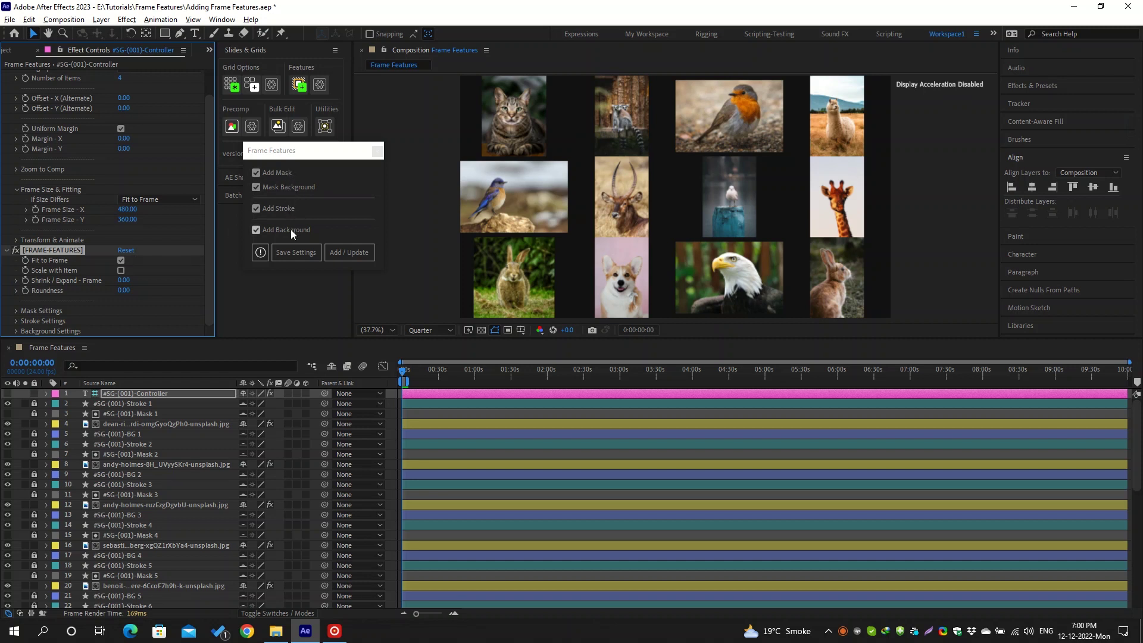
click(286, 176)
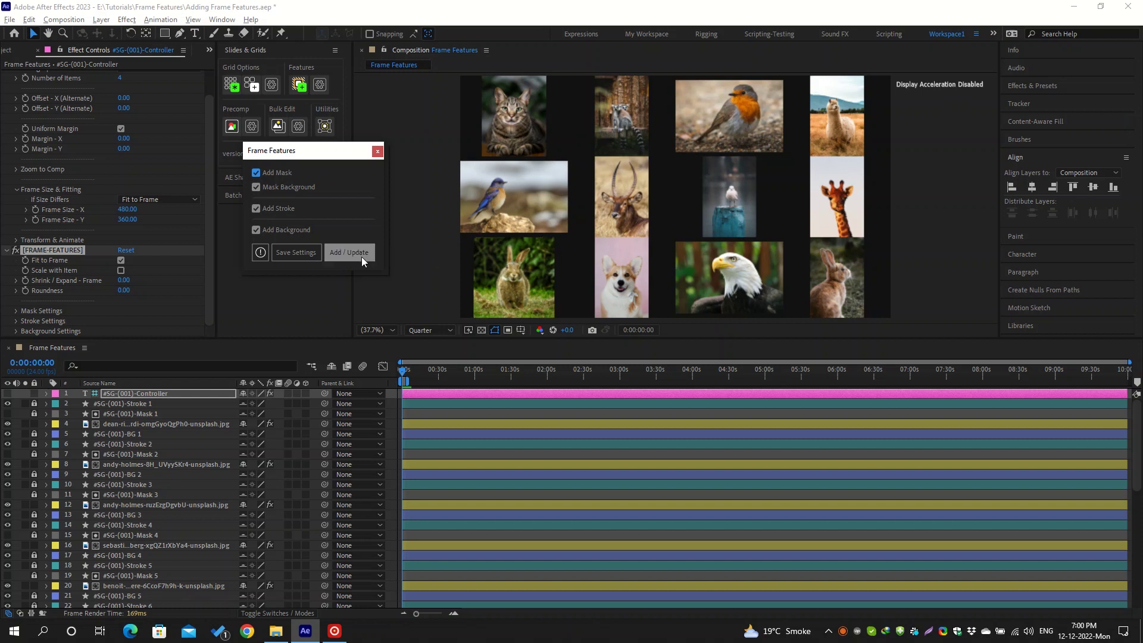
click(153, 201)
click(158, 210)
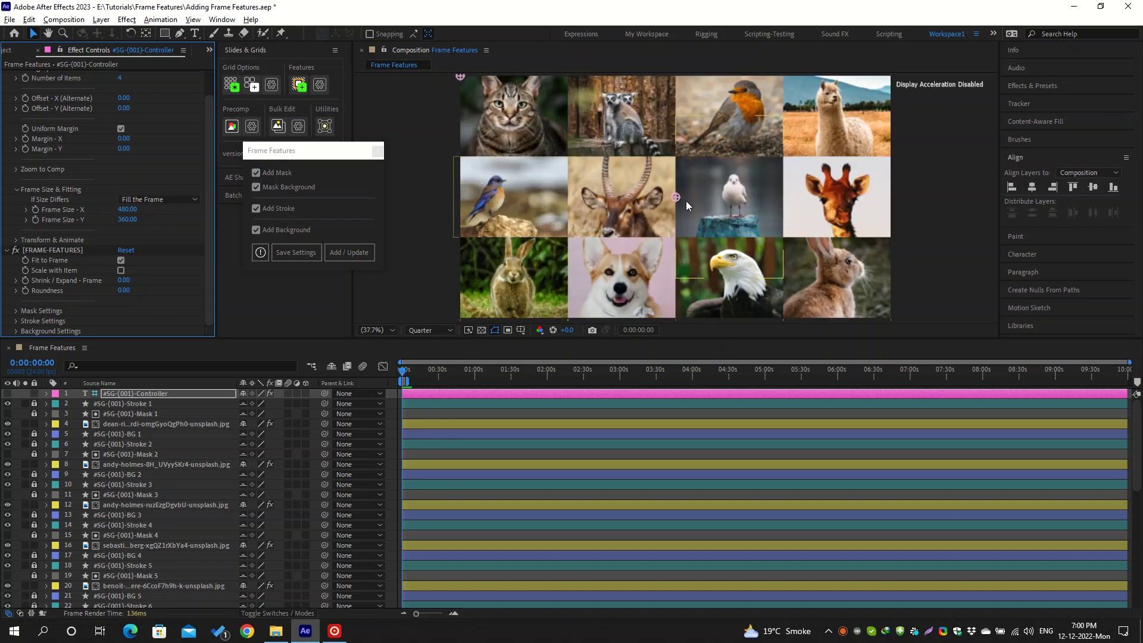
Step: Expand the mask settings in the FRAME-FEATURES effect and turn on Mask / Frame Visibility
click(286, 187)
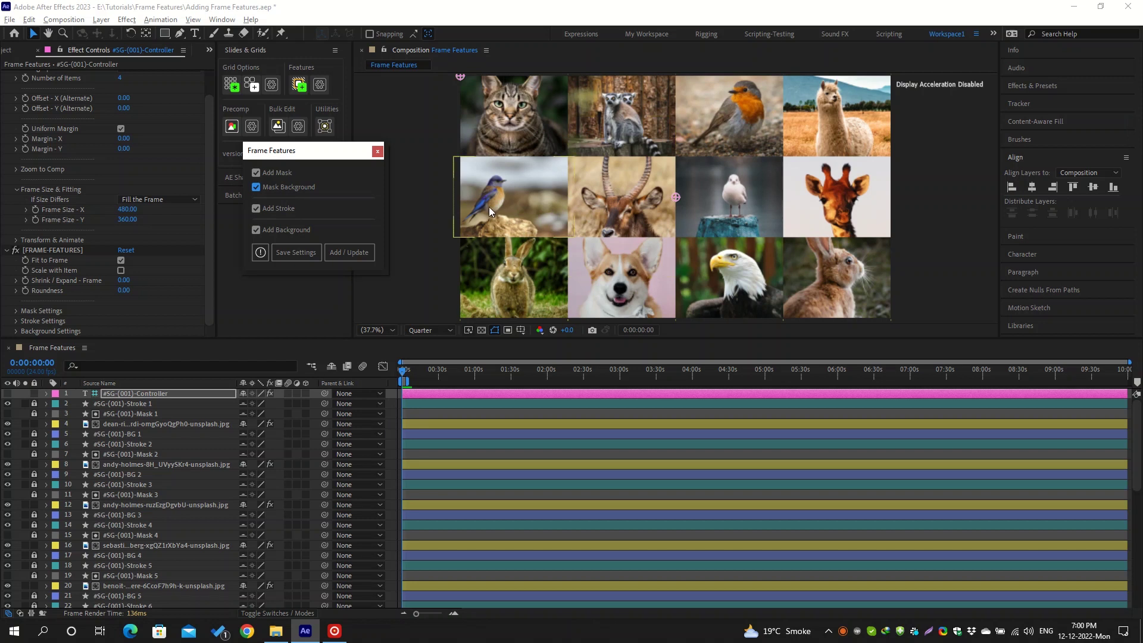
click(18, 310)
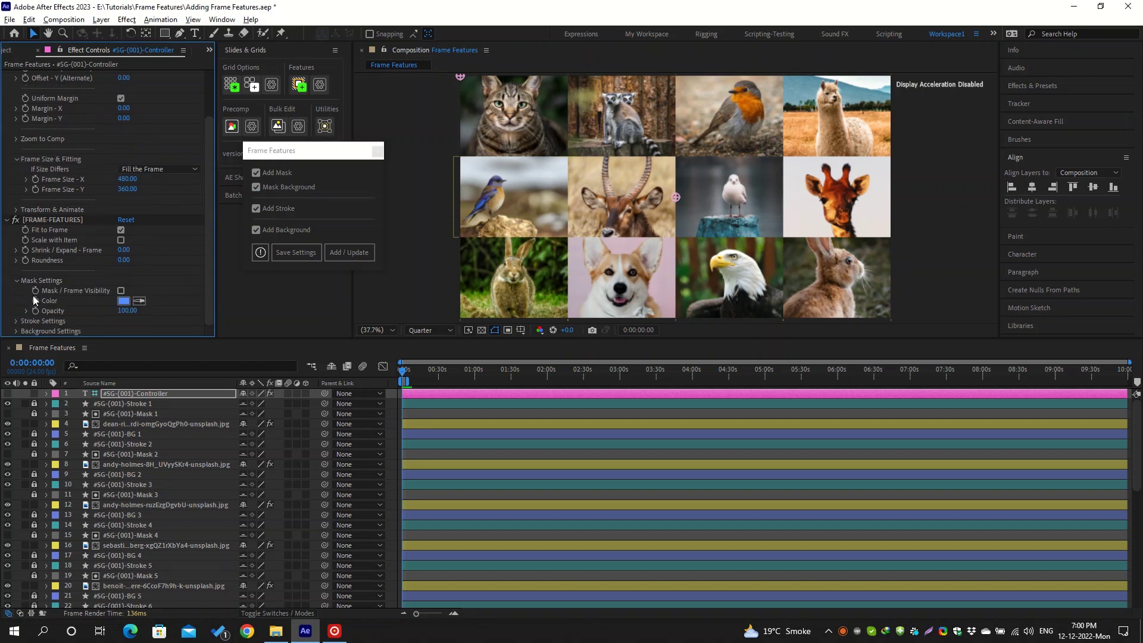
click(121, 291)
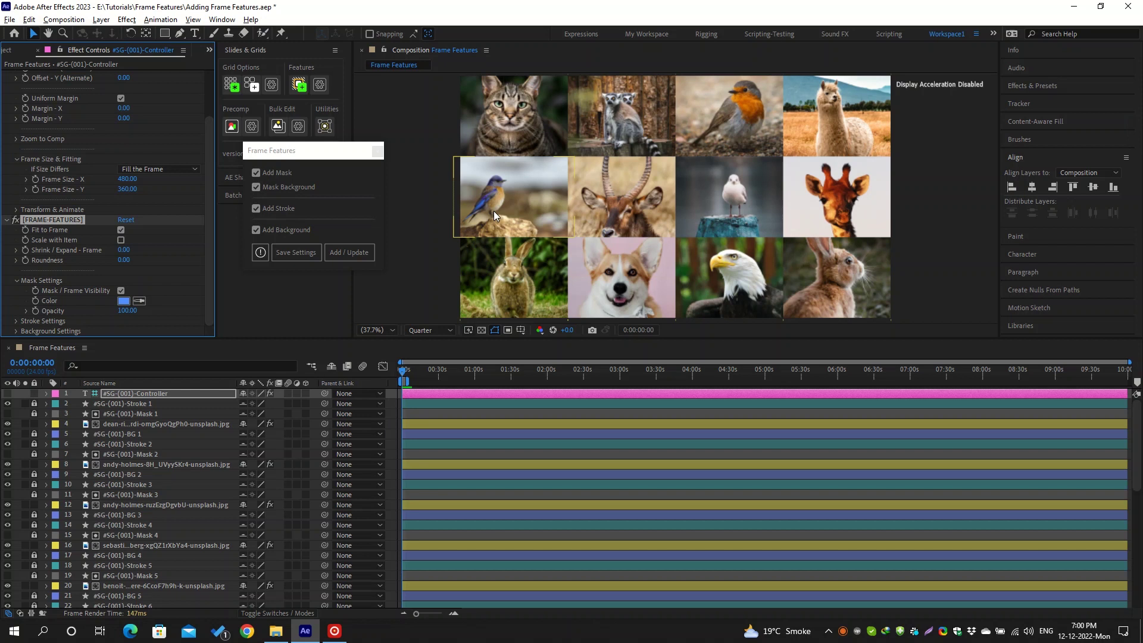
Step: Switch the size-difference fitting to Fit to Frame to check the mask background, and return it to Fill the Frame
click(178, 169)
click(171, 195)
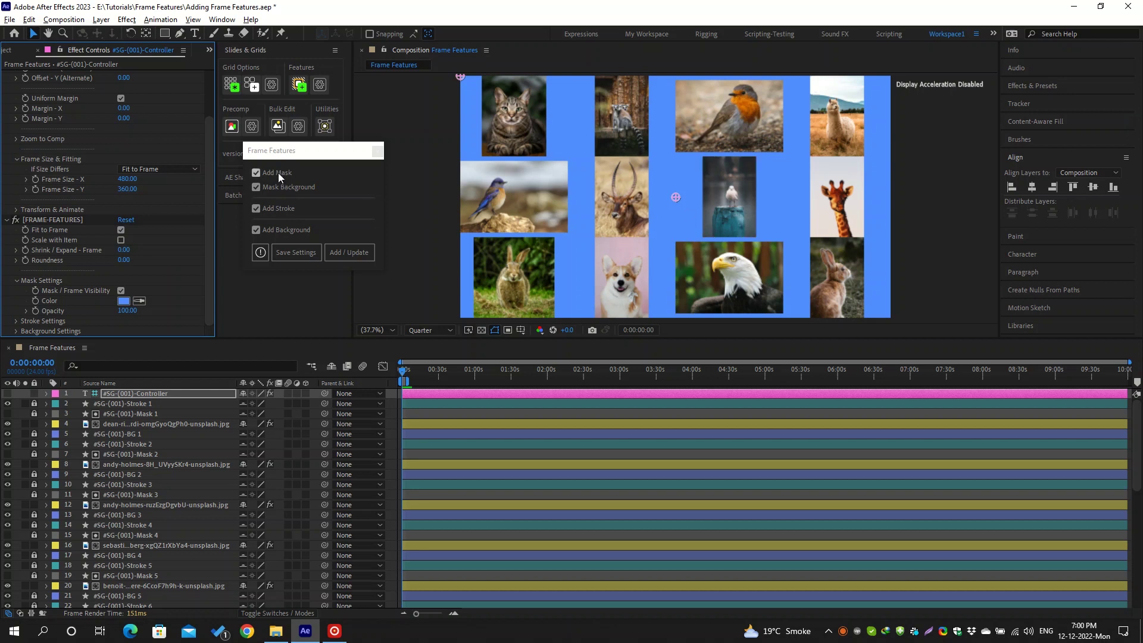
click(169, 172)
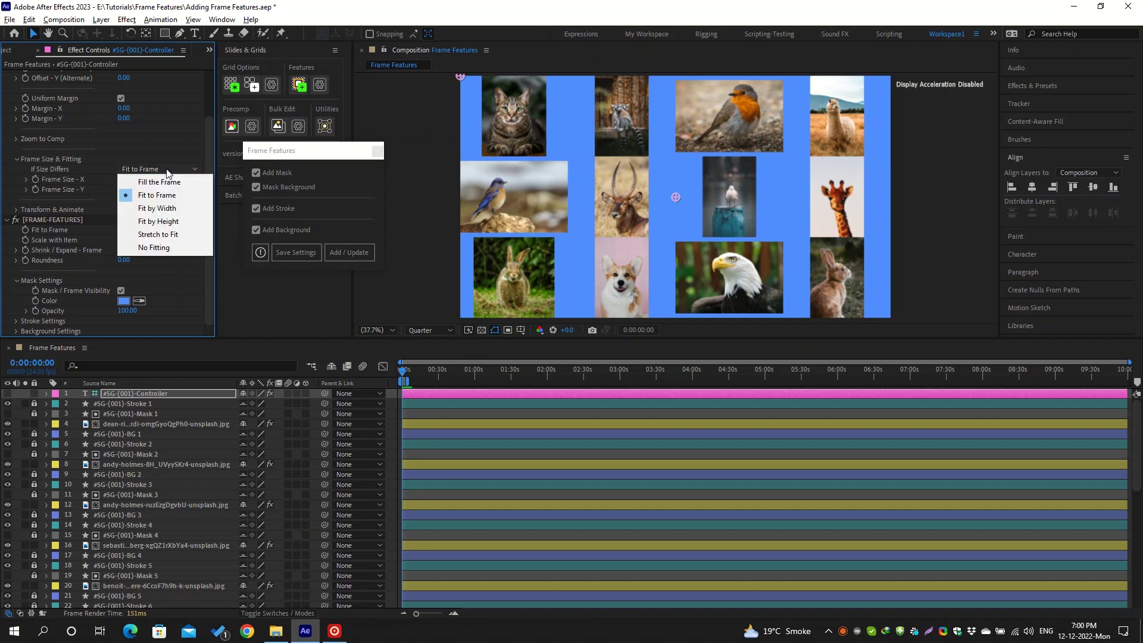
click(170, 184)
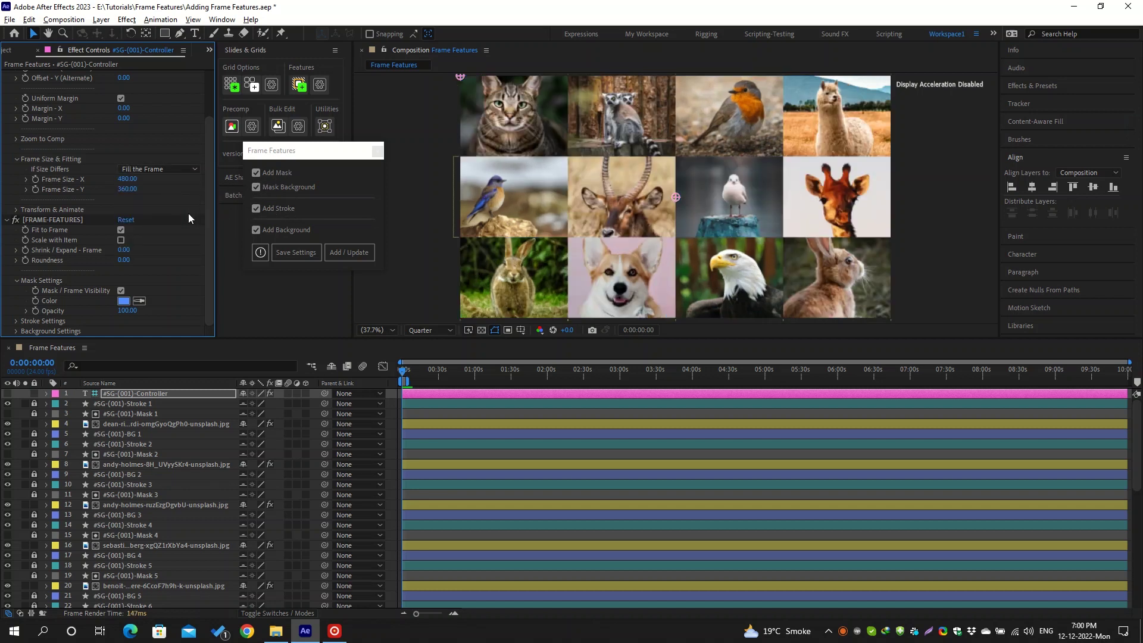
Step: Expand the stroke settings in the FRAME-FEATURES effect and enable the stroke
click(15, 322)
scroll(16, 325, down, 3)
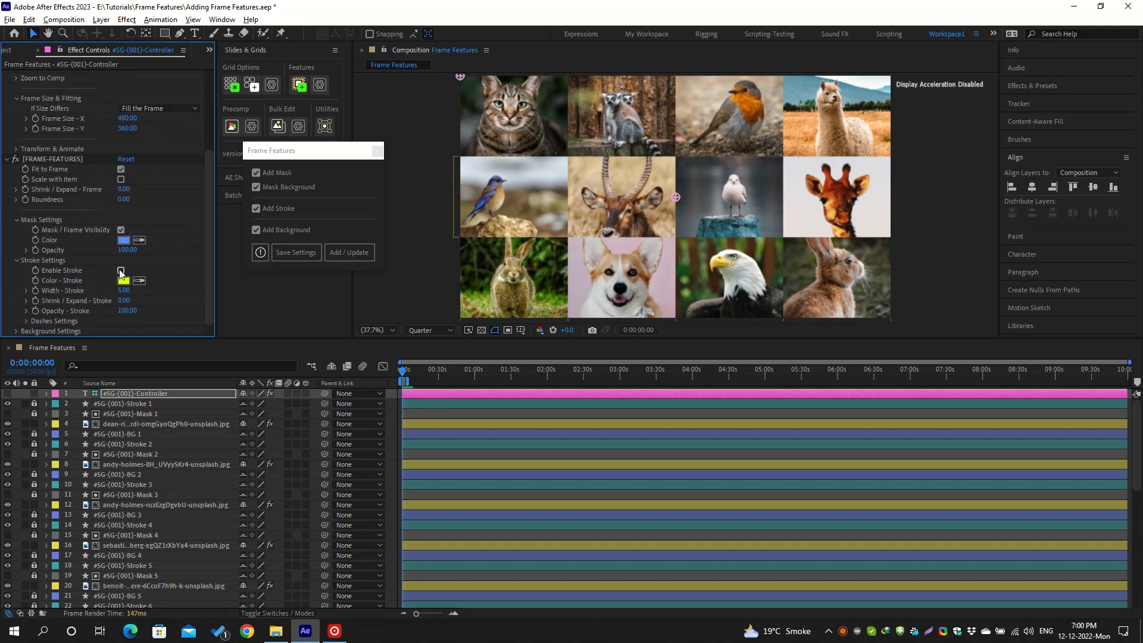
click(121, 270)
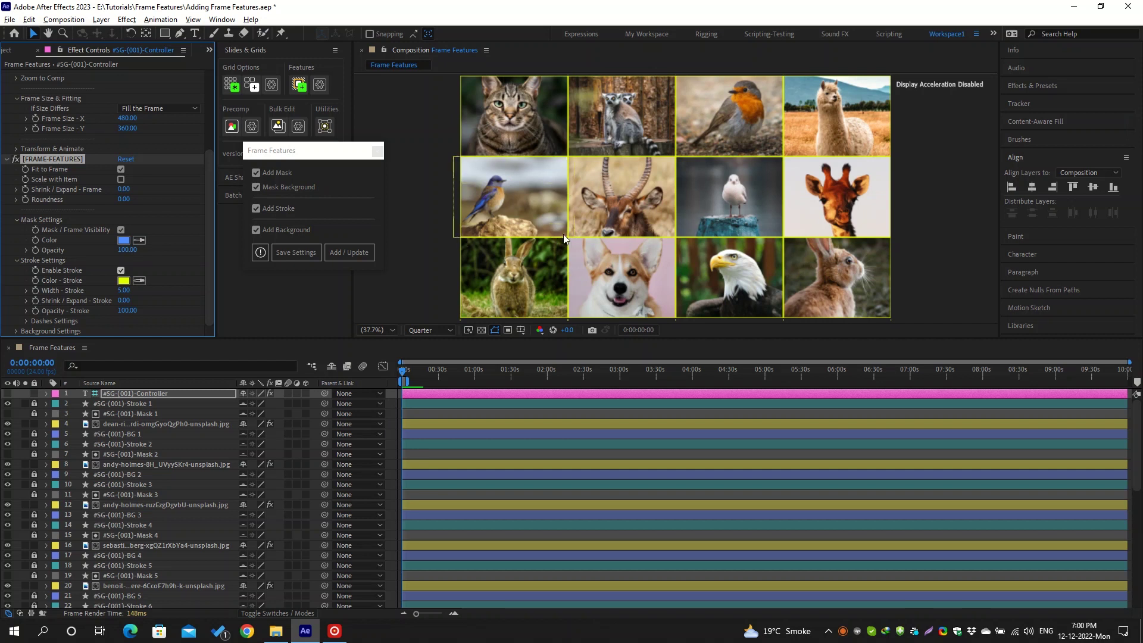
Step: Collapse the mask and stroke settings, expand the background settings and enable the frame background
click(17, 219)
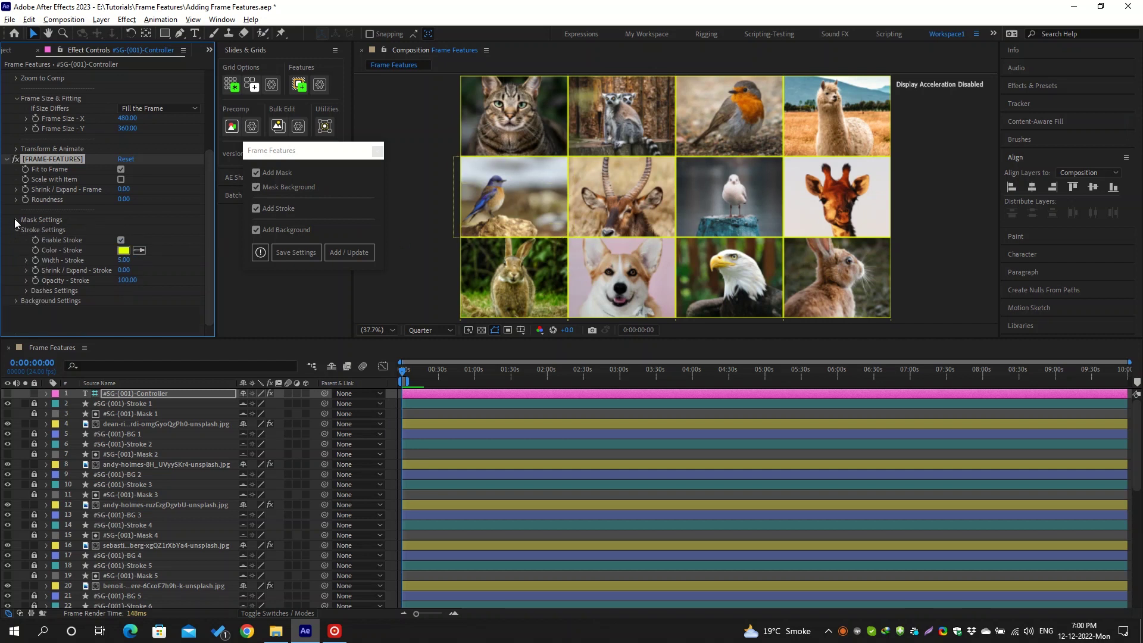
scroll(17, 224, up, 1)
click(16, 260)
click(16, 330)
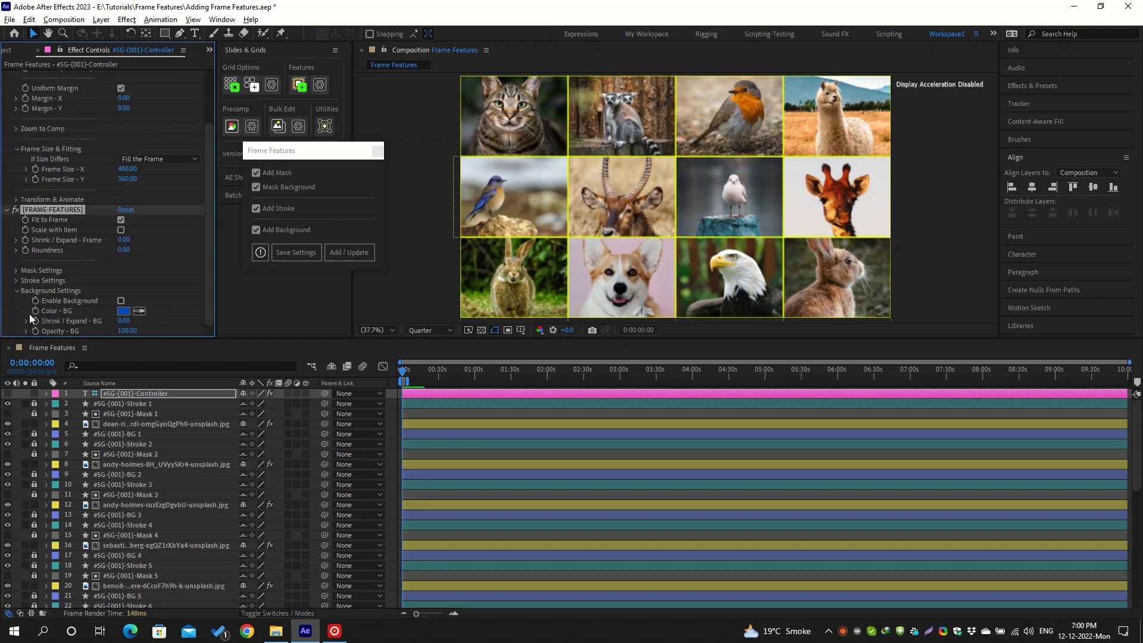
click(121, 300)
Step: Set the grid's frame size to 500 in X and 500 in Y
scroll(125, 296, up, 1)
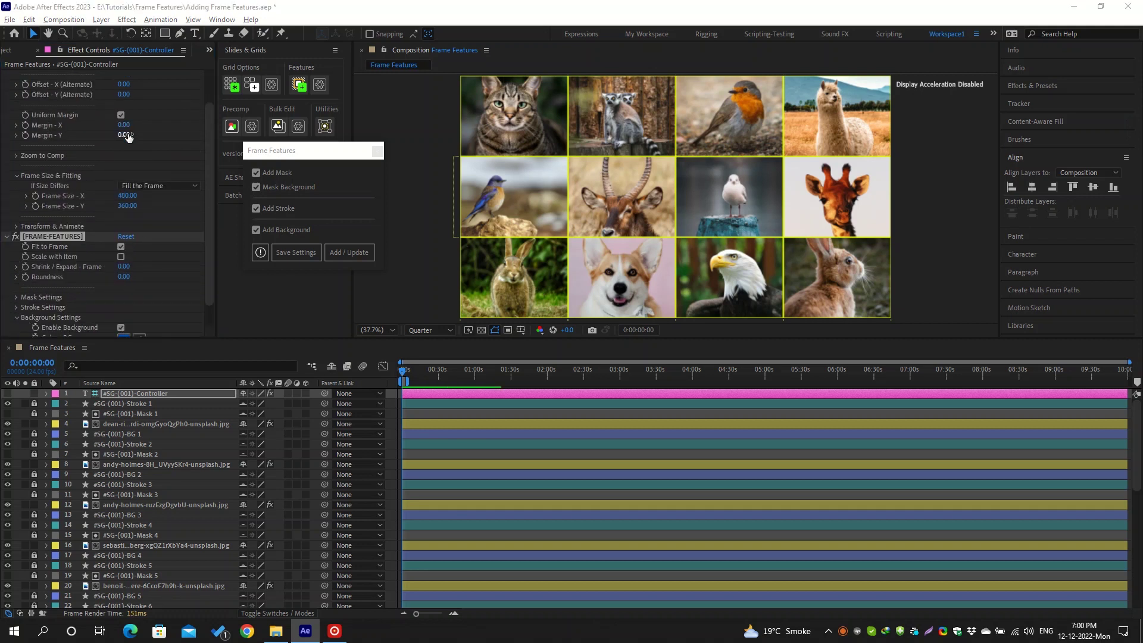
click(127, 196)
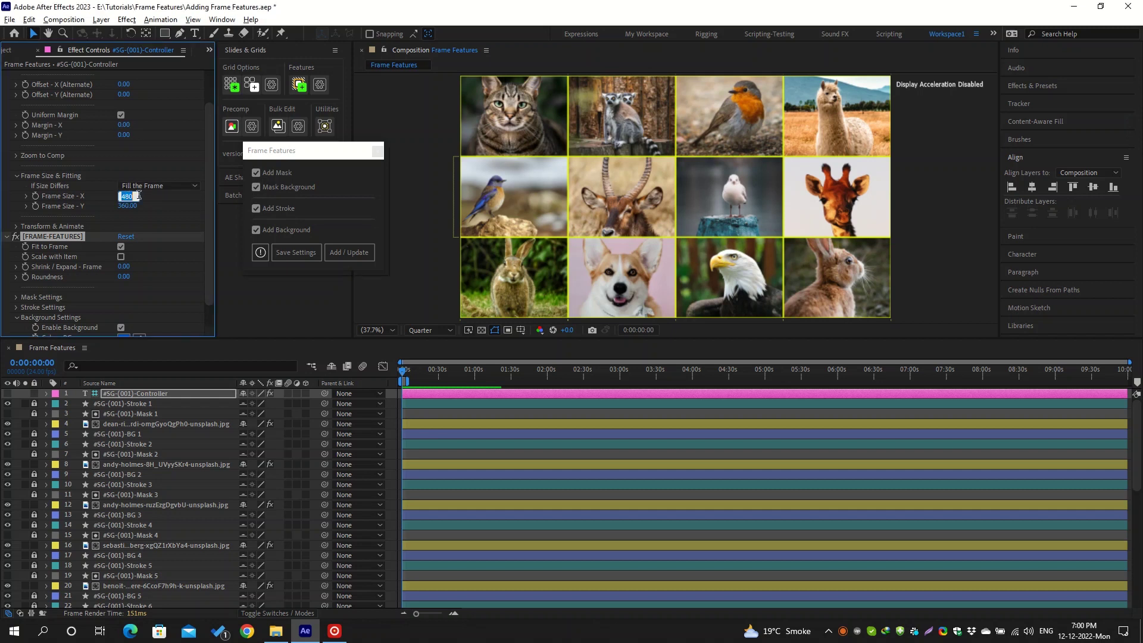
text(500)
key(Tab)
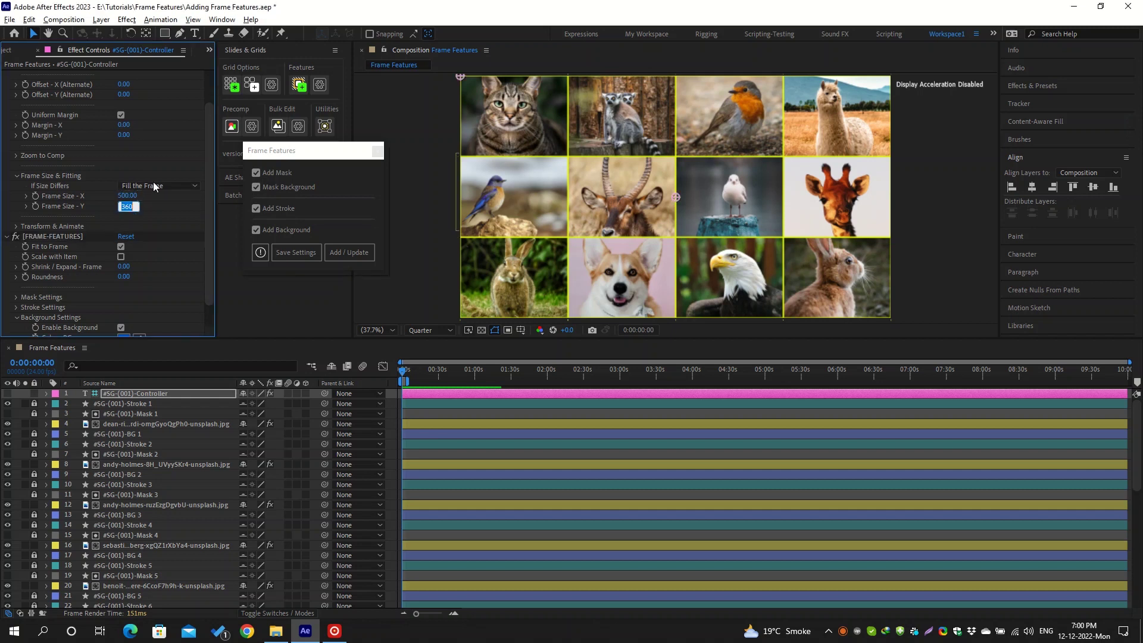
text(500)
key(Return)
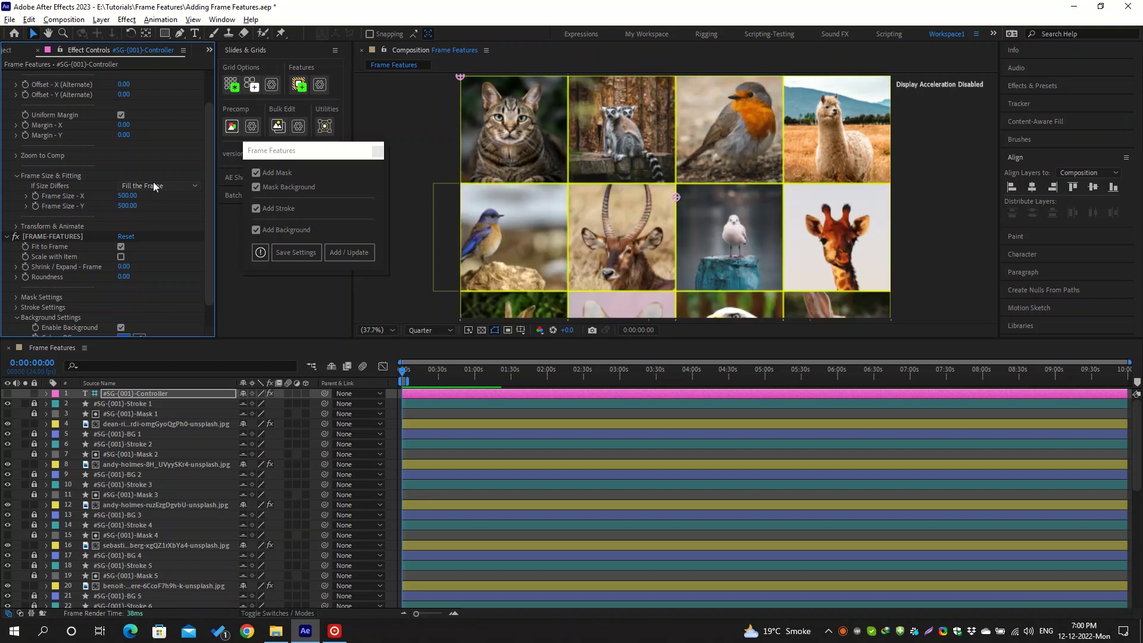
Step: Turn off the uniform margin and set Margin - X to 200 and Margin - Y to about 98
click(121, 115)
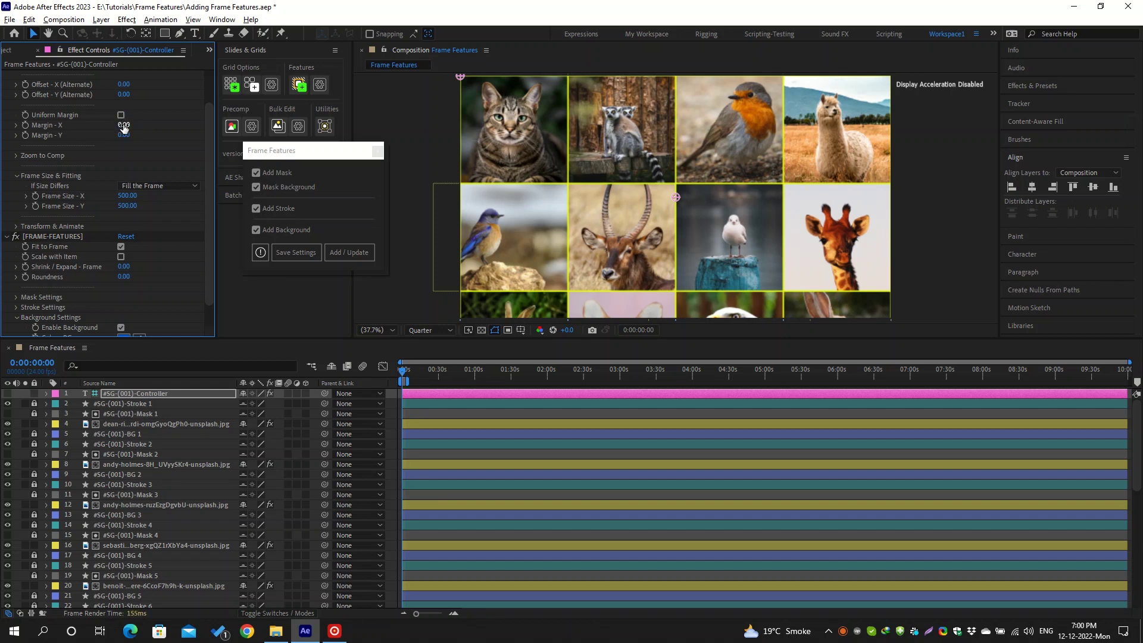
drag(123, 128, 247, 129)
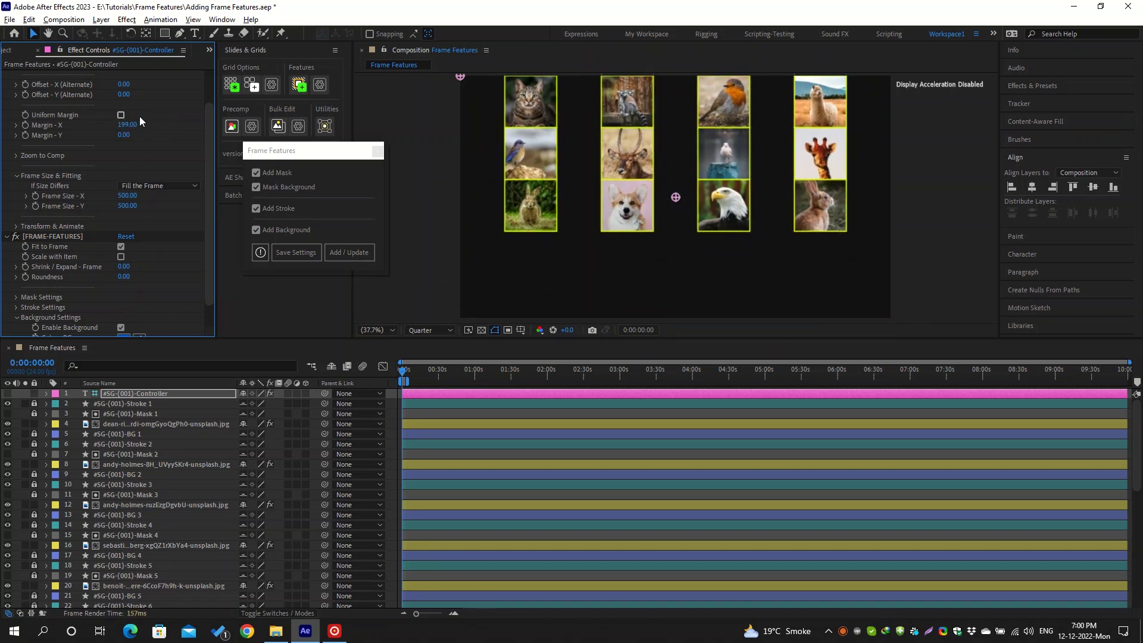
click(135, 125)
text(200)
key(Return)
drag(124, 135, 183, 134)
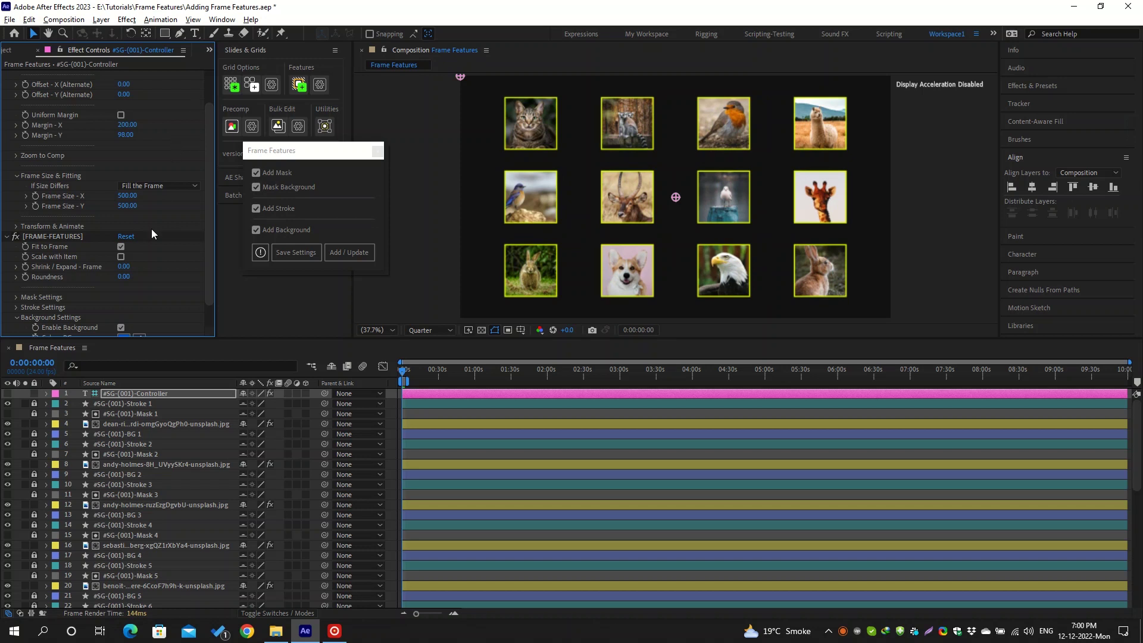
Step: Expand the frame background by 70 with its Shrink / Expand - BG value
scroll(150, 231, down, 1)
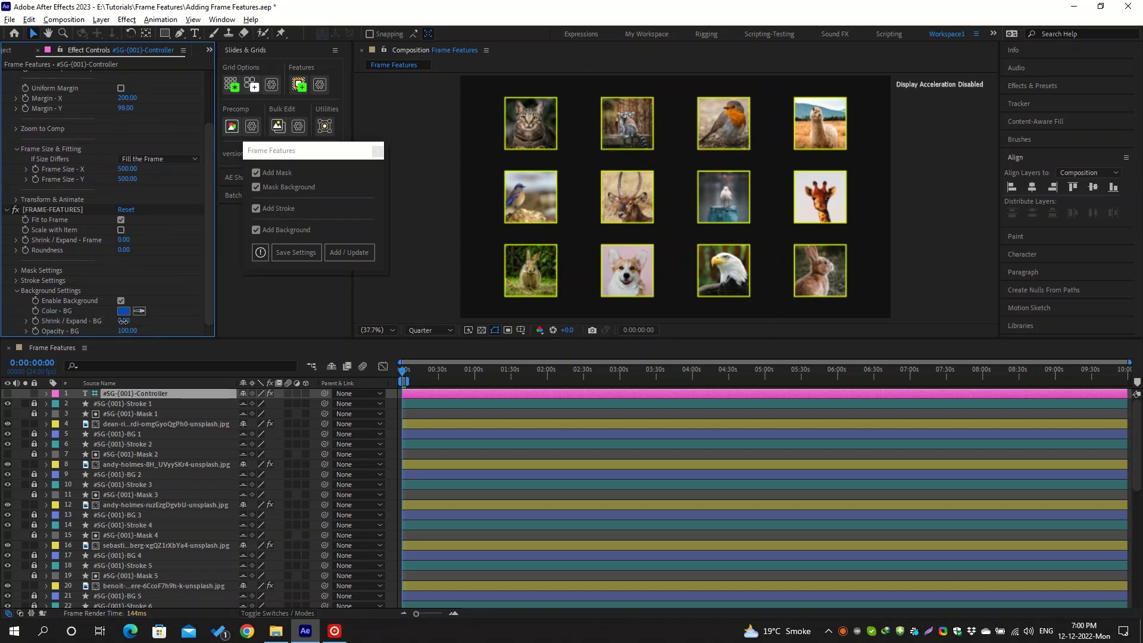
drag(123, 320, 163, 323)
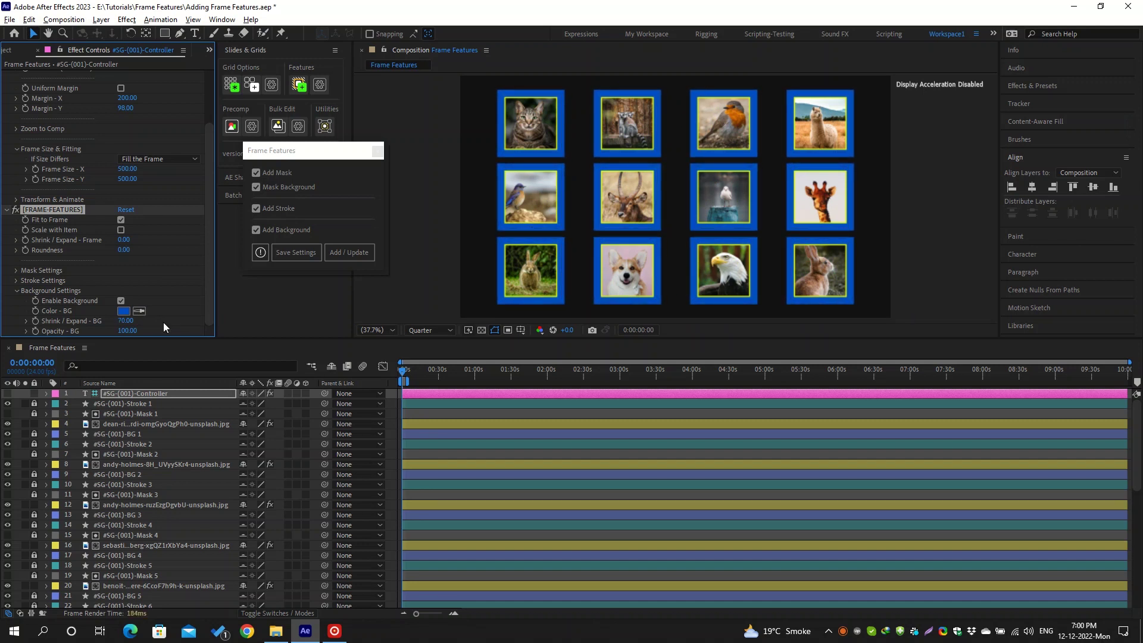
Step: Preview the bordered frames with the Fit to Frame sizing, and restore Fill the Frame
click(176, 157)
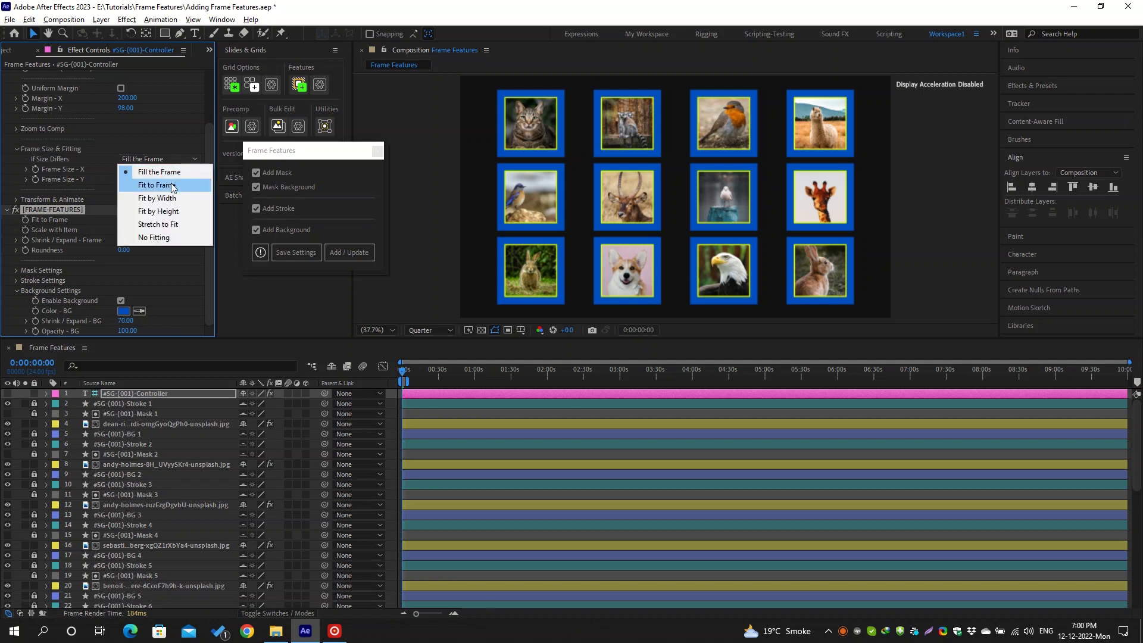
click(170, 183)
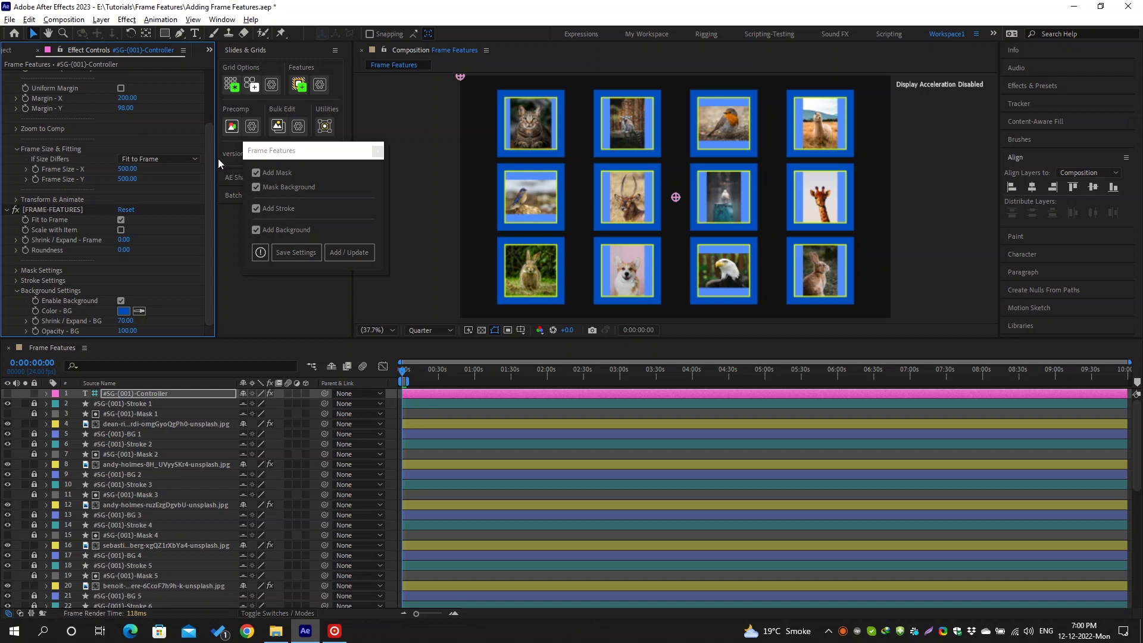
click(162, 159)
click(177, 172)
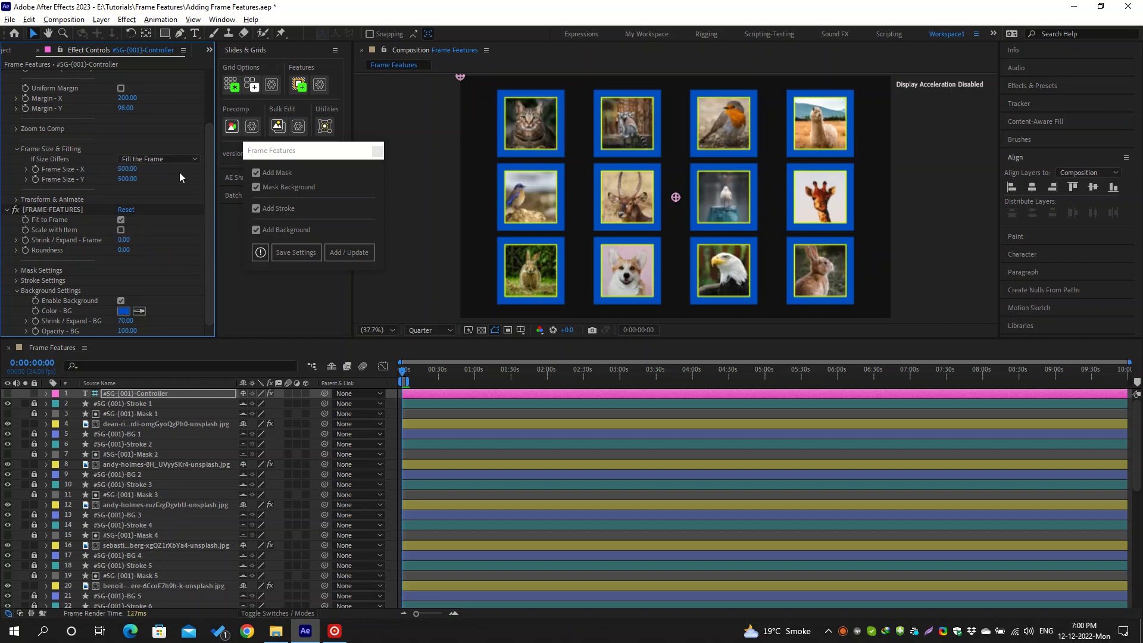
Step: Deselect the Add Mask, Add Stroke and Add Background options in the Frame Features dialog
click(334, 160)
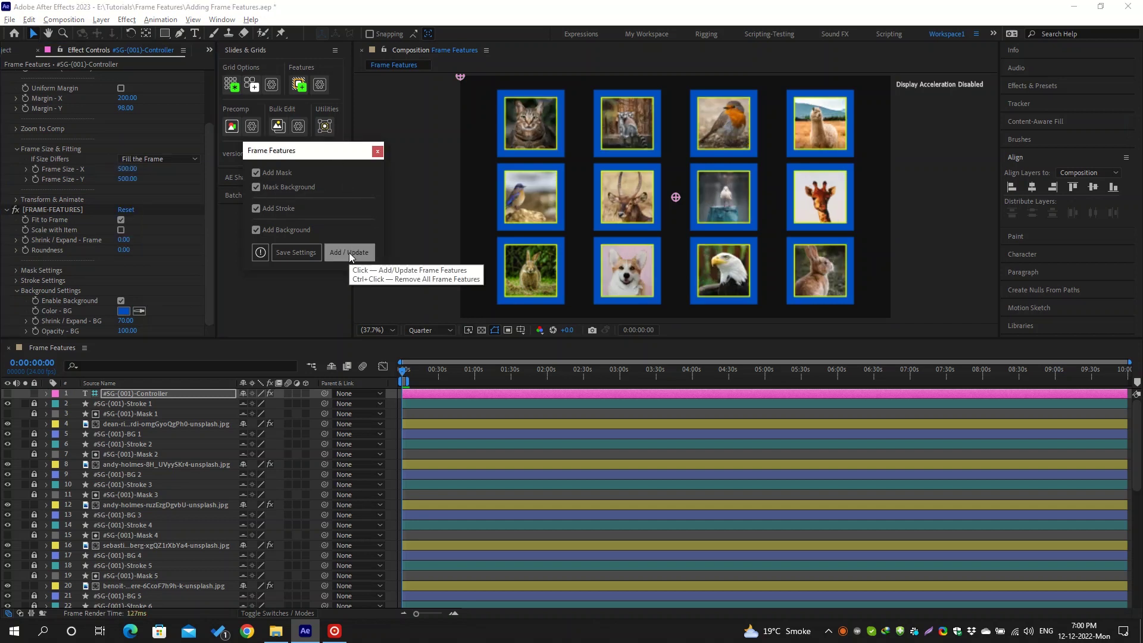
click(337, 93)
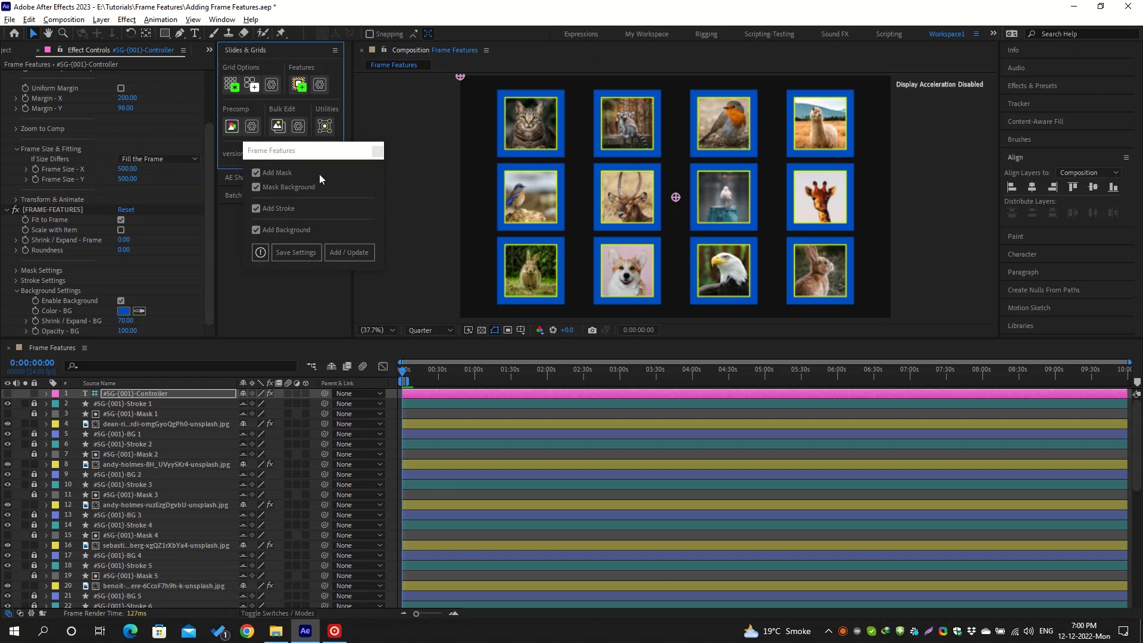
click(274, 173)
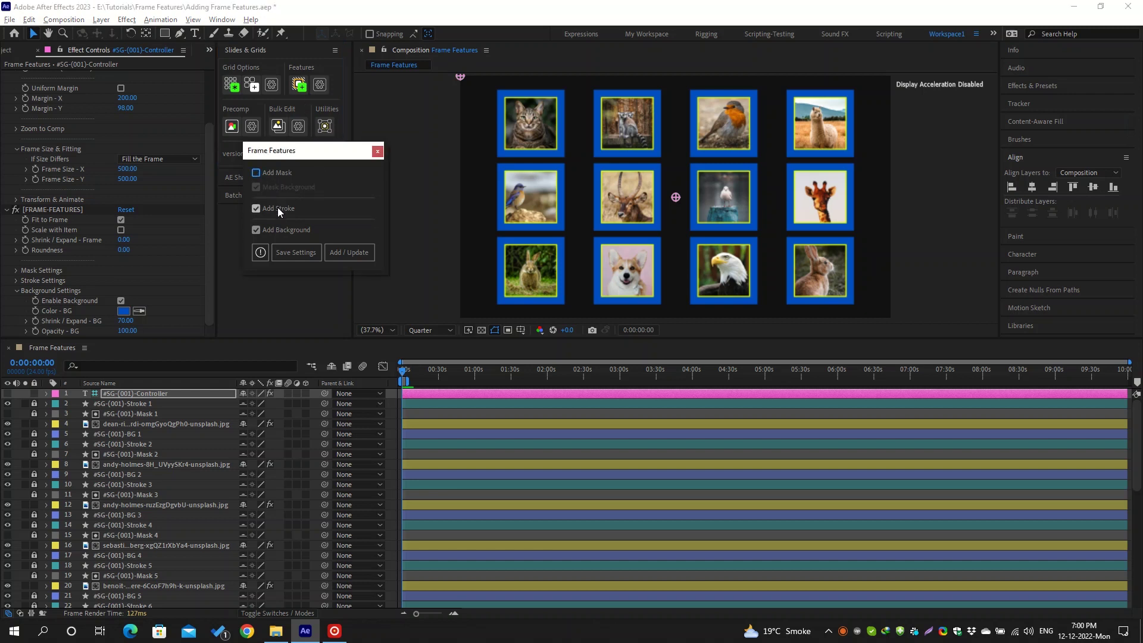
click(282, 229)
Step: Select the controller's FRAME-FEATURES effect and expand its stroke and mask settings
click(74, 209)
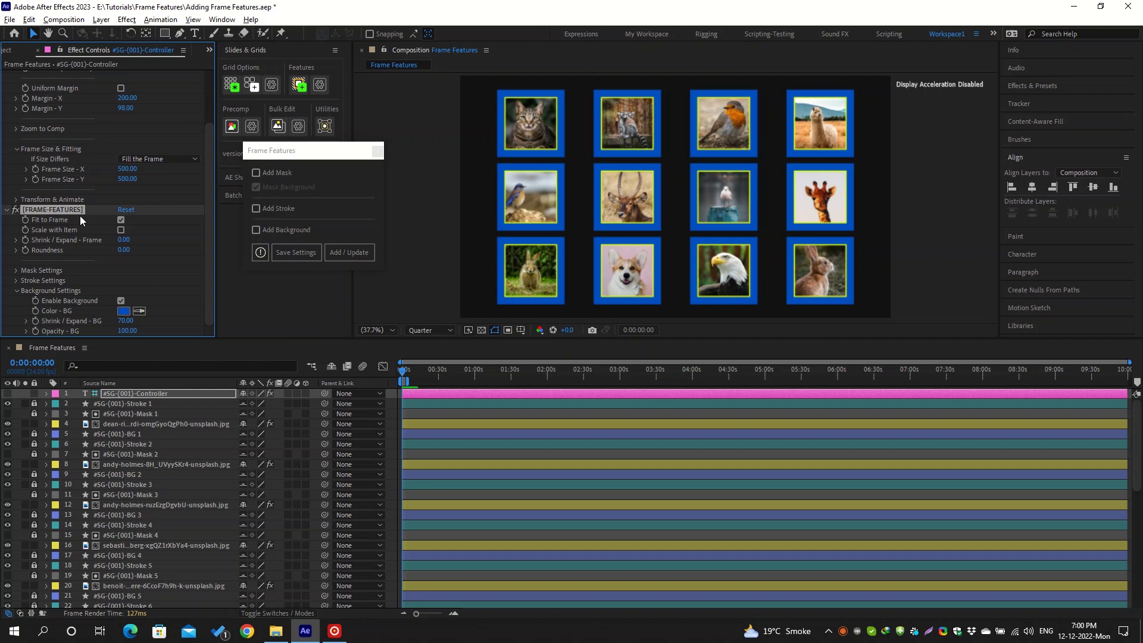
click(121, 301)
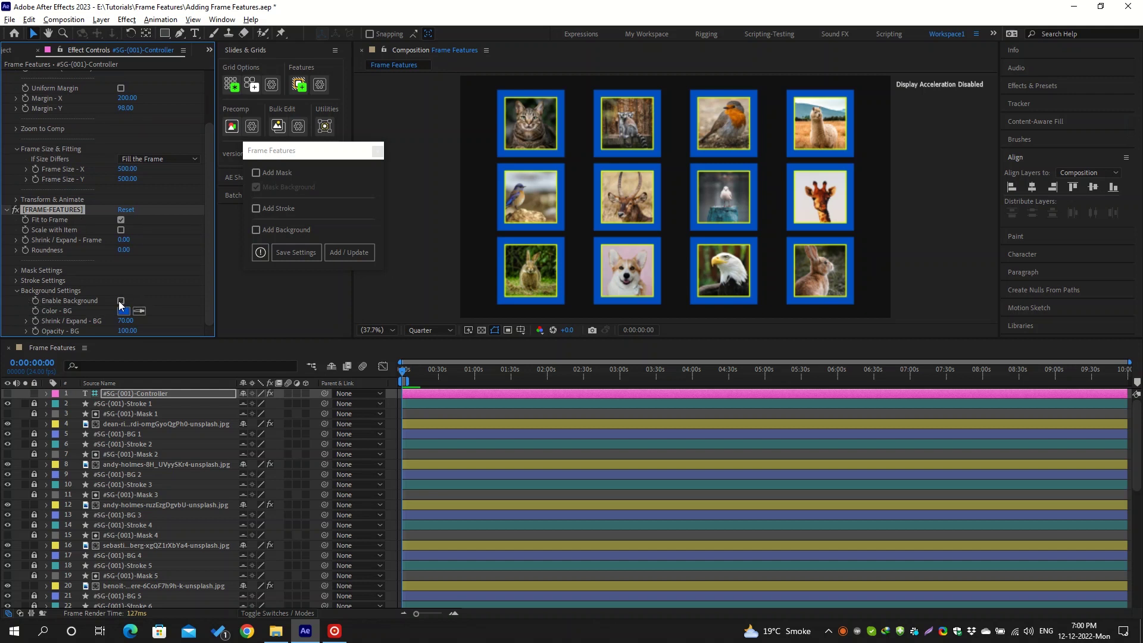
click(16, 281)
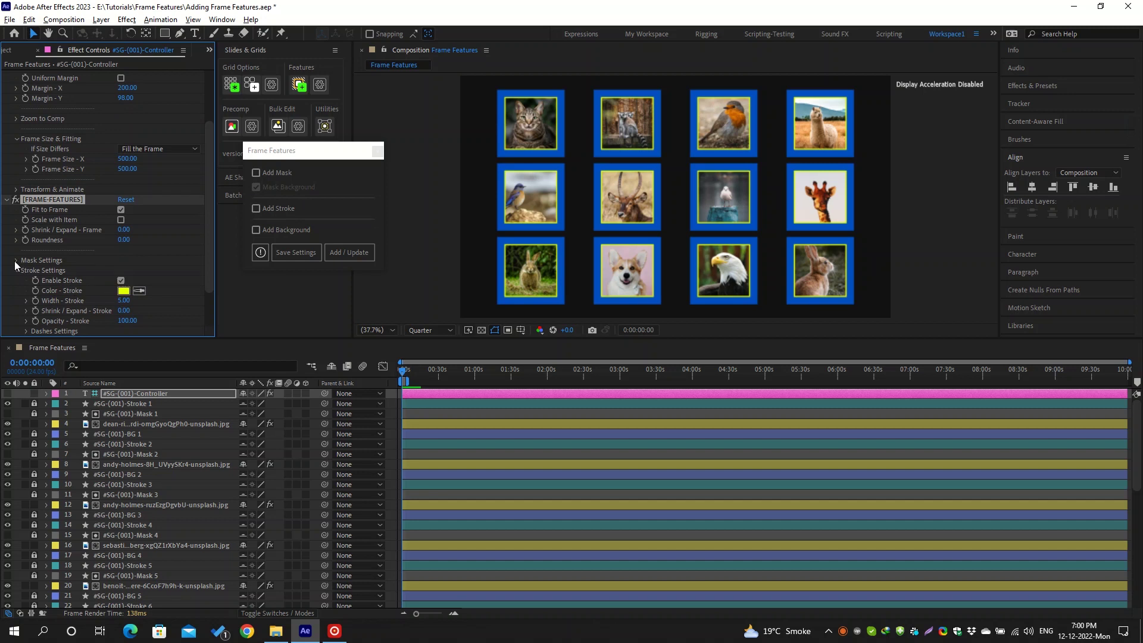
click(16, 261)
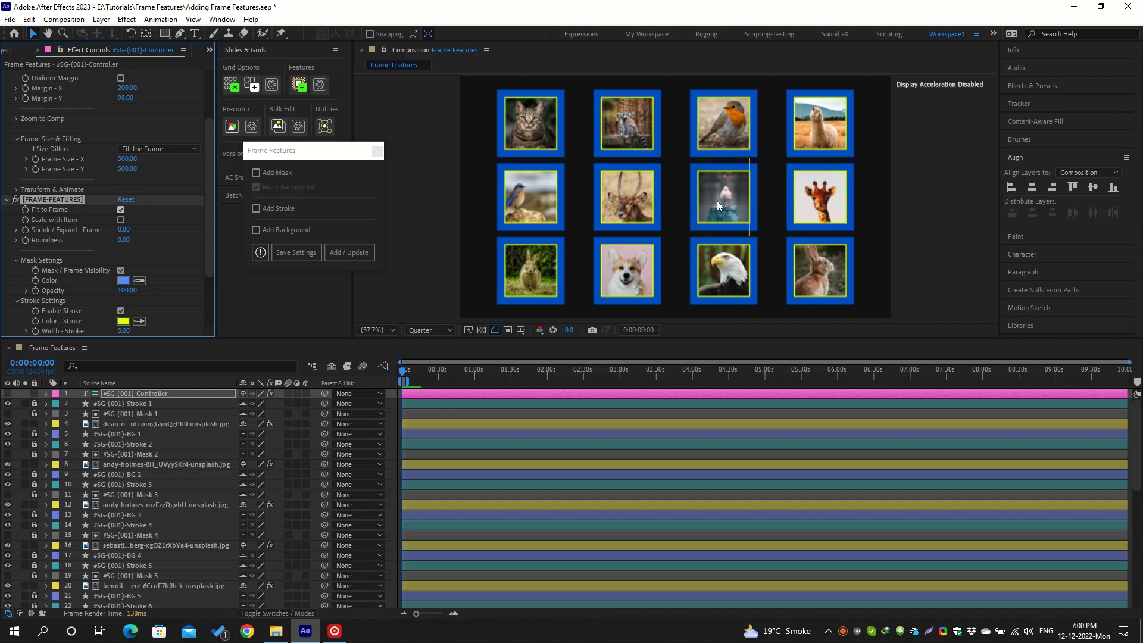
Step: Turn off Fit to Frame in the FRAME-FEATURES effect and set the size-difference fitting to Fit to Frame
click(121, 209)
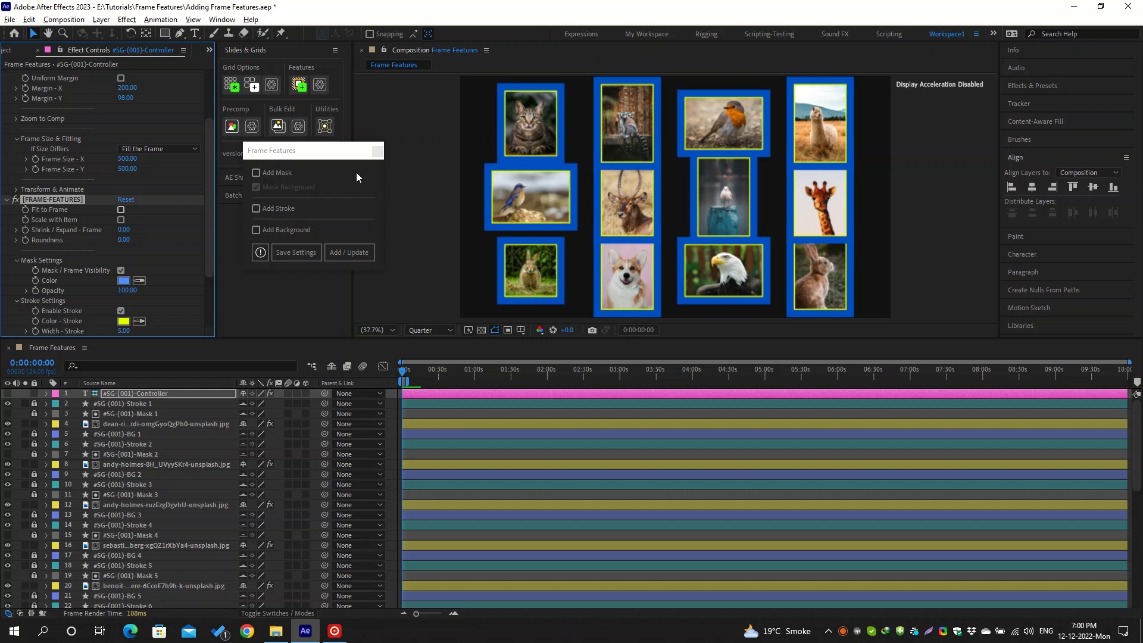
click(173, 148)
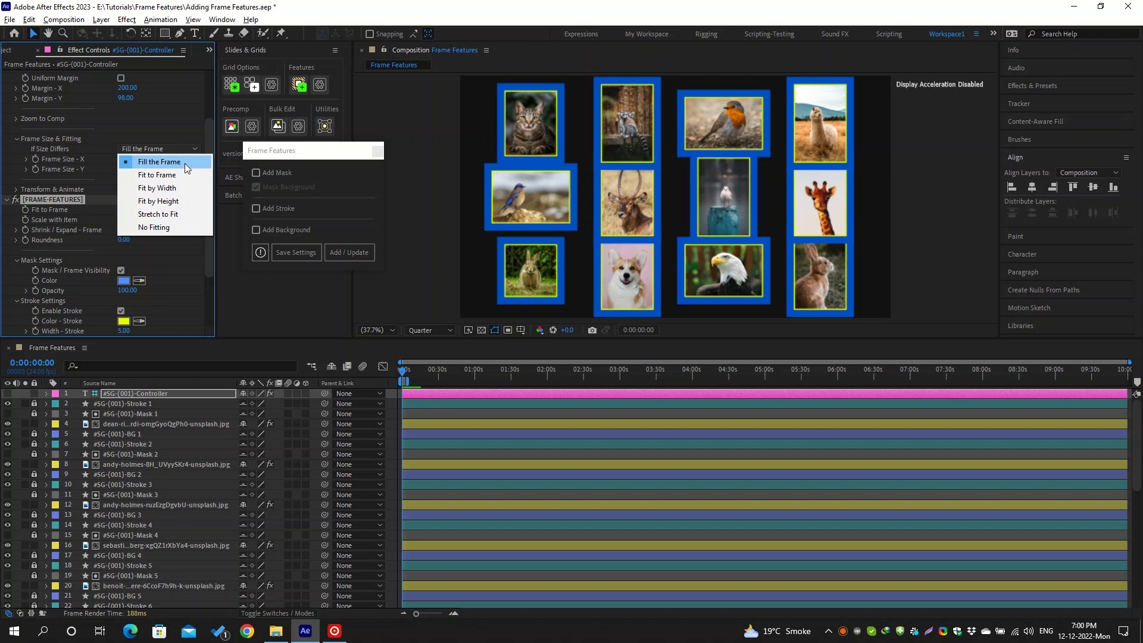
click(185, 173)
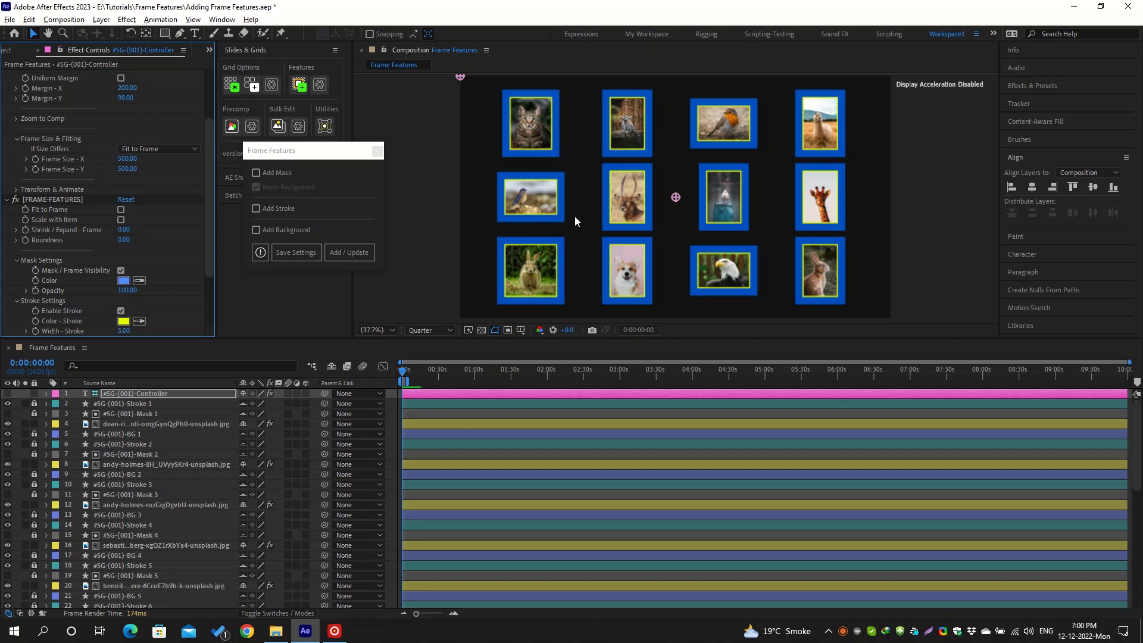
Step: Set the size-difference fitting to Fill the Frame and the frame features' Roundness to 35
click(166, 149)
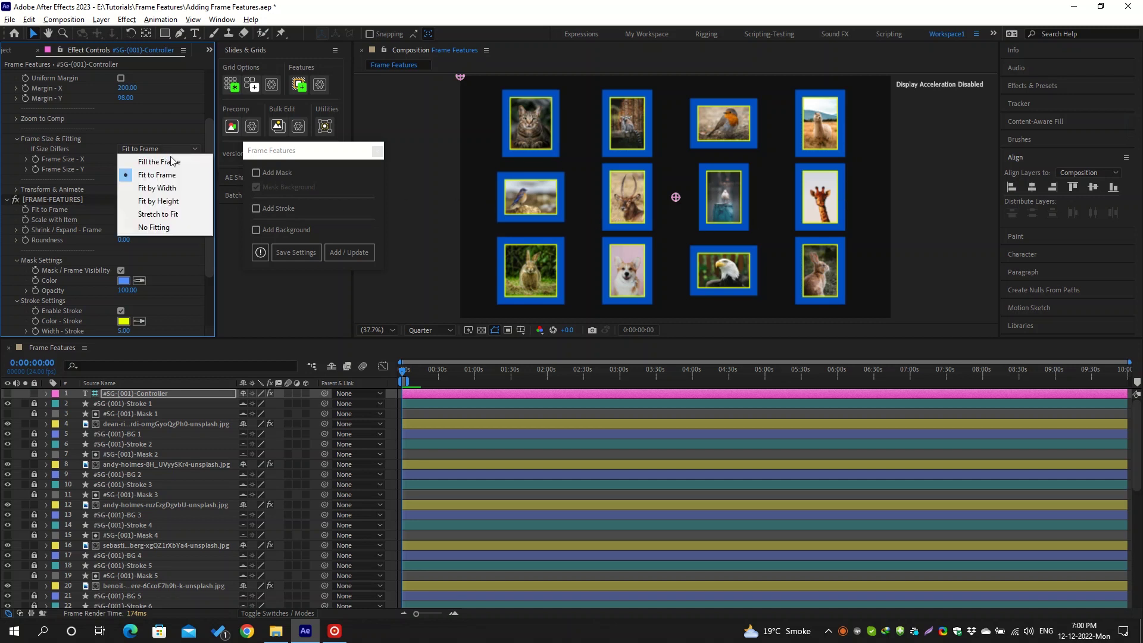
click(174, 163)
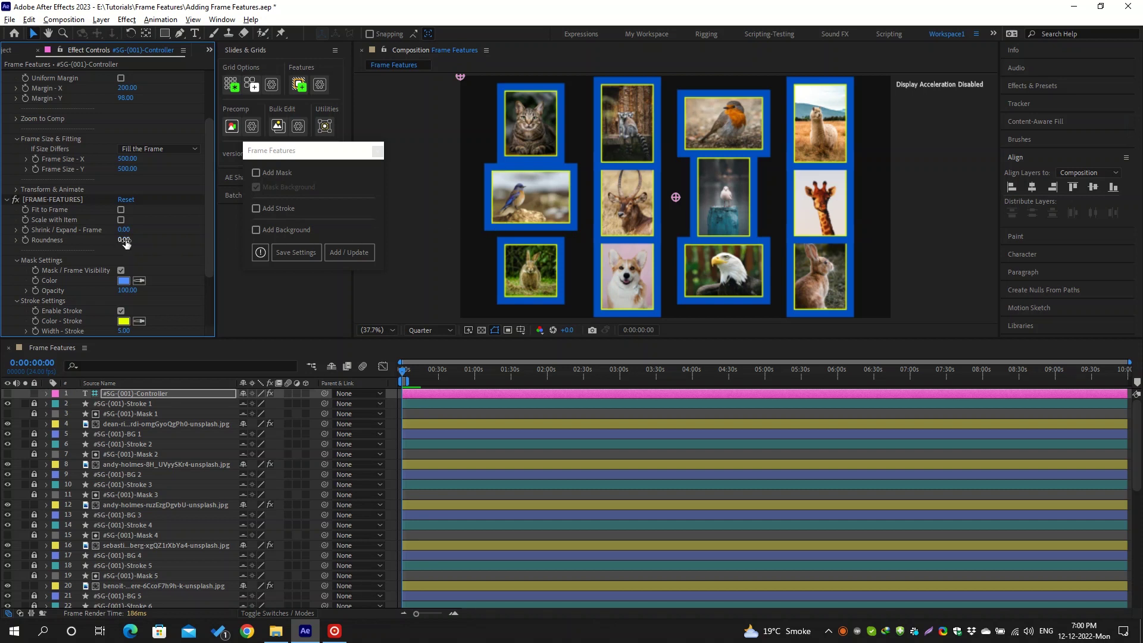
drag(126, 242, 144, 238)
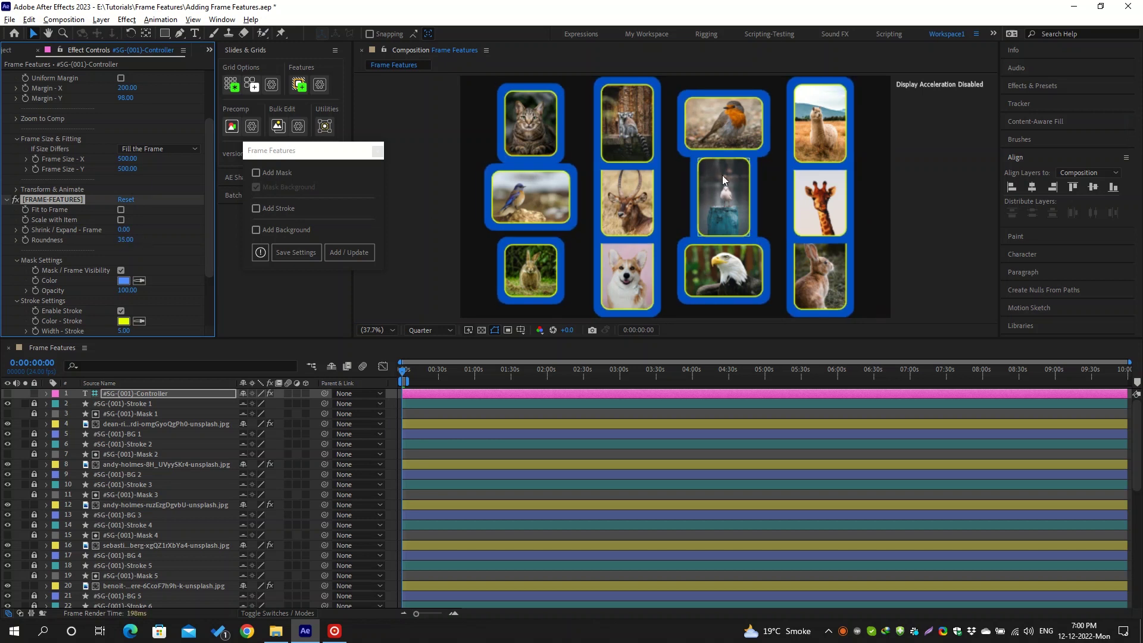
Step: Turn on Fit to Frame in the FRAME-FEATURES effect and set the items' Scale - X to 140 in Transform & Animate
click(121, 211)
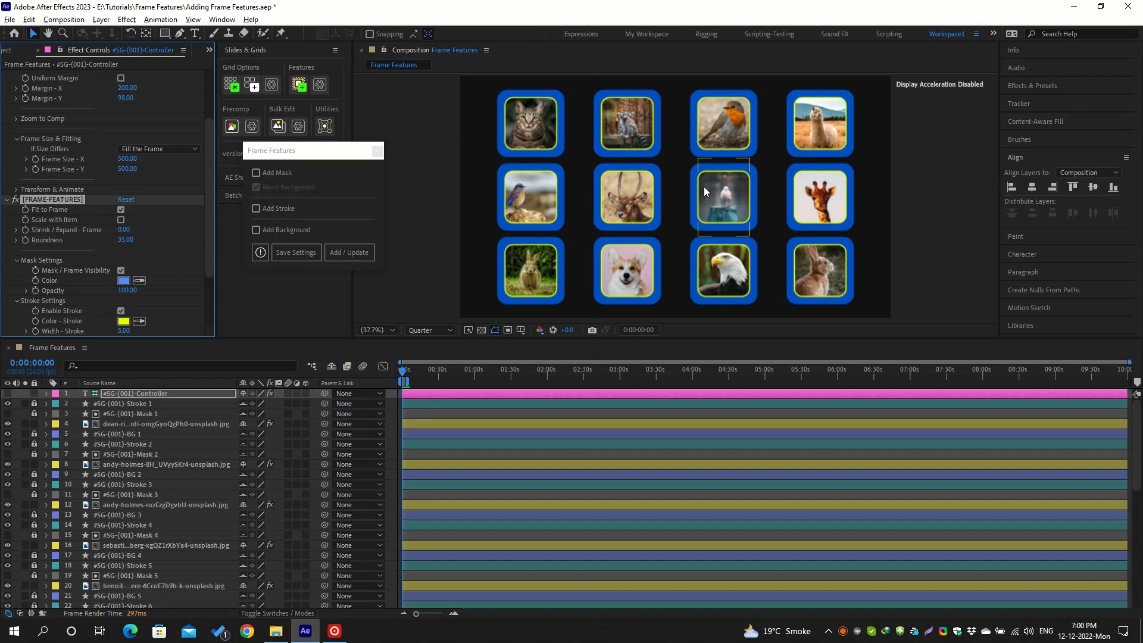
click(162, 166)
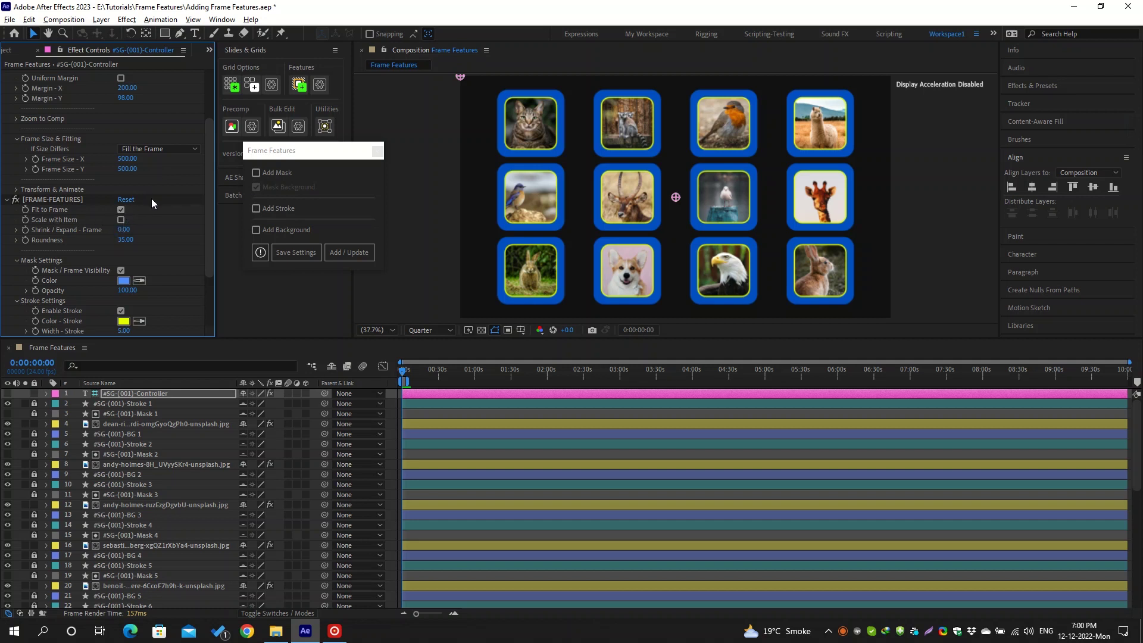
click(16, 189)
scroll(18, 189, down, 3)
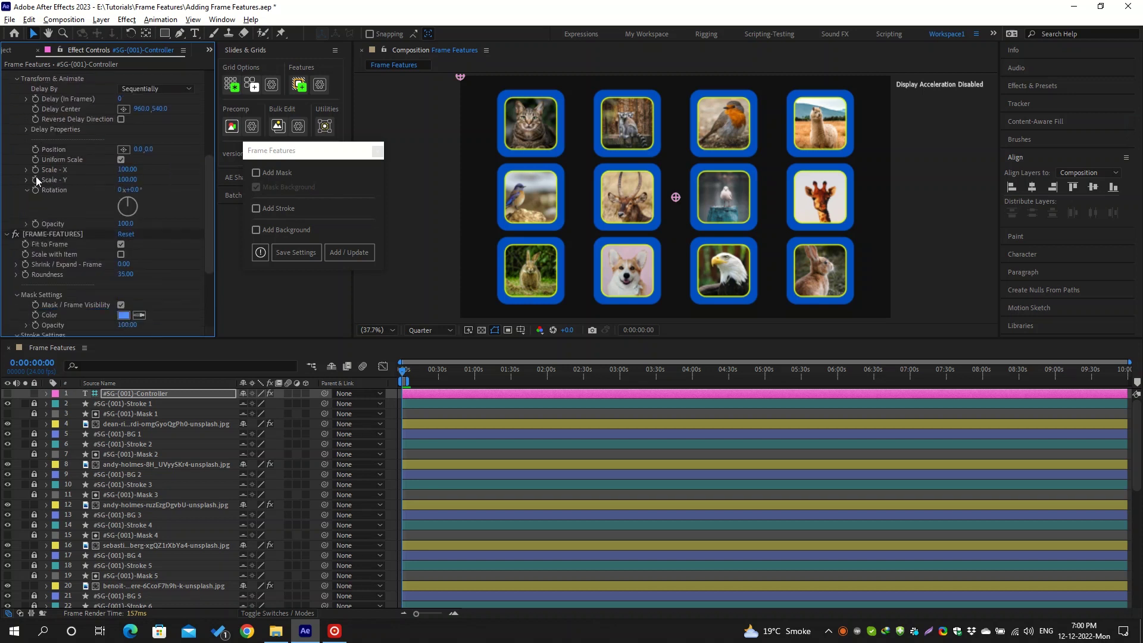
drag(137, 119, 152, 116)
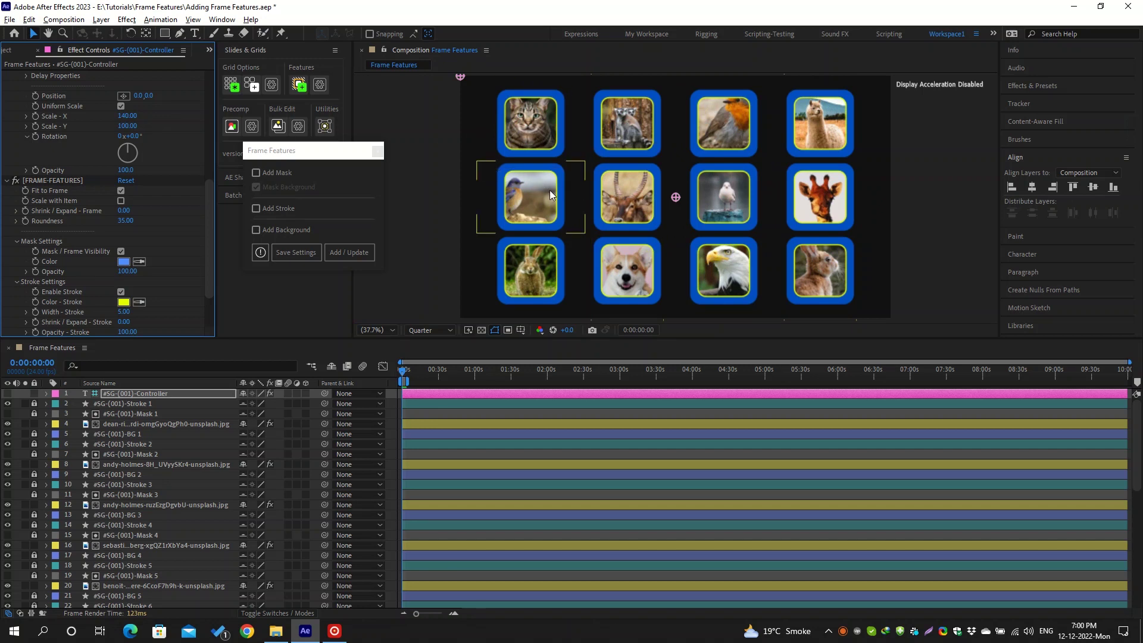
Step: Turn on Scale with Item, test it with Scale - X at 184, and reset the scale to 100
click(121, 200)
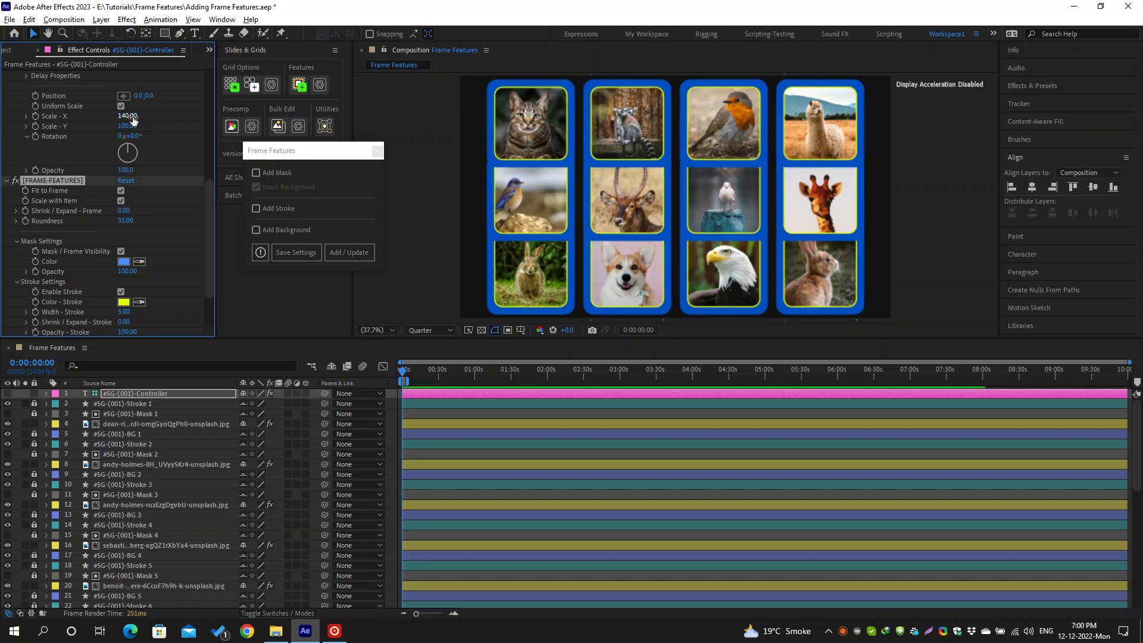
drag(133, 119, 155, 116)
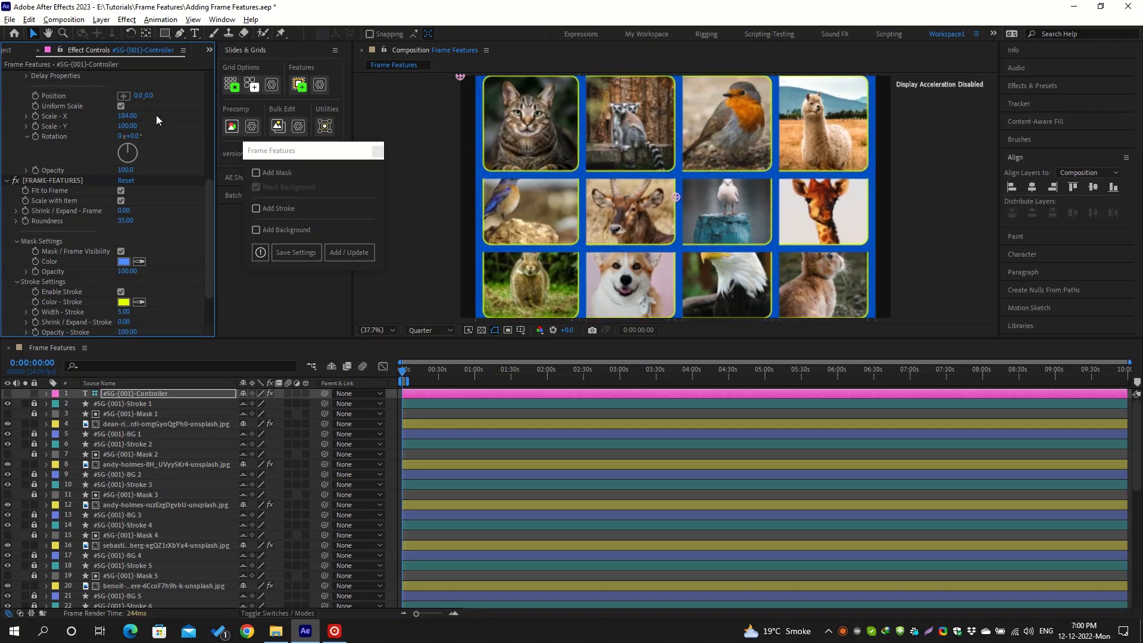
click(127, 115)
text(100)
key(Return)
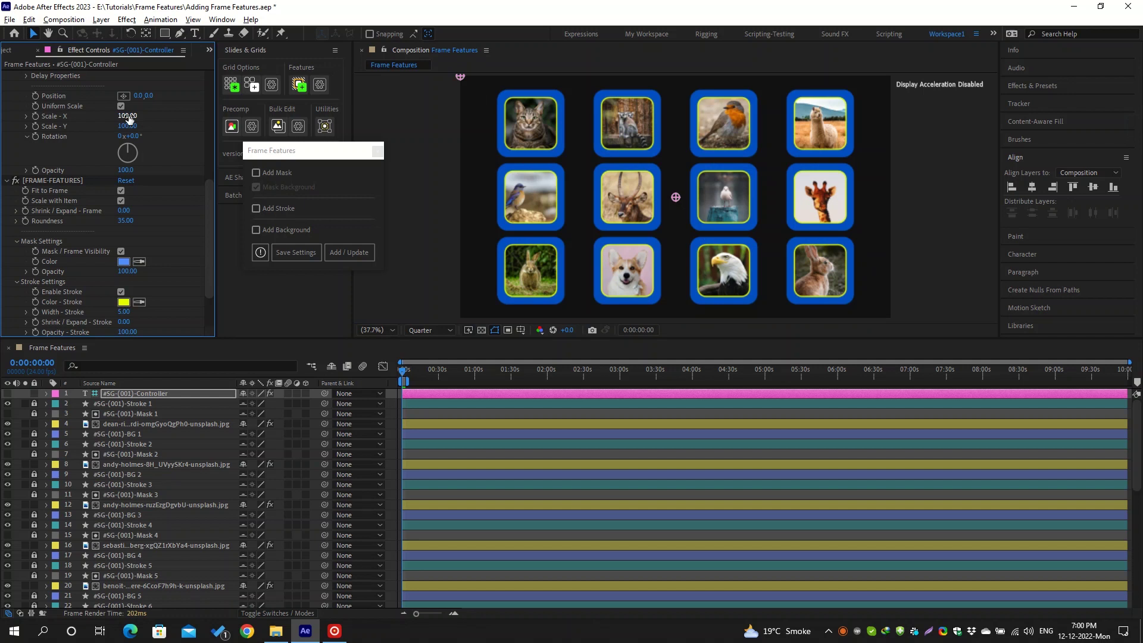
Step: Preview the Fit to Frame, Fit by Width and Stretch to Fit options for differing sizes, and restore Fill the Frame
scroll(160, 186, up, 5)
click(166, 198)
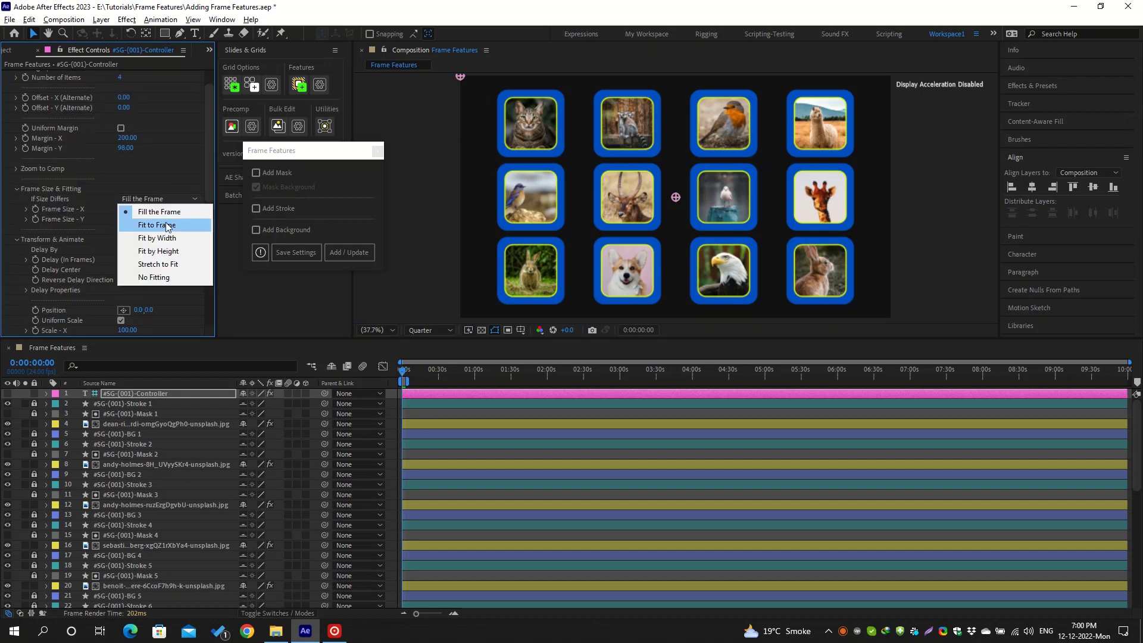
click(165, 225)
click(162, 200)
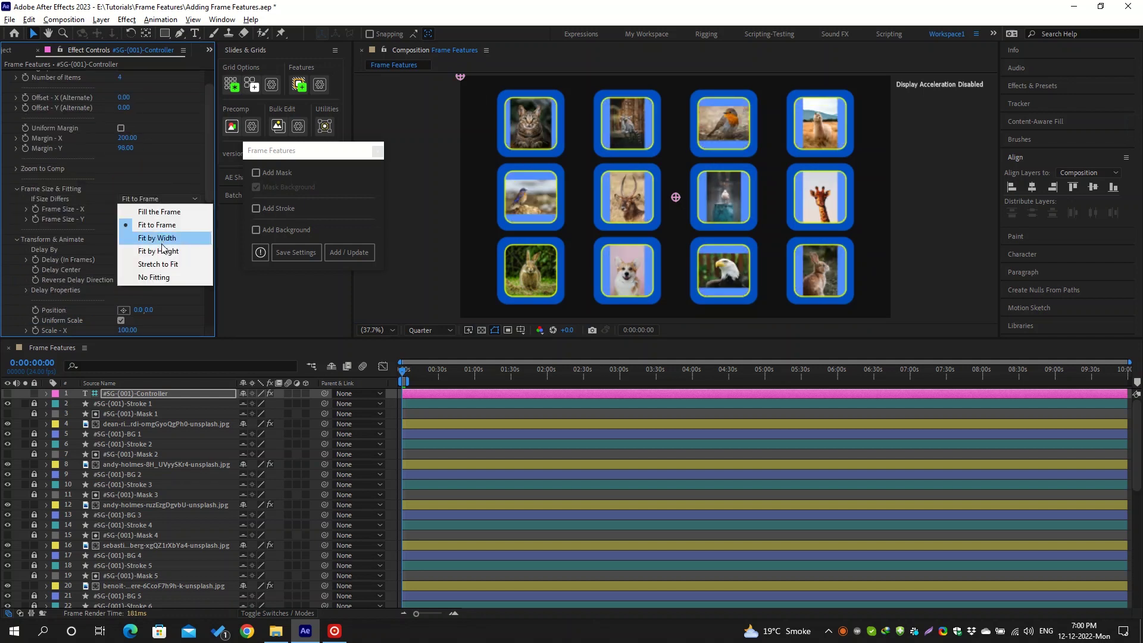
click(162, 238)
click(168, 198)
click(162, 264)
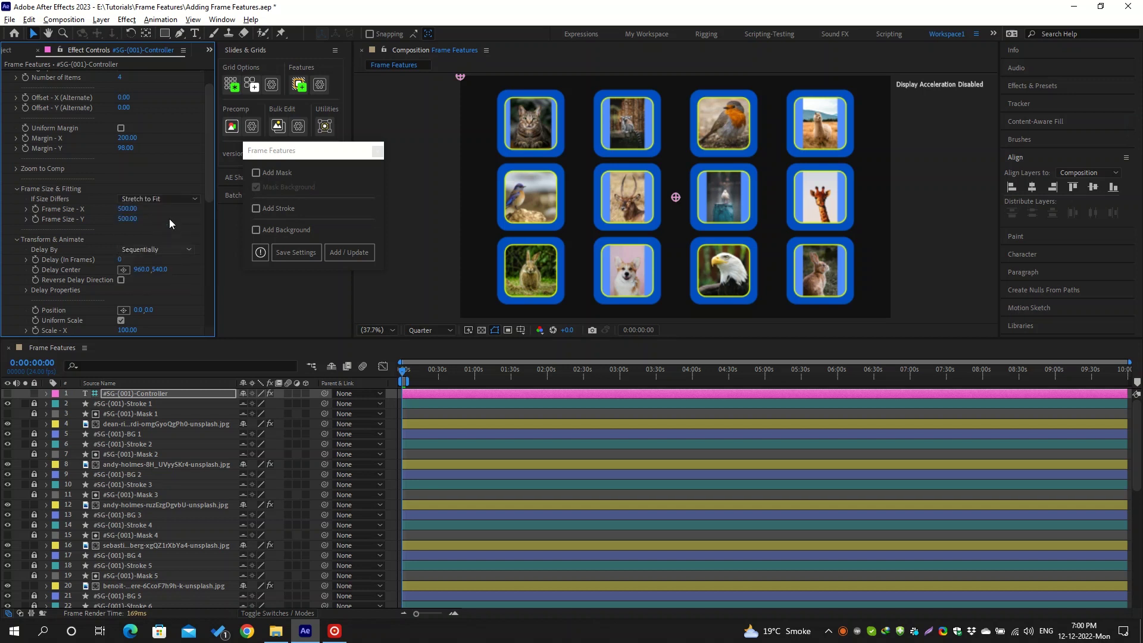
click(170, 198)
click(171, 215)
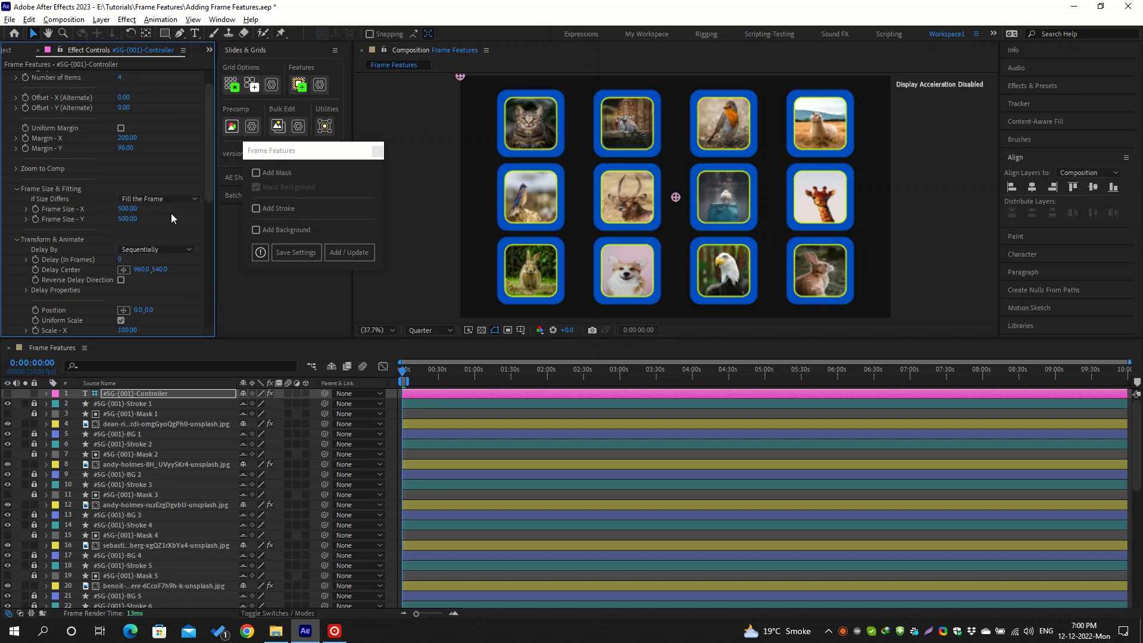
Step: Try shrinking the frames and expanding them to 76 with the Shrink / Expand - Frame setting
scroll(171, 213, down, 4)
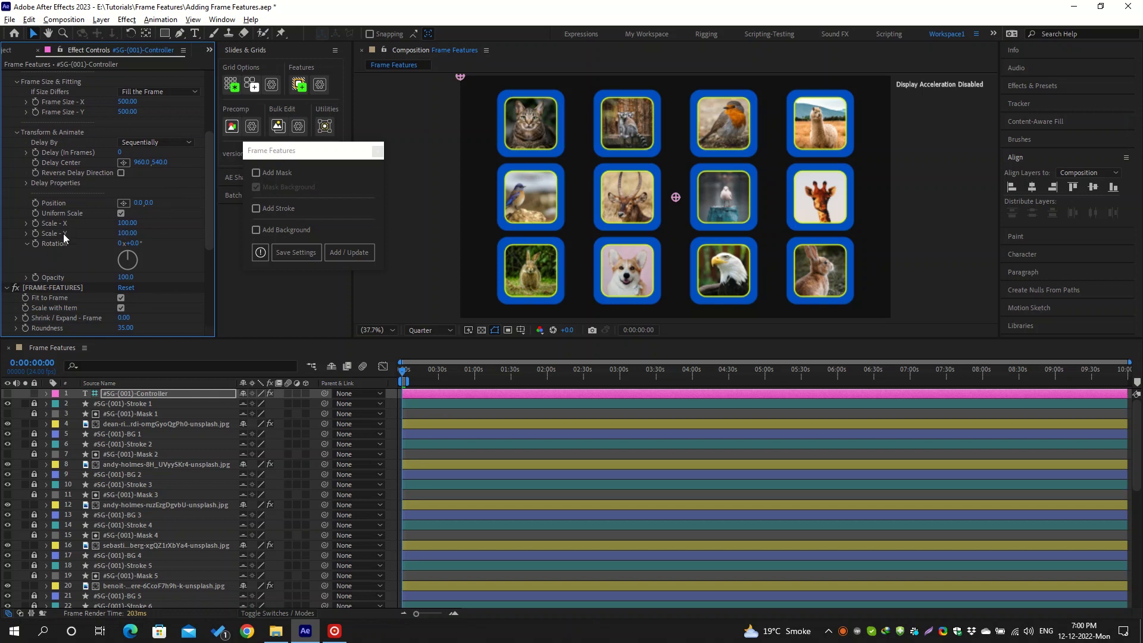
scroll(69, 205, down, 6)
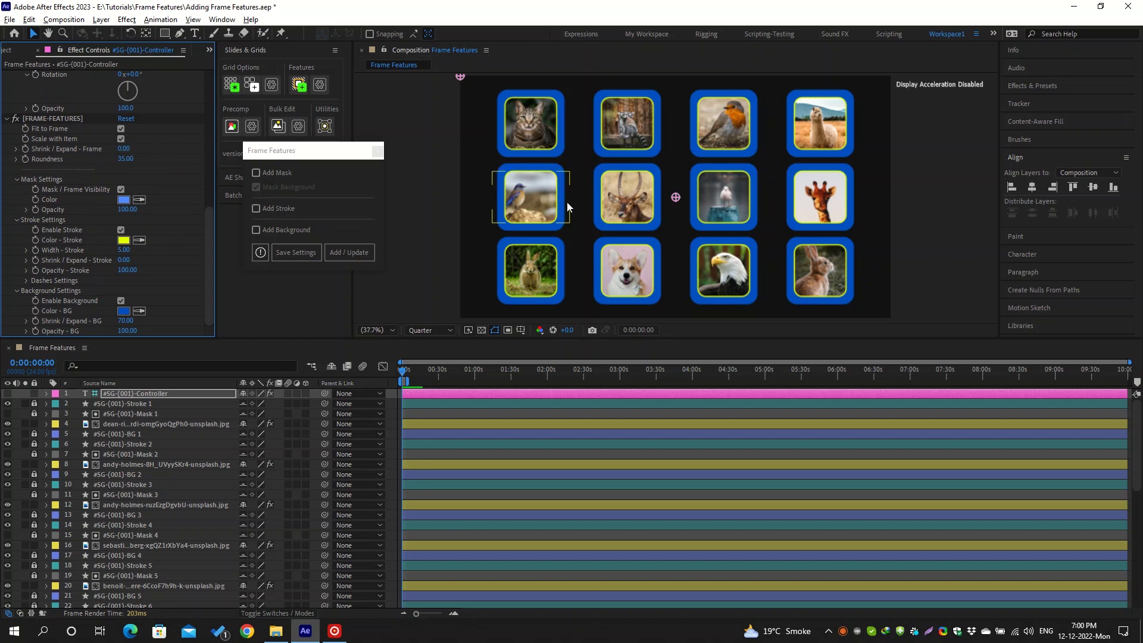
drag(123, 151, 97, 160)
click(128, 148)
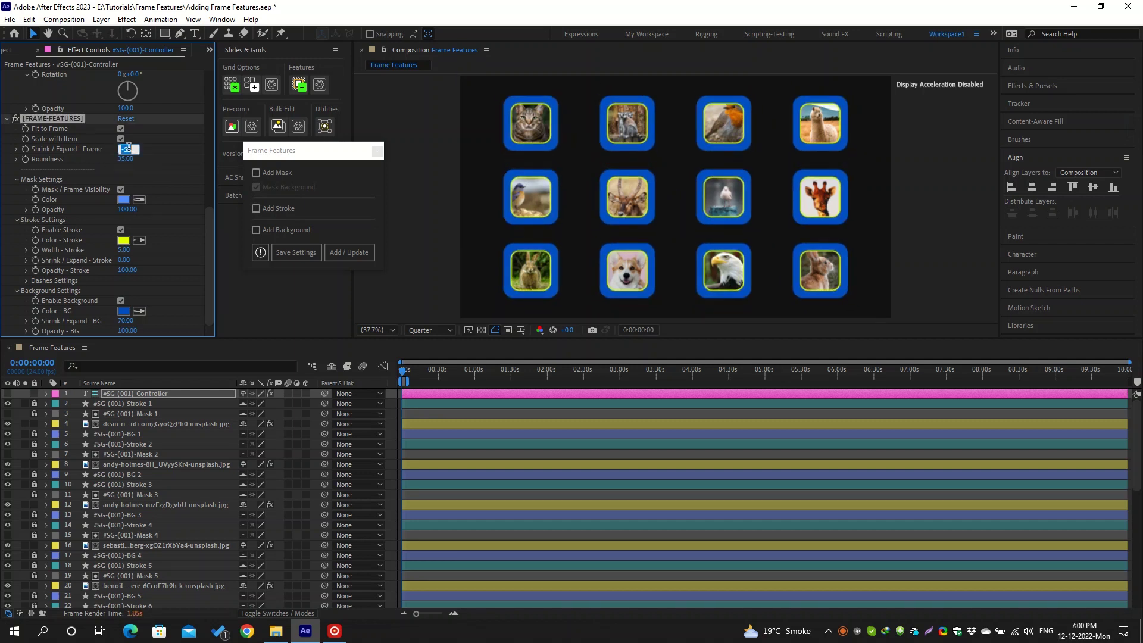
text(21)
key(Return)
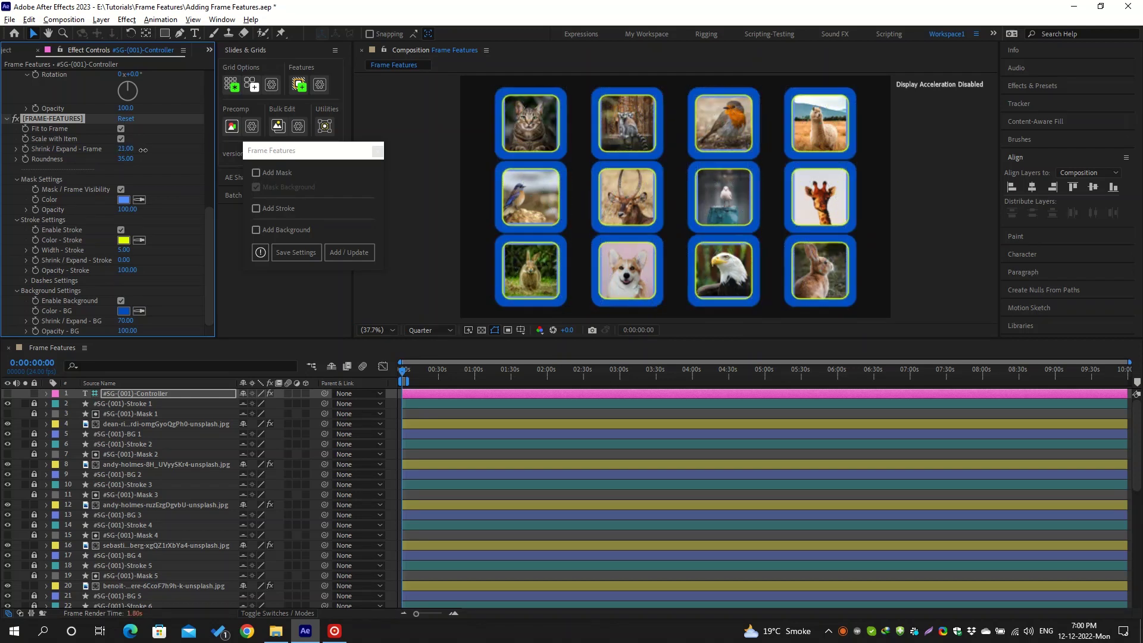
drag(143, 149, 175, 155)
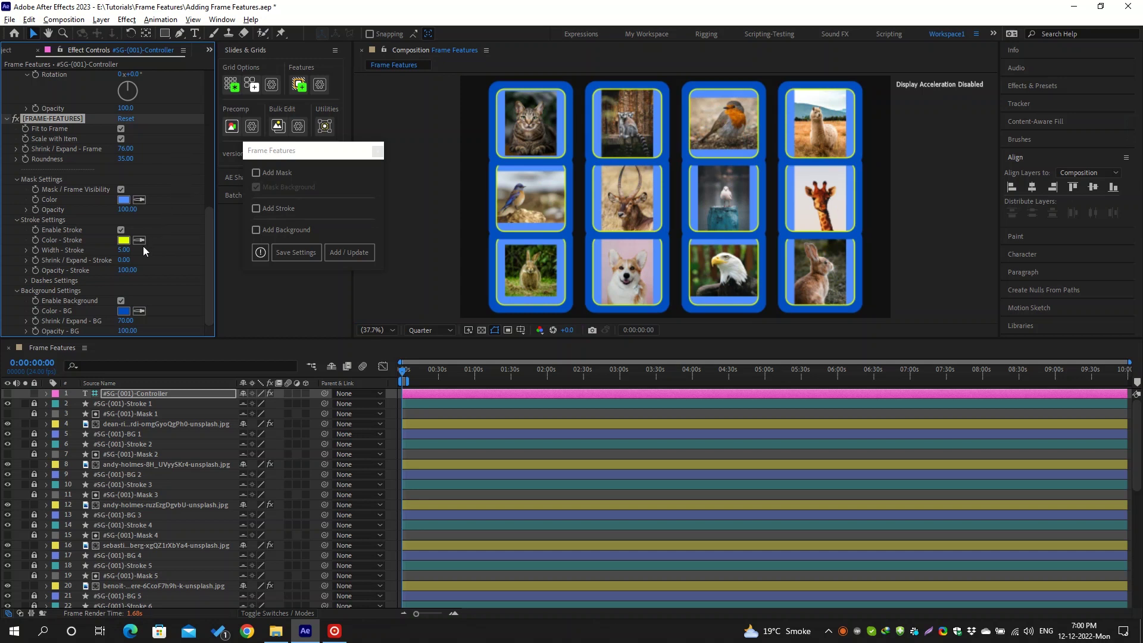
Step: Try expanding the stroke, undo it, and reset Shrink / Expand - Frame to 0
drag(125, 265, 185, 265)
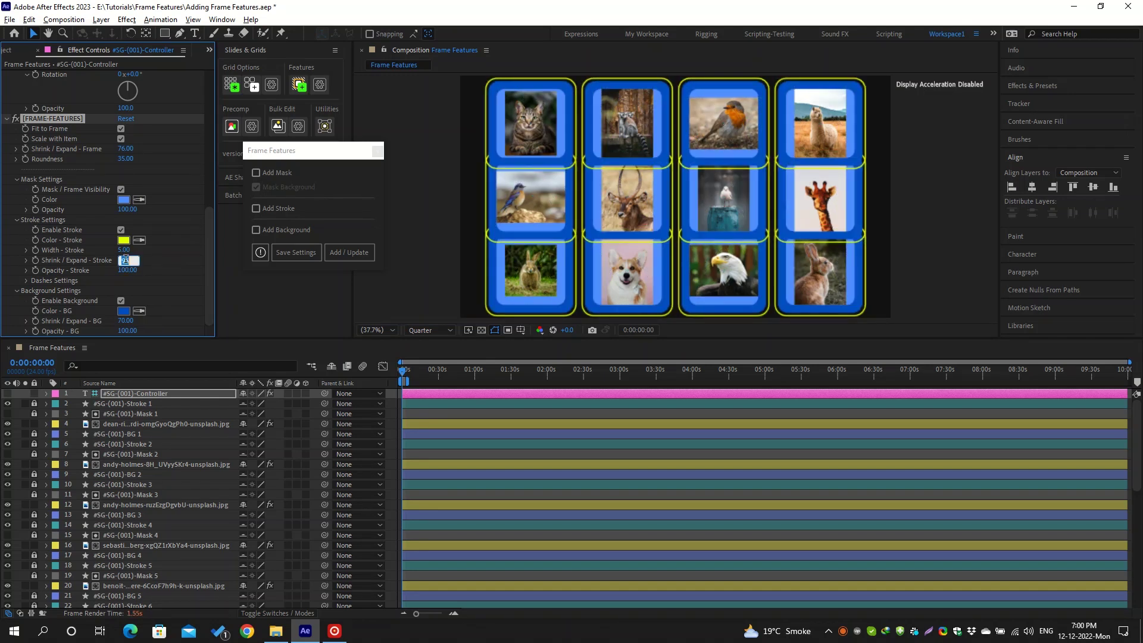
key(ctrl+z)
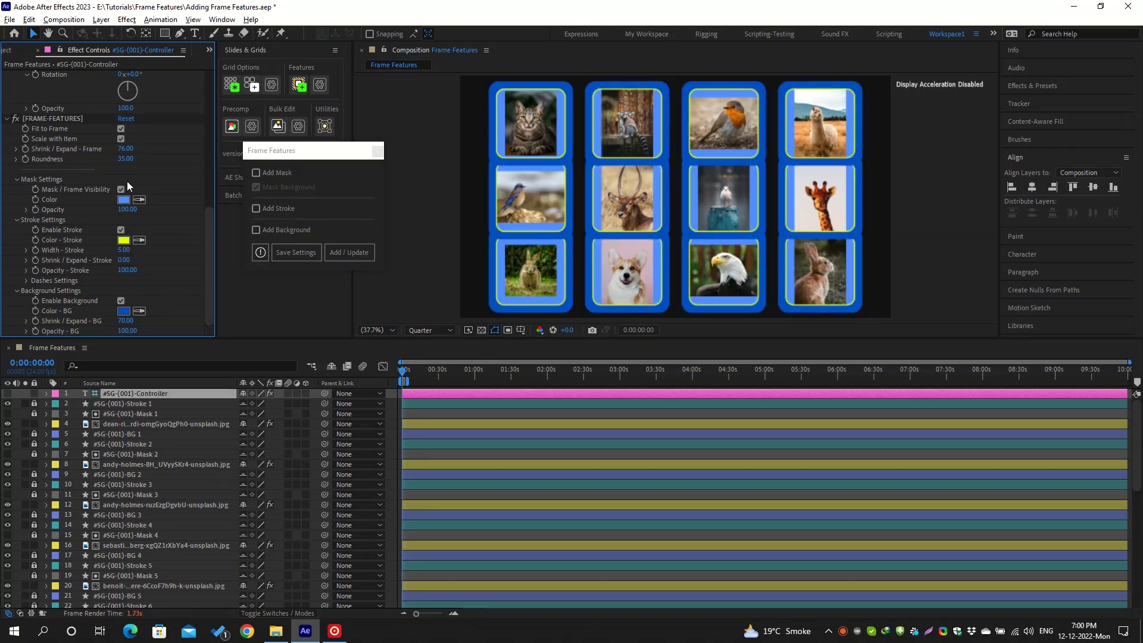
click(125, 149)
text(0)
key(Return)
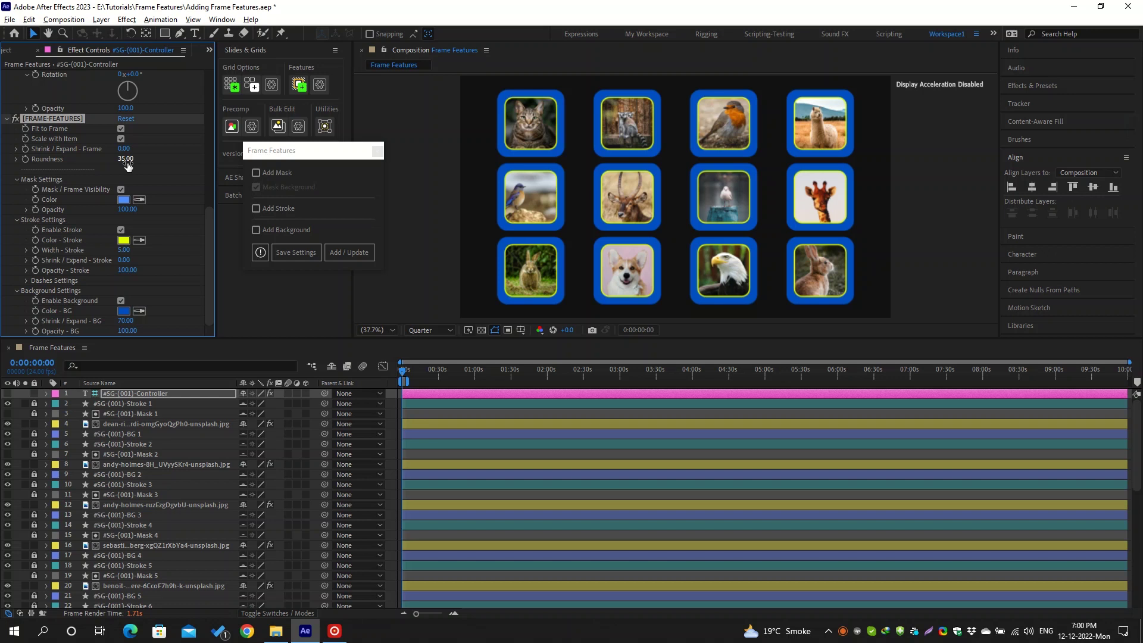
Step: Round the frames into circles by setting Roundness to 125
drag(127, 166, 180, 163)
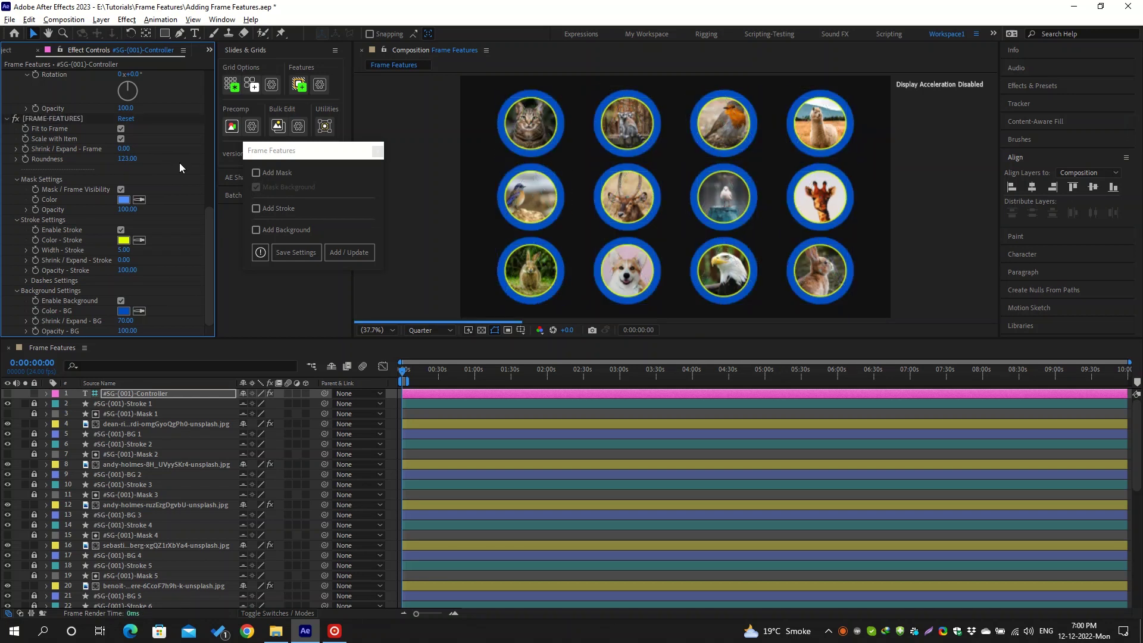
click(137, 158)
text(125)
key(Return)
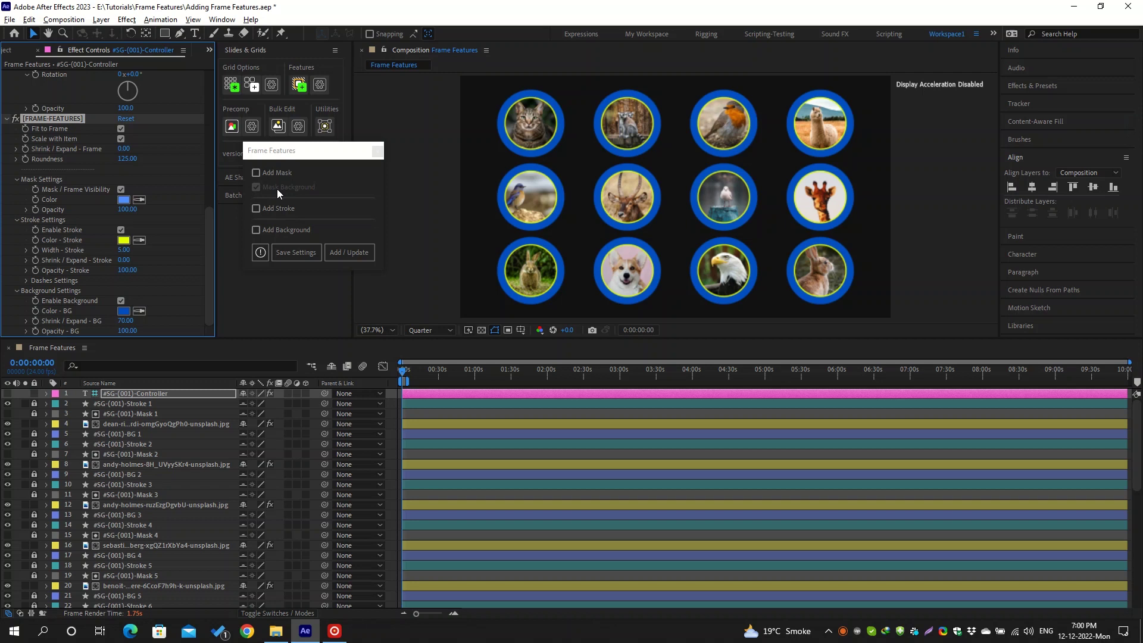
Step: Turn off Mask / Frame Visibility, and toggle Enable Stroke off and back on
click(120, 190)
click(120, 230)
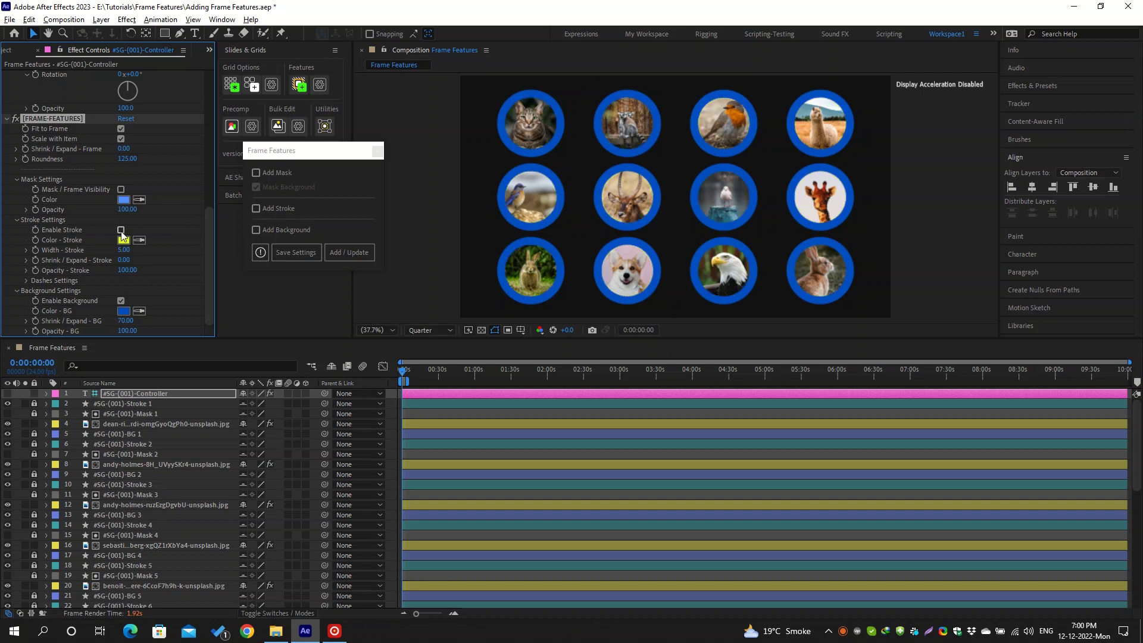
click(121, 231)
Step: Change the stroke color to white (FFFFFF) and set the stroke width to 10
click(122, 242)
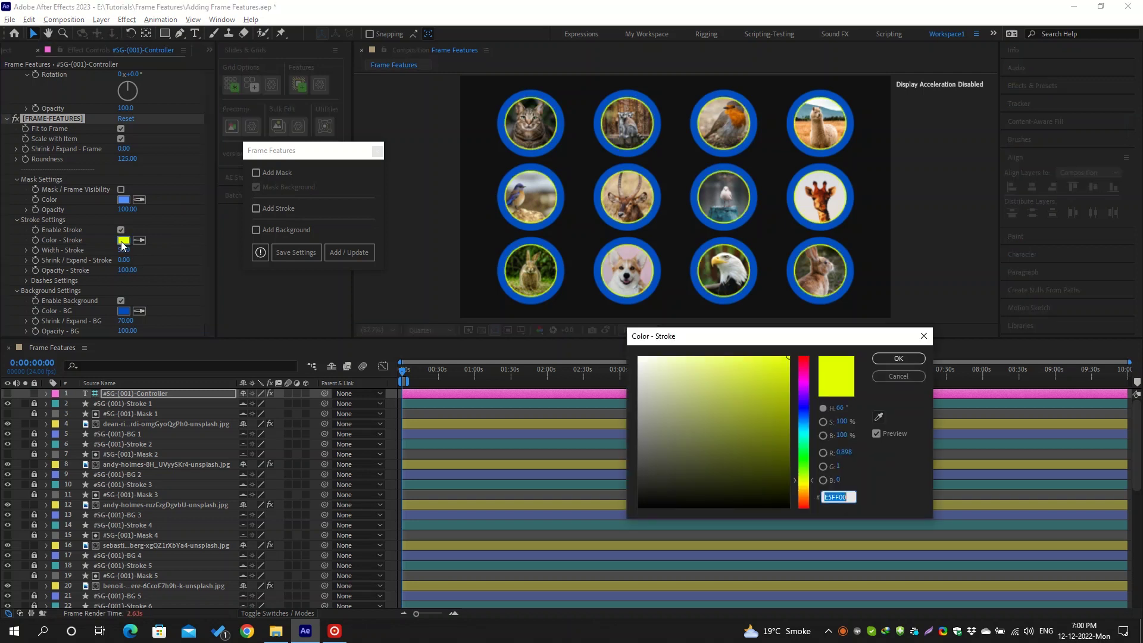
drag(668, 372, 639, 357)
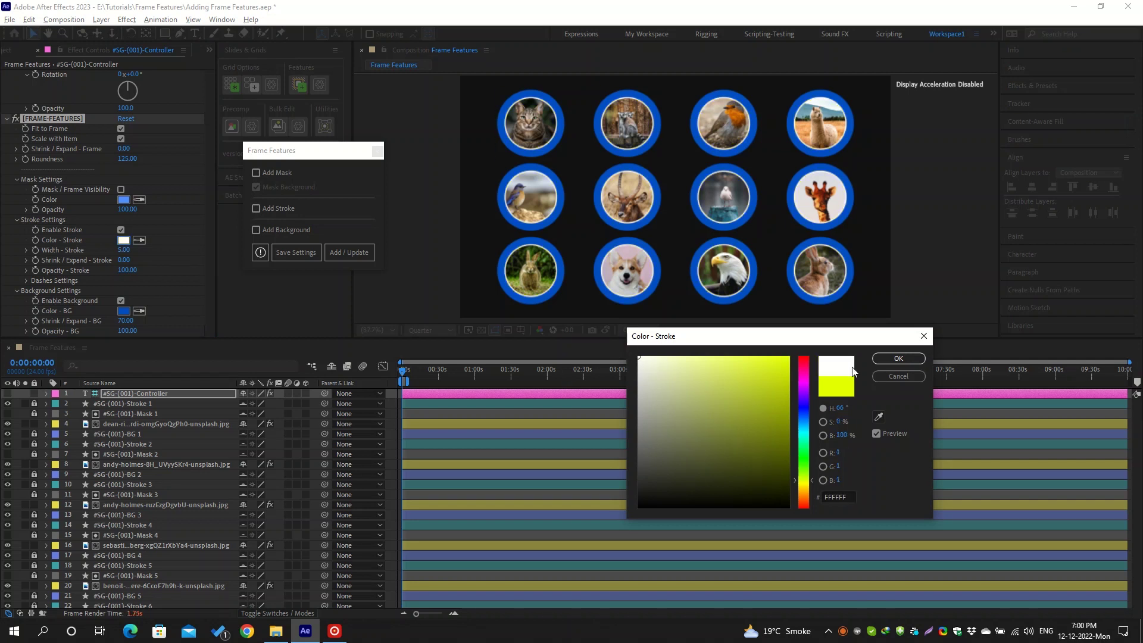
click(898, 358)
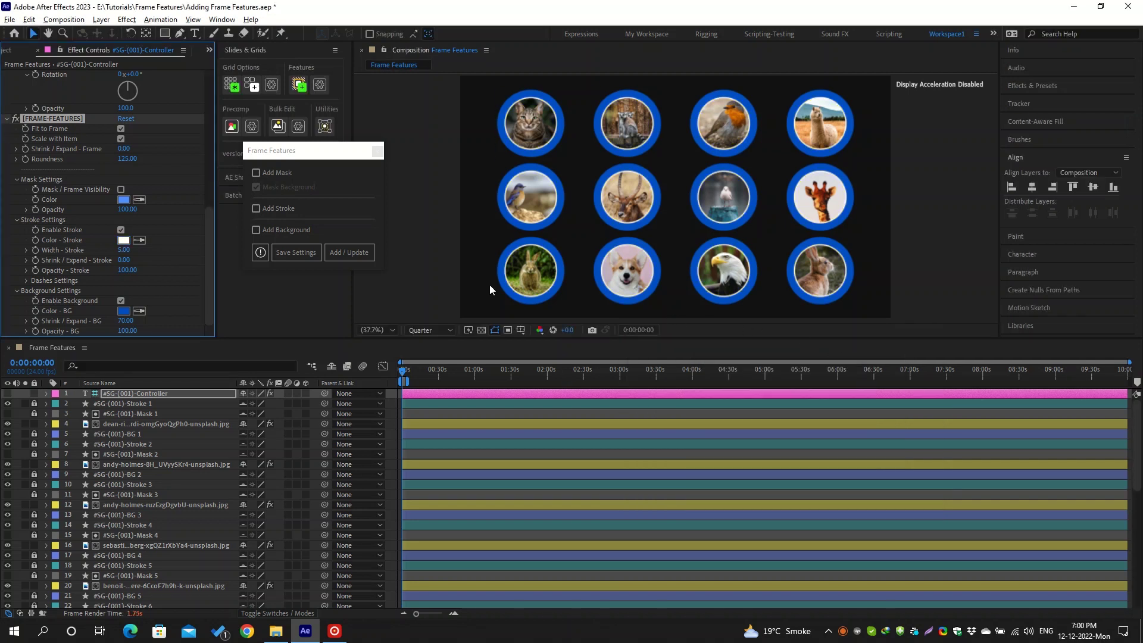
click(125, 250)
text(10)
key(Return)
Step: Try a Shrink / Expand - Stroke value of -54, and set it to 54 to expand the stroke
mouse_move(136, 259)
mouse_down()
mouse_move(150, 259)
mouse_move(127, 262)
mouse_up()
click(128, 262)
text(-54)
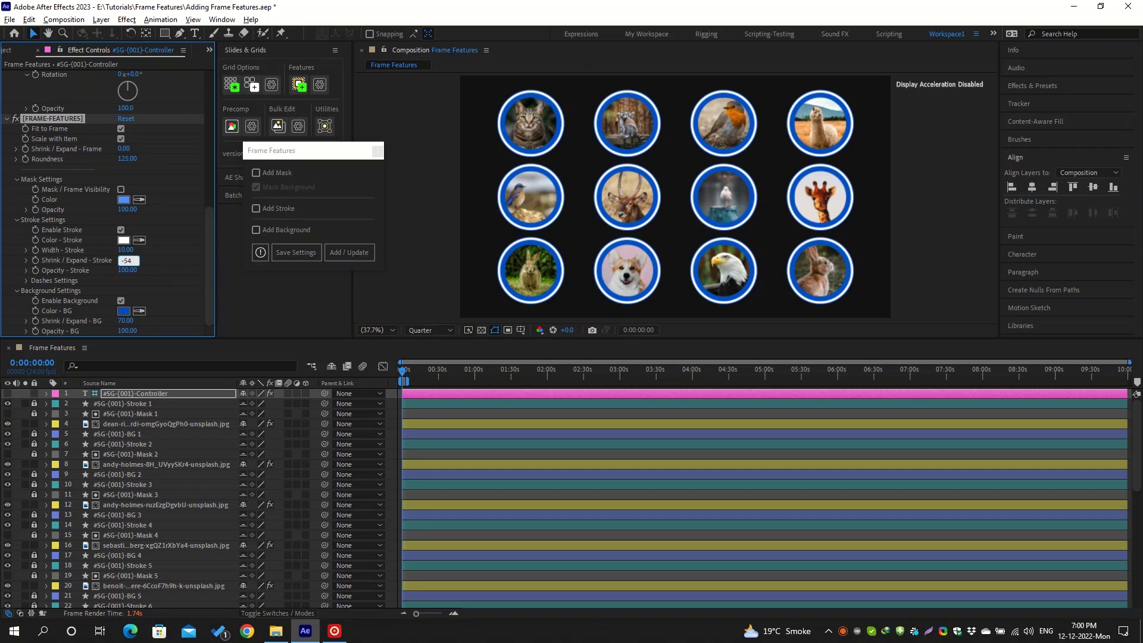
key(Return)
click(127, 260)
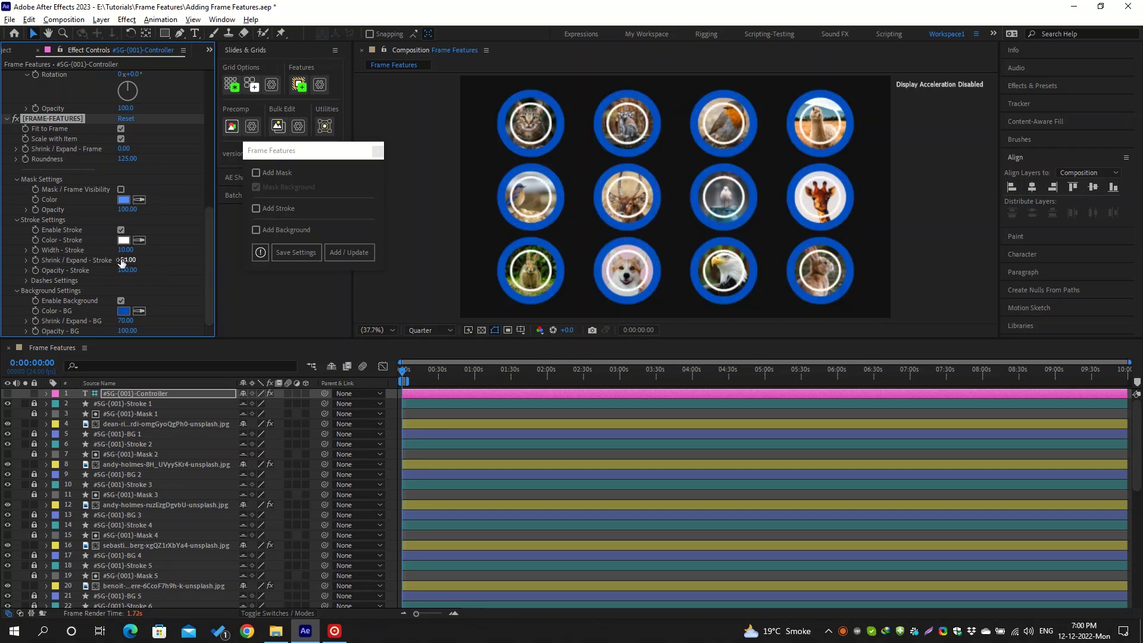
text(54)
key(Return)
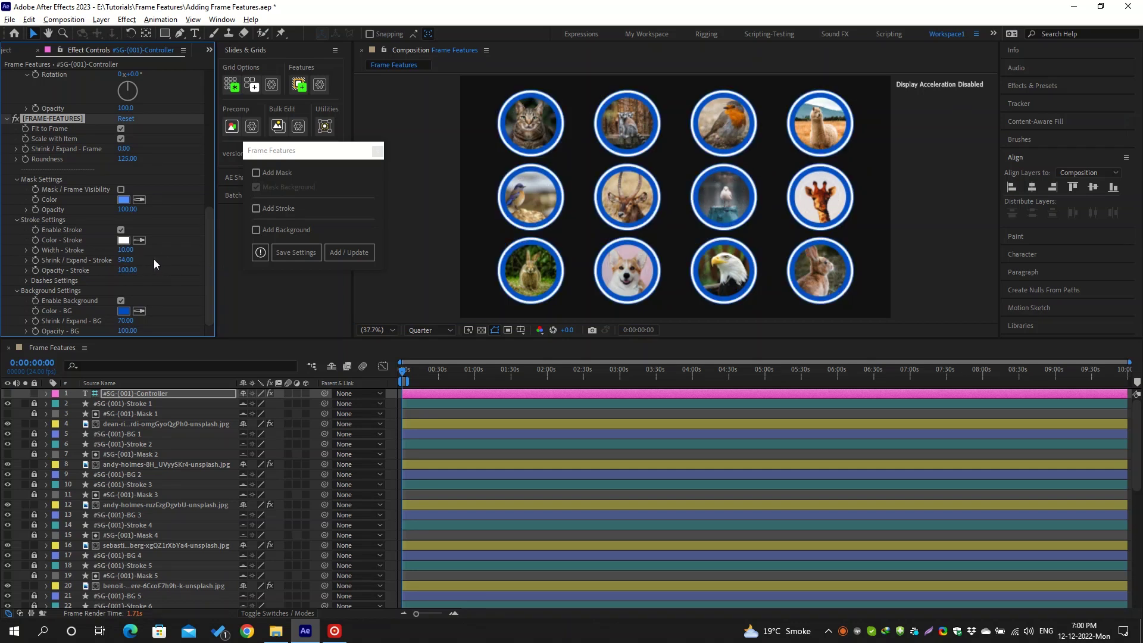
Step: Preview the stroke at 30 opacity and restore its opacity to 100
click(129, 270)
text(30)
key(Return)
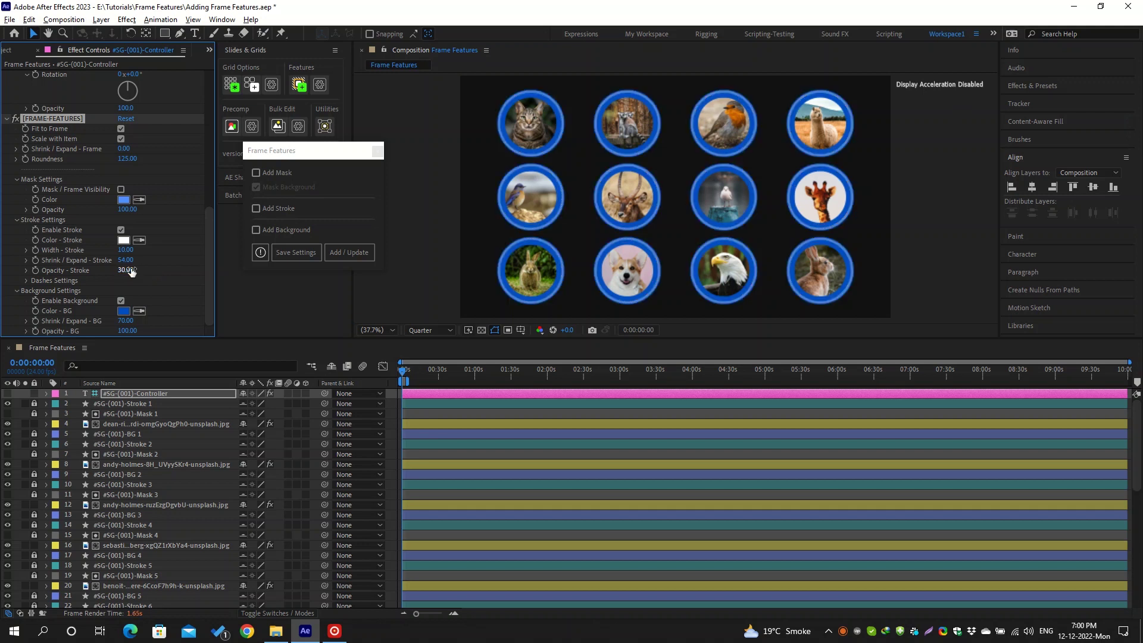
click(129, 271)
text(100)
key(Return)
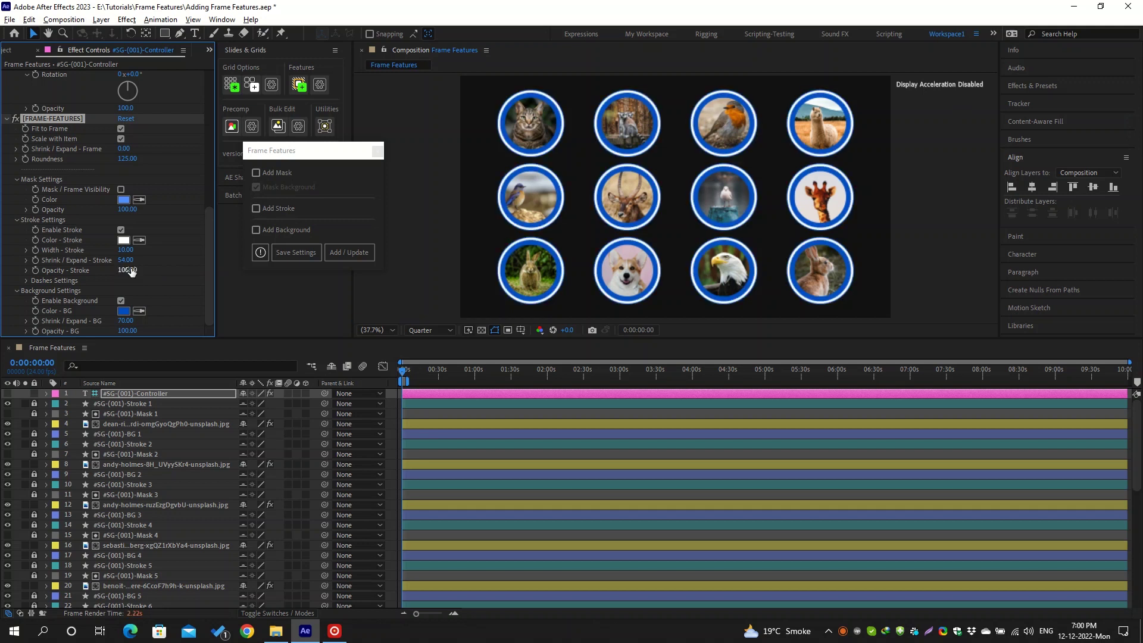
Step: Expand the stroke's Dashes Settings and set the dash length to 10 and the gap to 35
click(27, 281)
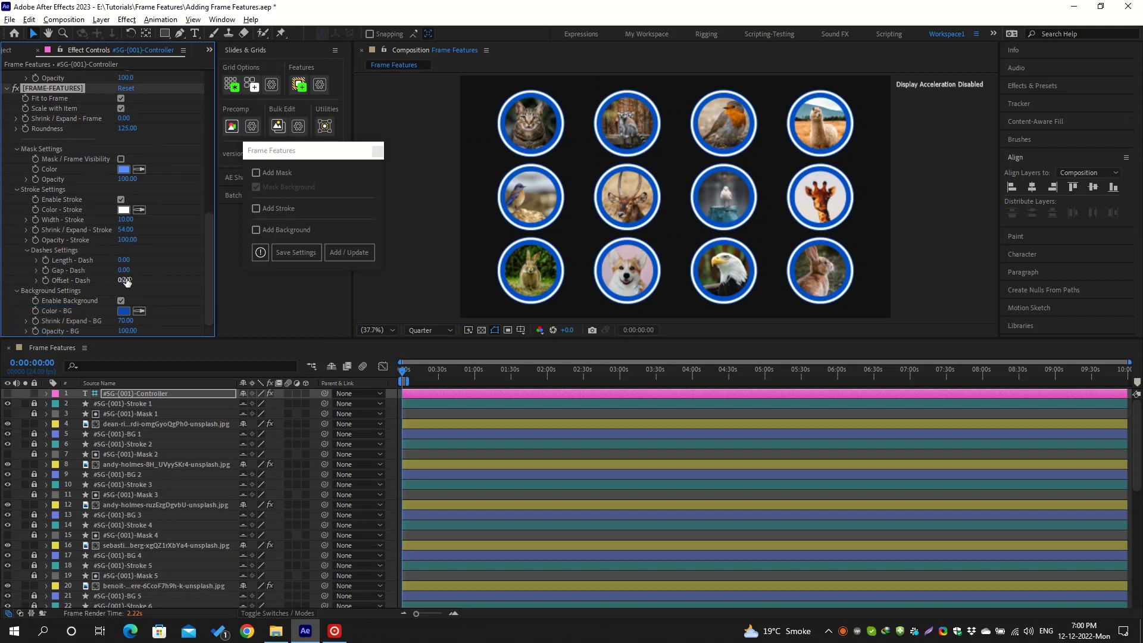
drag(124, 260, 143, 271)
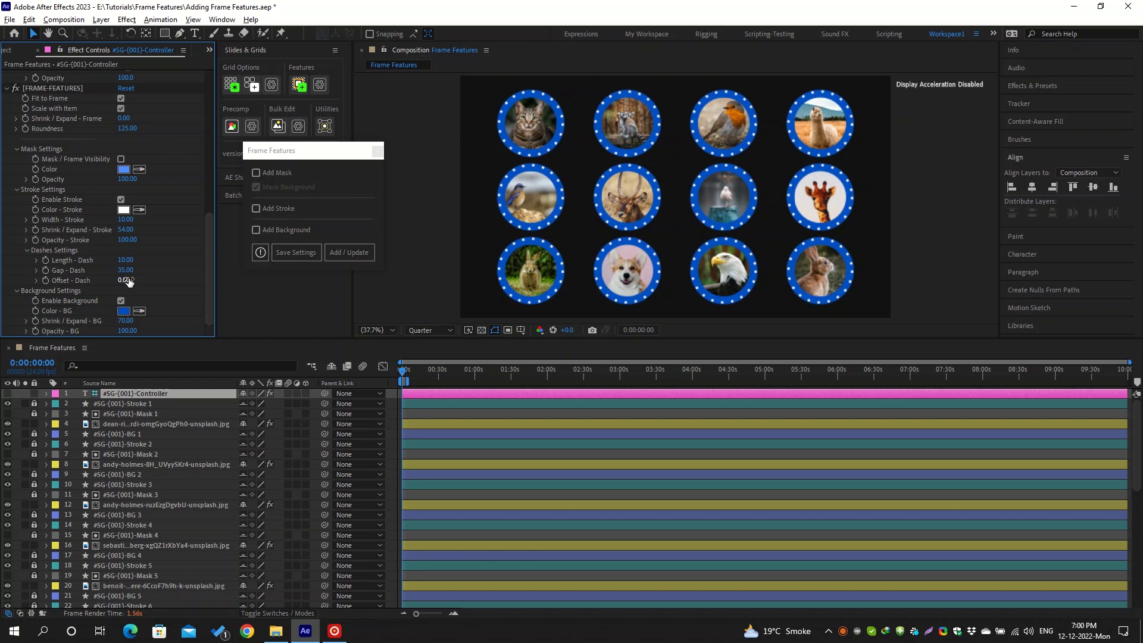
Step: Start keyframing the controller's Offset - Dash at the beginning of the timeline and reveal its keyframe on a zoomed-in timeline
click(47, 279)
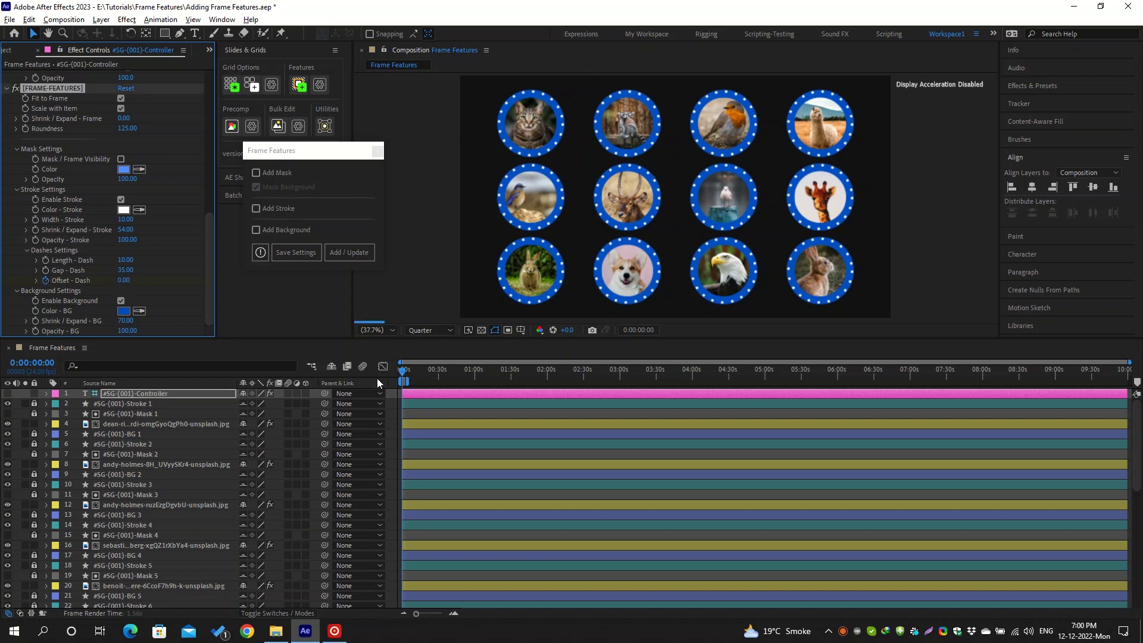
key(u)
key(equal)
key(equal)
key(equal)
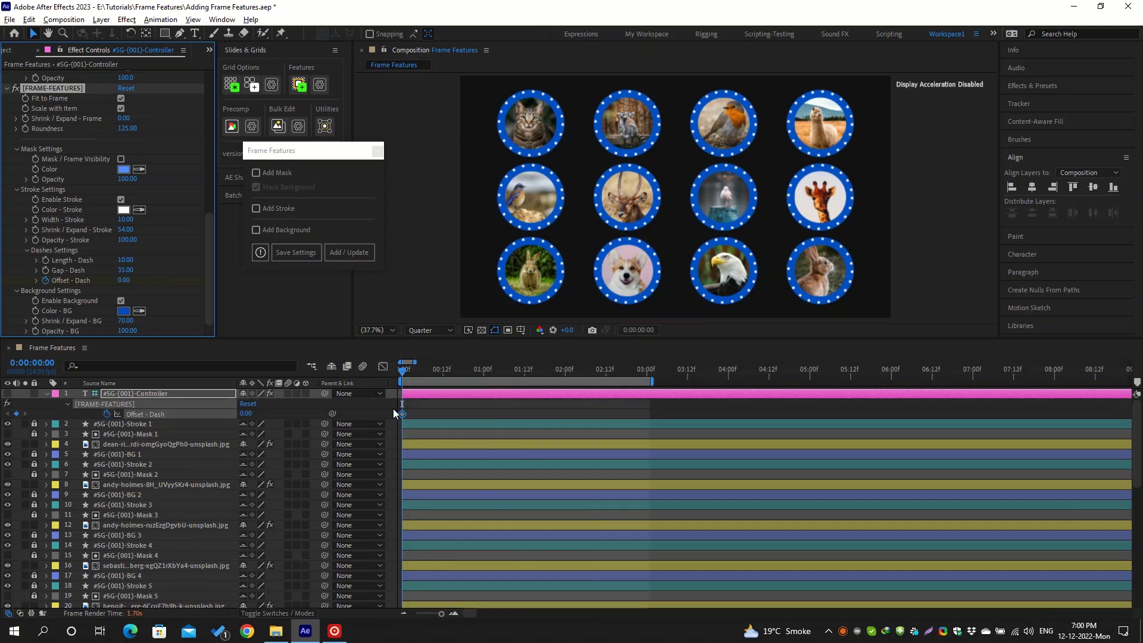
key(equal)
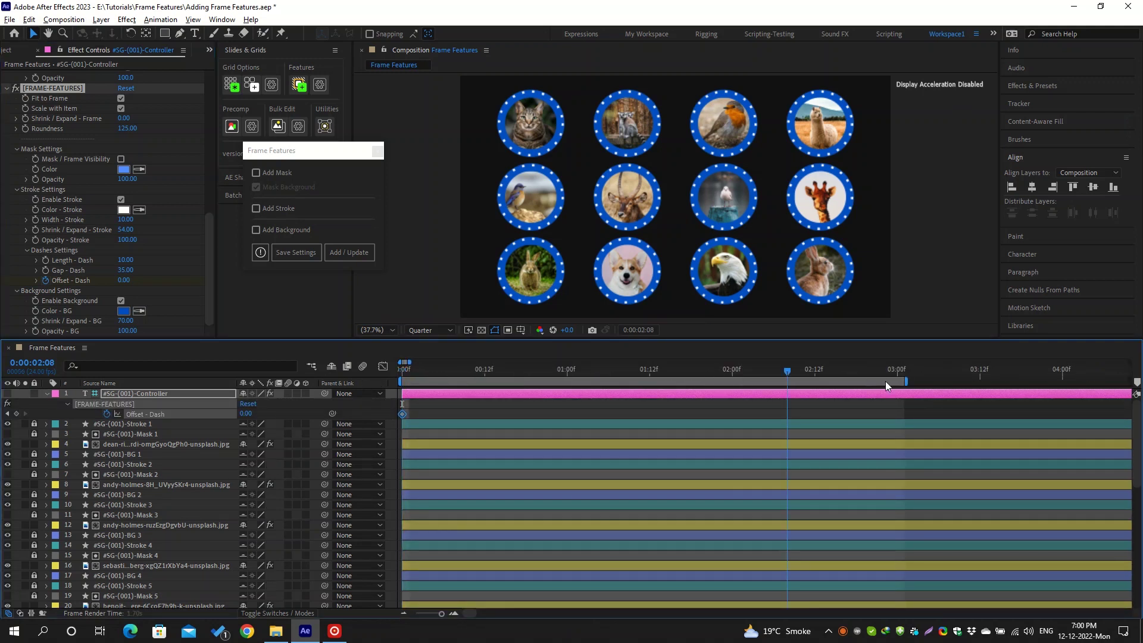
Step: Add an Offset - Dash keyframe of -360 at 0:00:03:00 and play the dash animation from the start
click(885, 381)
click(16, 413)
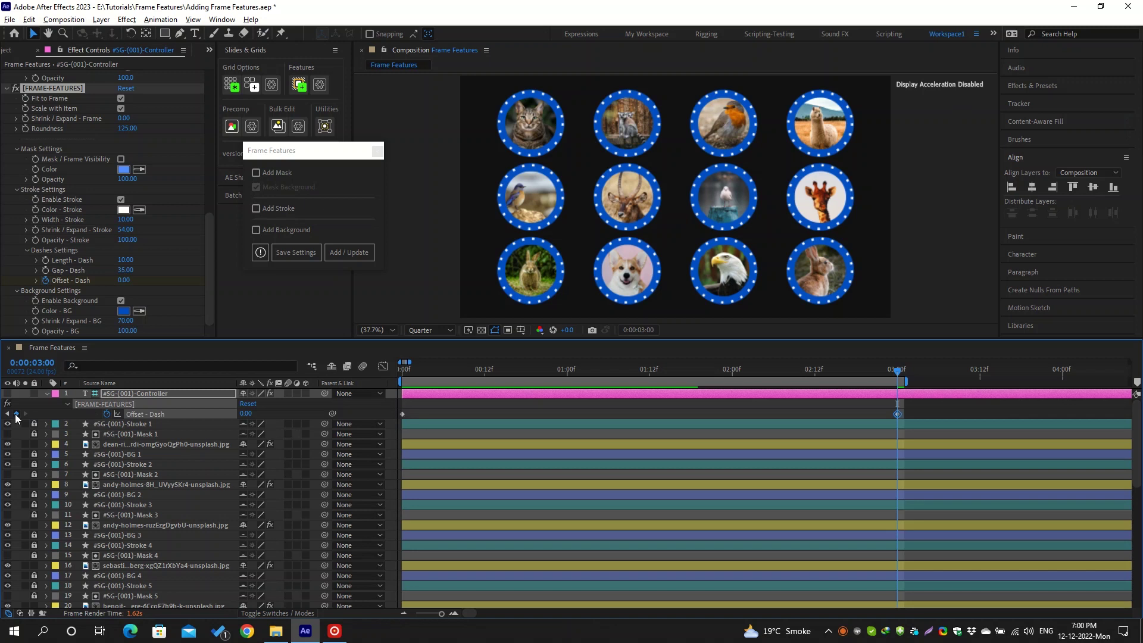
click(245, 413)
text(-360)
key(Return)
key(F2)
click(401, 370)
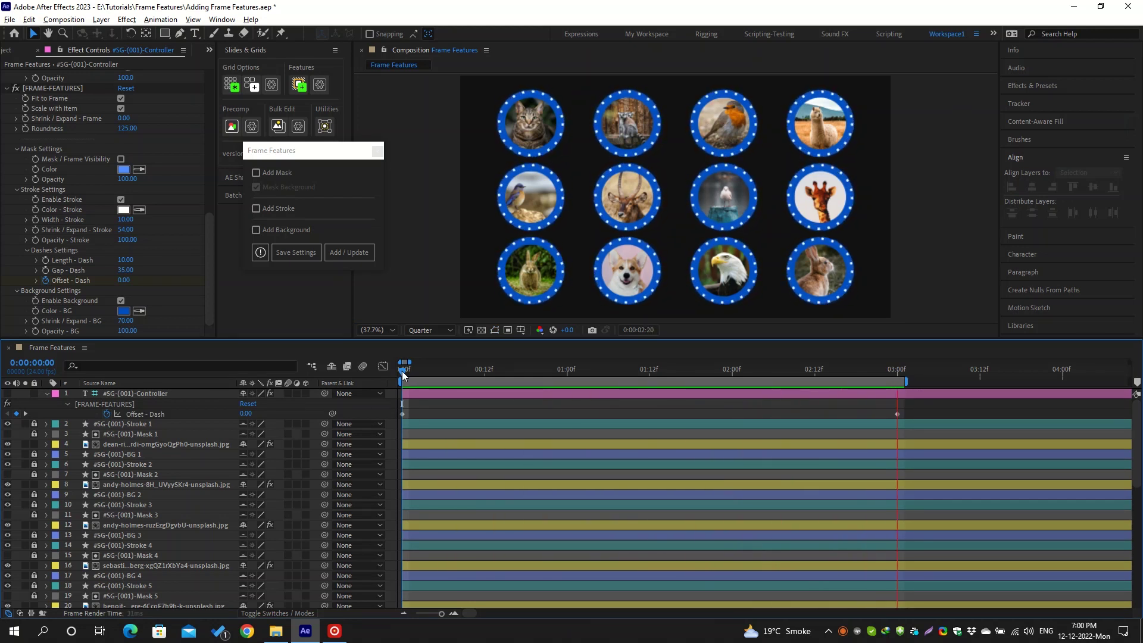
key(space)
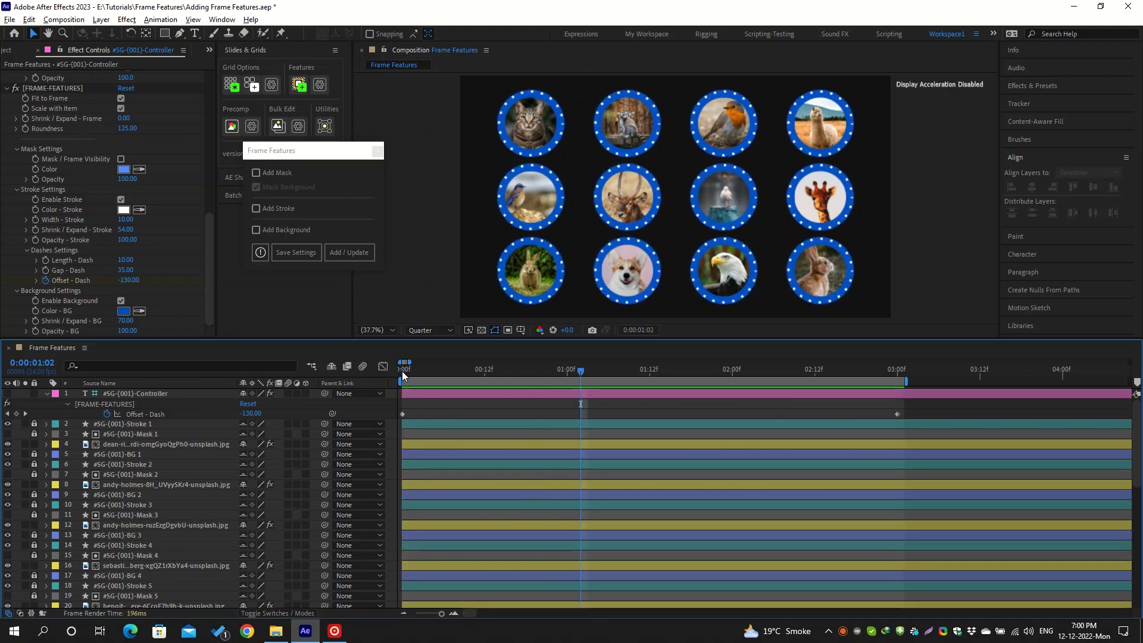
Step: Preview the frames with the background disabled and enable the background again
click(59, 289)
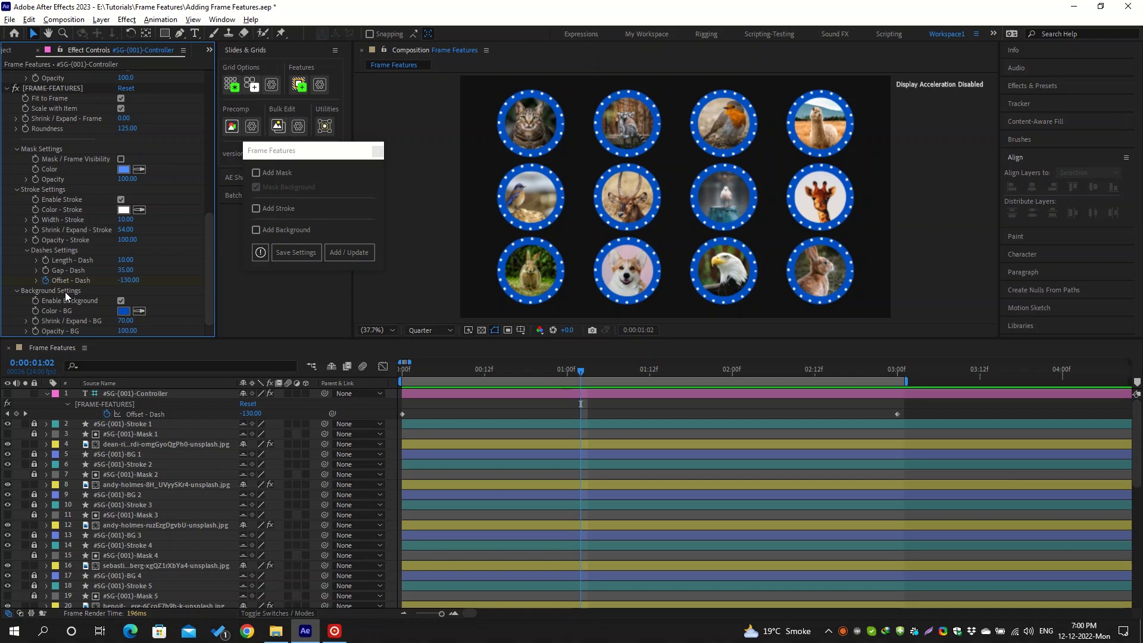
click(120, 301)
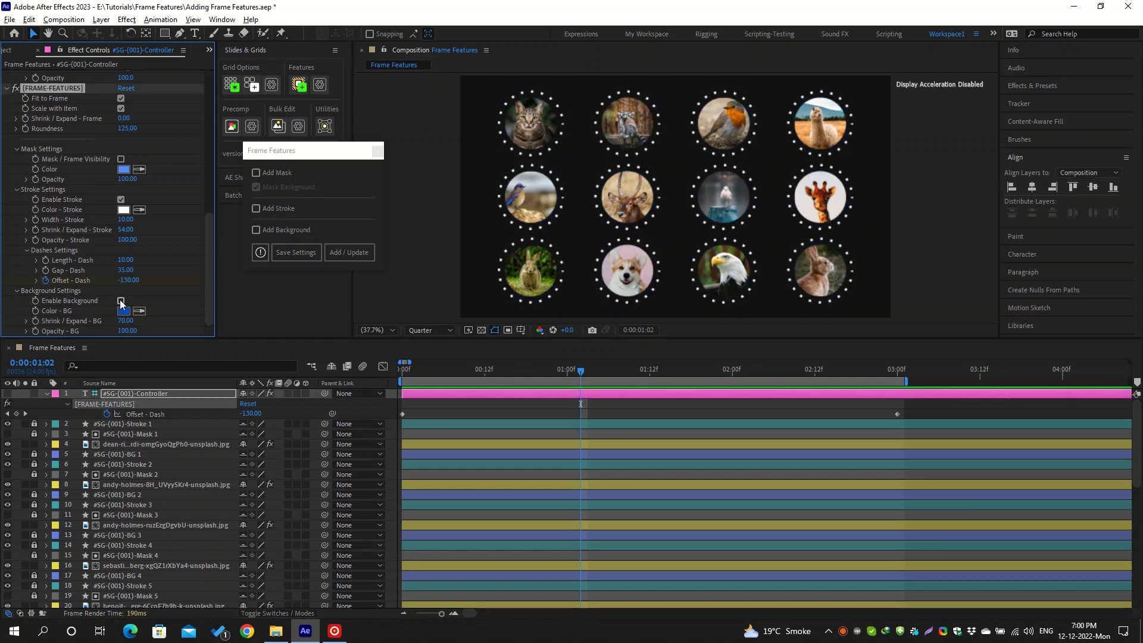
click(121, 300)
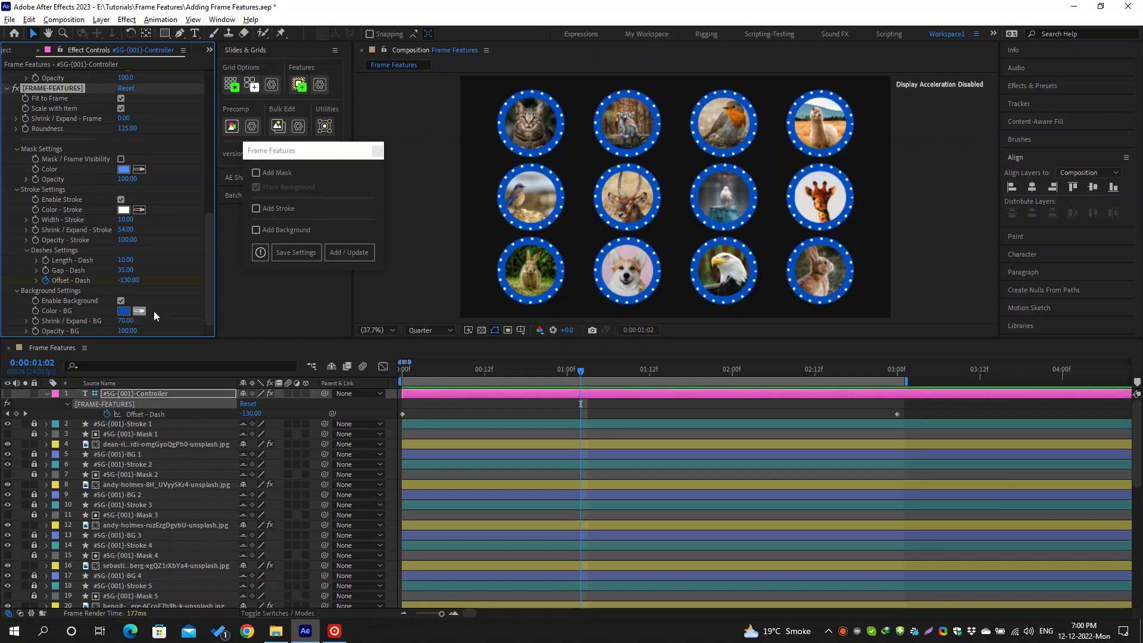
Step: Change the frame background color to a slightly muted orange
click(123, 311)
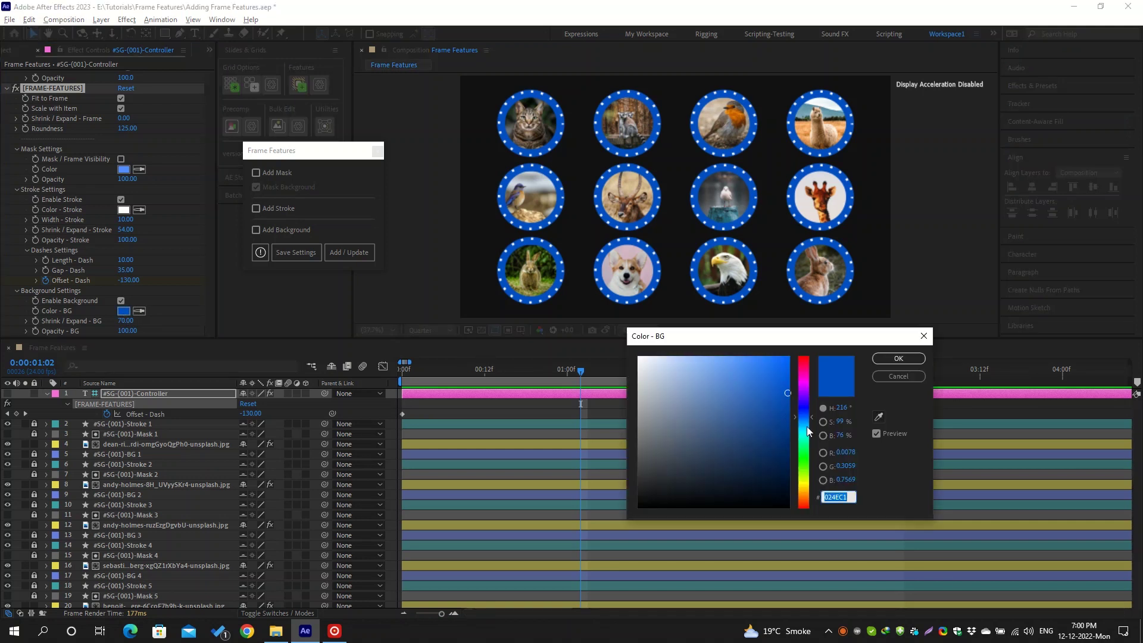
click(804, 495)
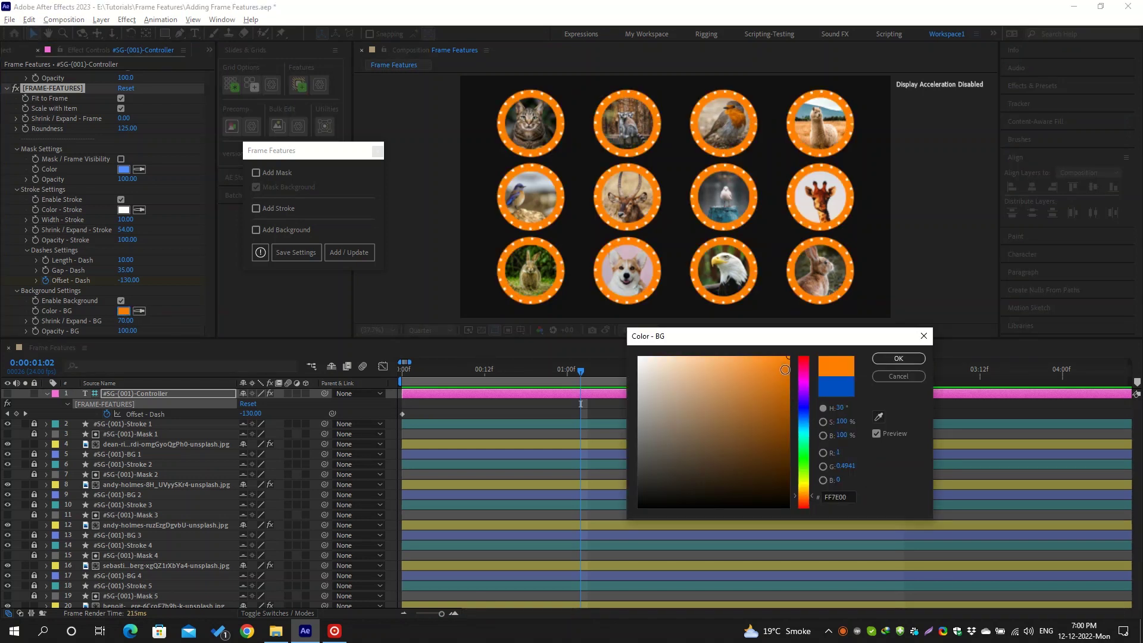
click(765, 371)
click(882, 360)
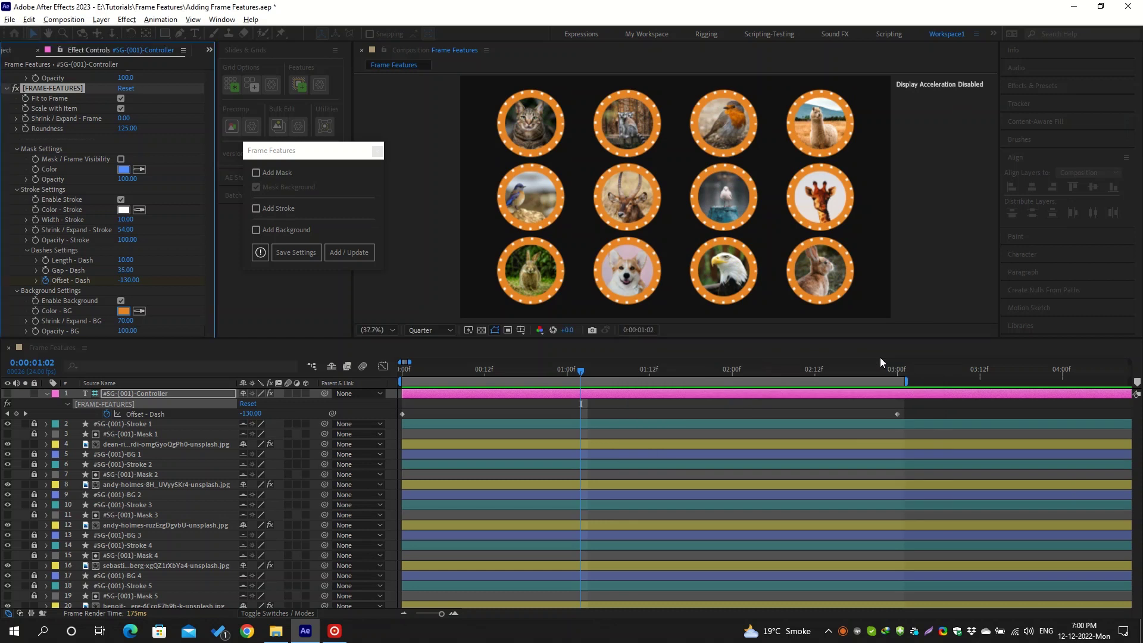
Step: Set Shrink / Expand - BG to 29, and preview a lower background opacity before restoring it to 100
drag(126, 321, 93, 331)
click(125, 330)
text(1)
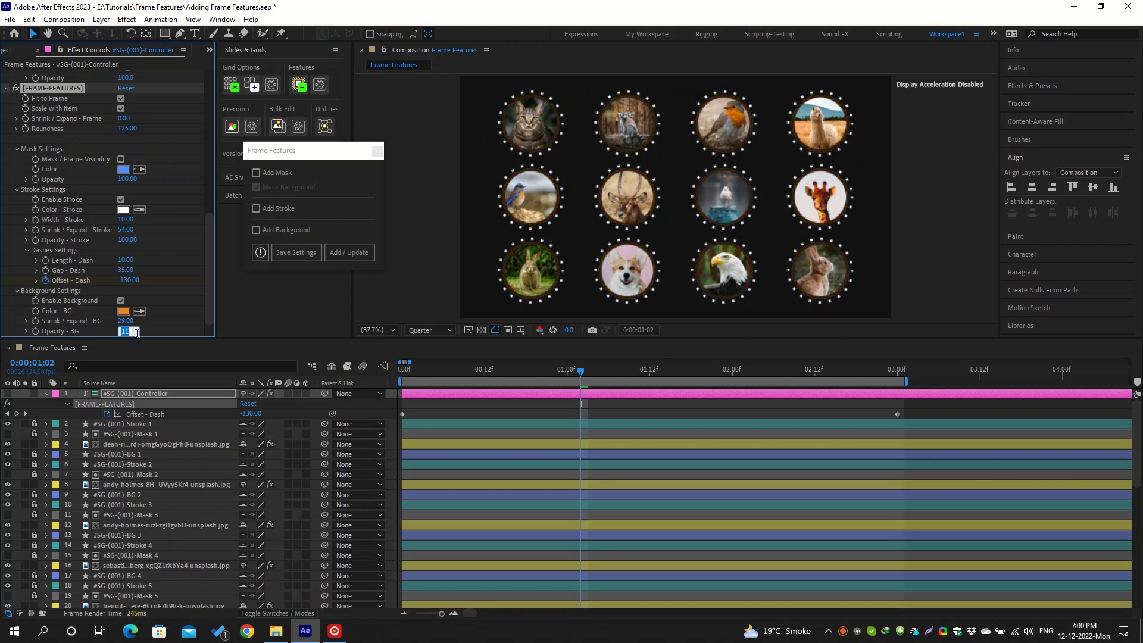
text(00)
key(Return)
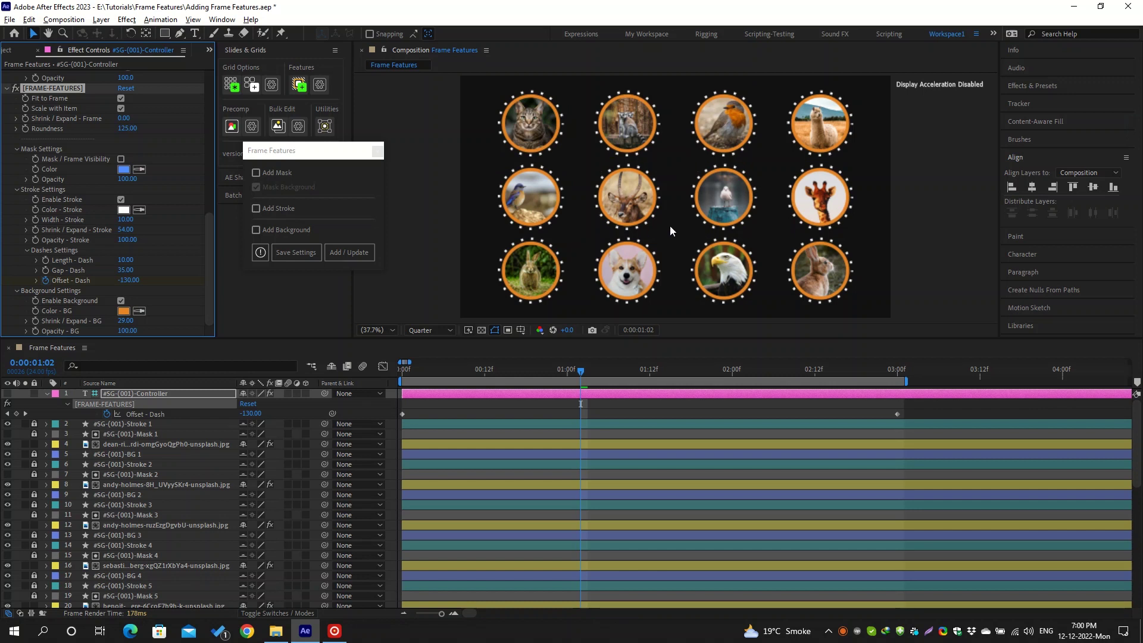
Step: Enable keyframing for the grid's Scale - X, Rotation and Opacity, and move their first keyframes to 0:00:00:15
scroll(87, 179, up, 5)
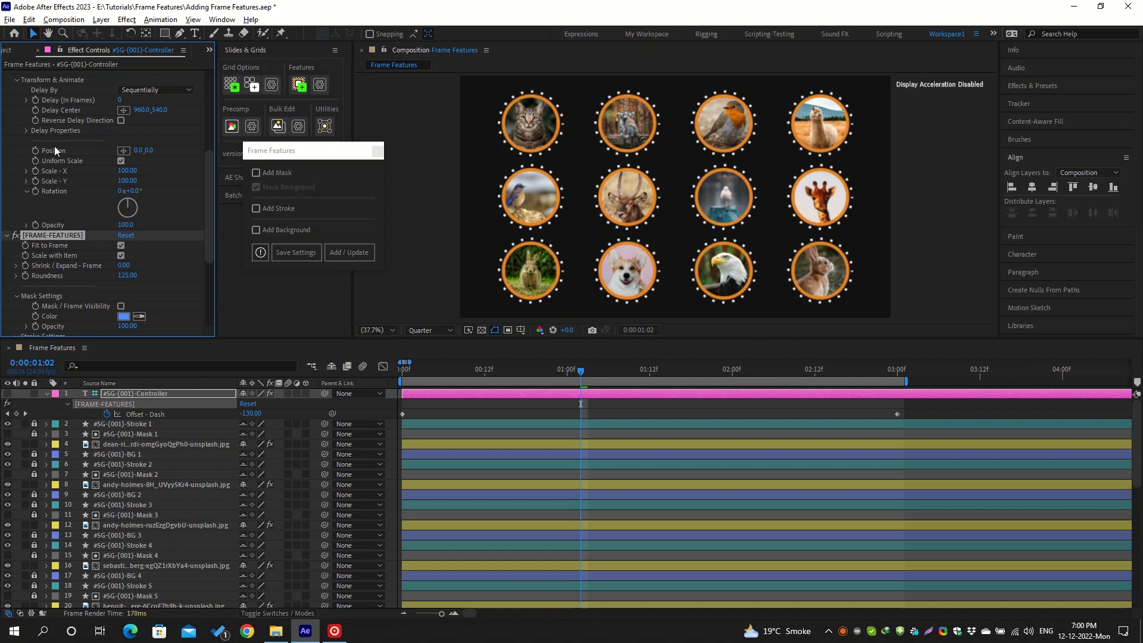
click(36, 171)
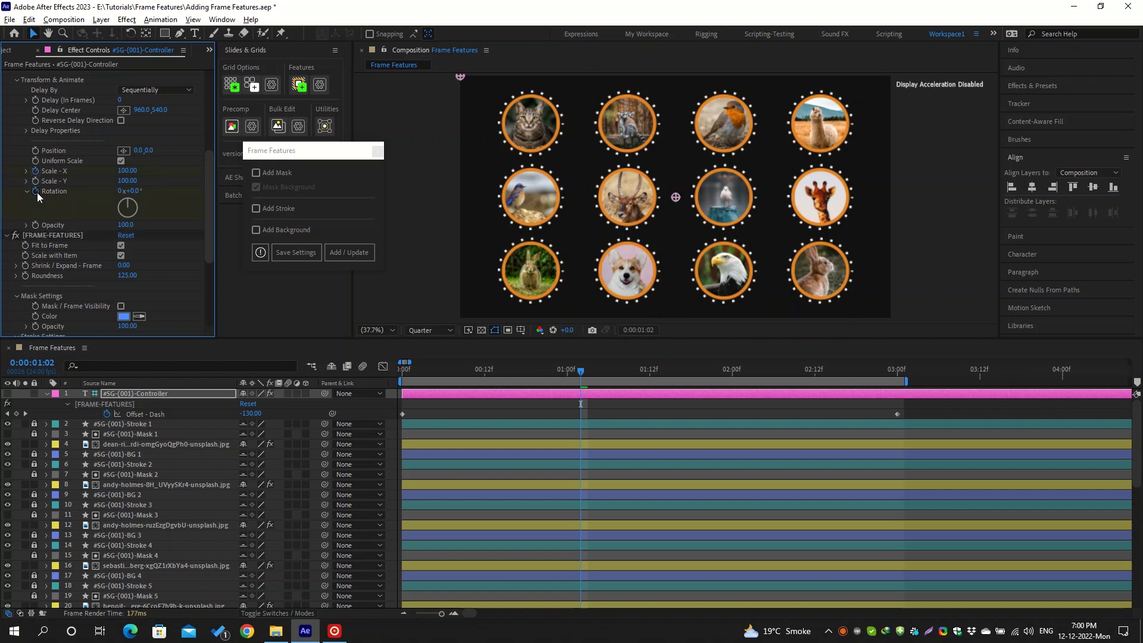
click(35, 225)
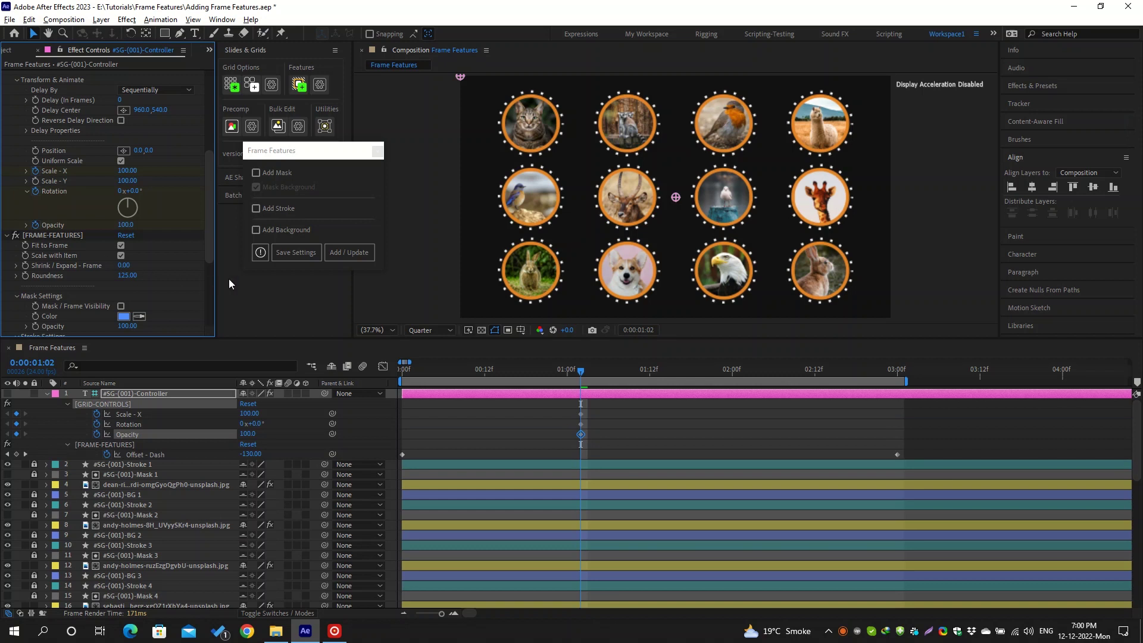
drag(568, 369, 503, 372)
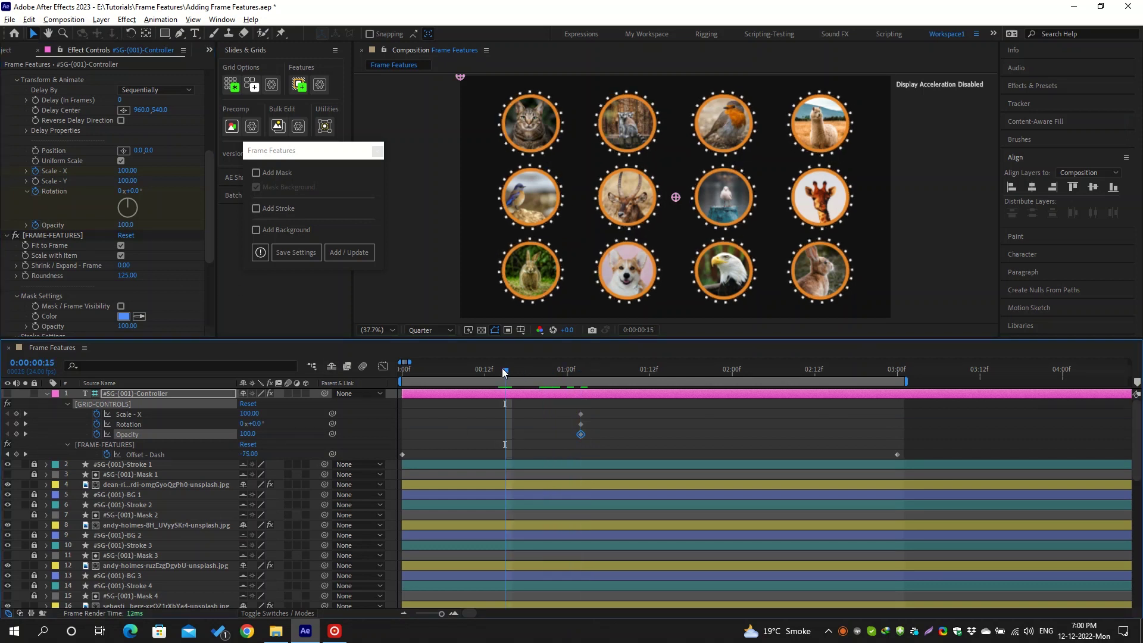
drag(601, 410, 578, 439)
key(ctrl+x)
key(ctrl+v)
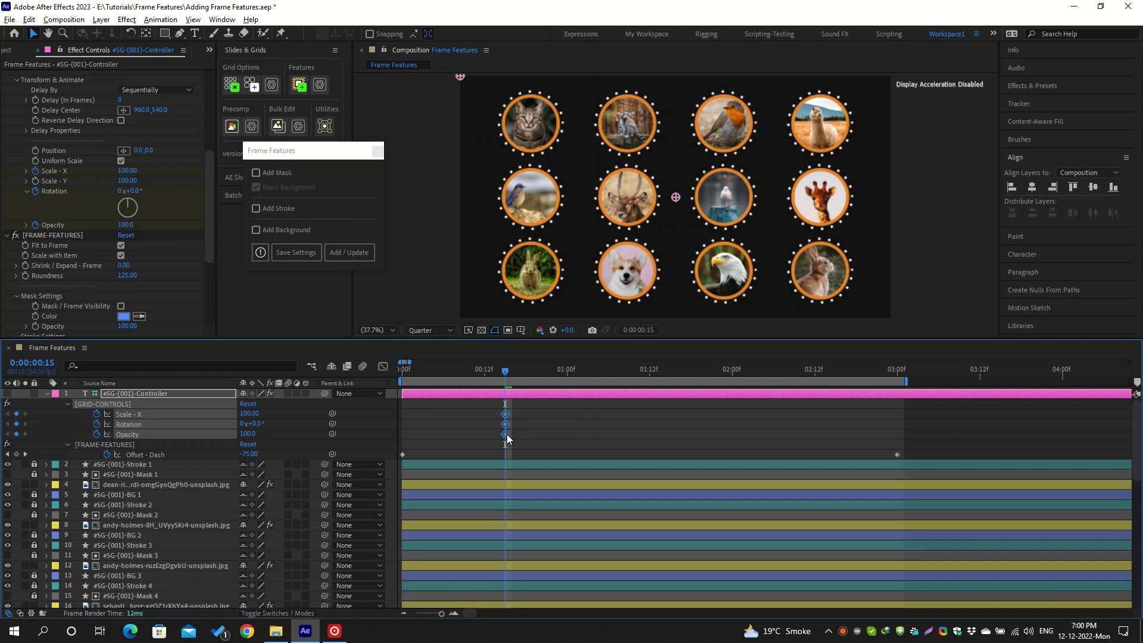
Step: Set the animation delay to By Distance with 5 frames, centered near the composition's upper-left corner at about 125, 32
scroll(165, 294, up, 3)
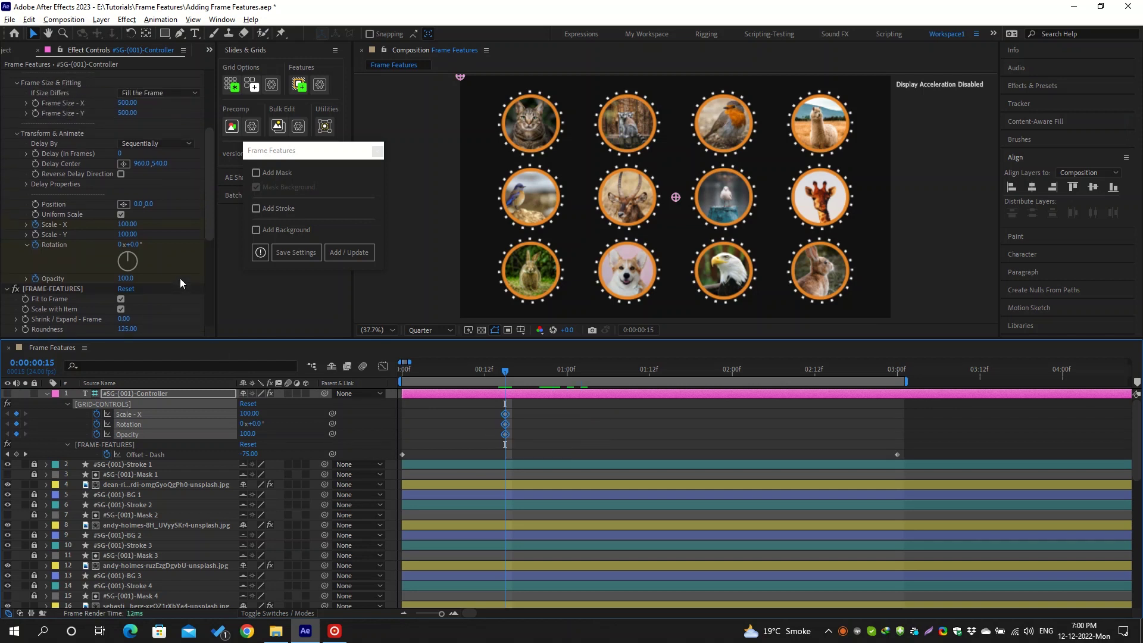
click(175, 144)
click(173, 169)
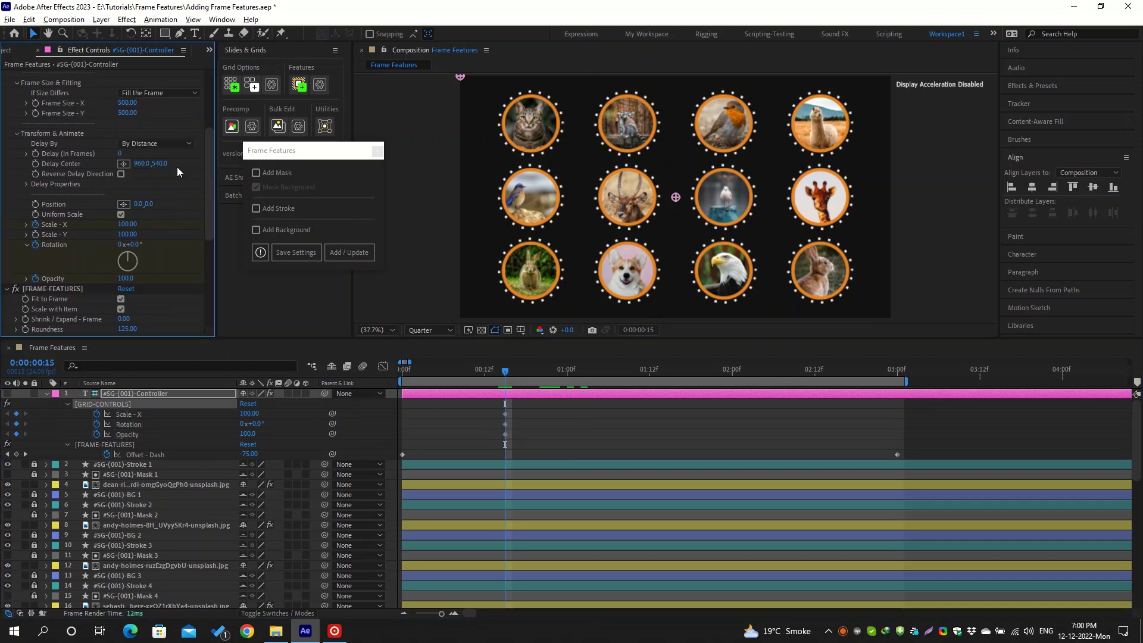
click(124, 164)
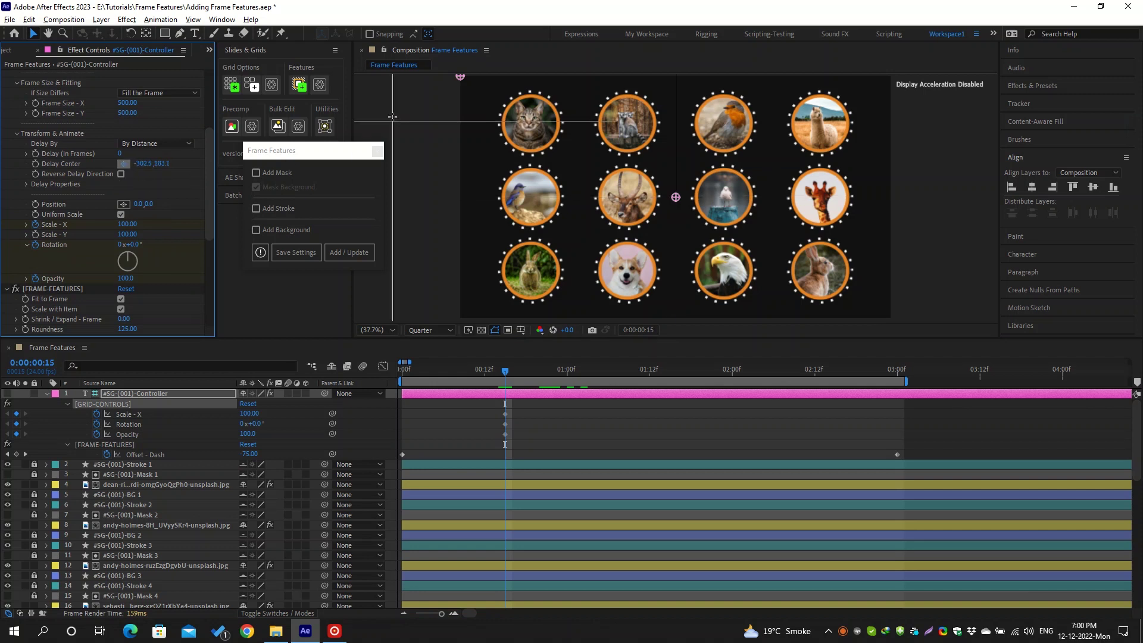
click(488, 83)
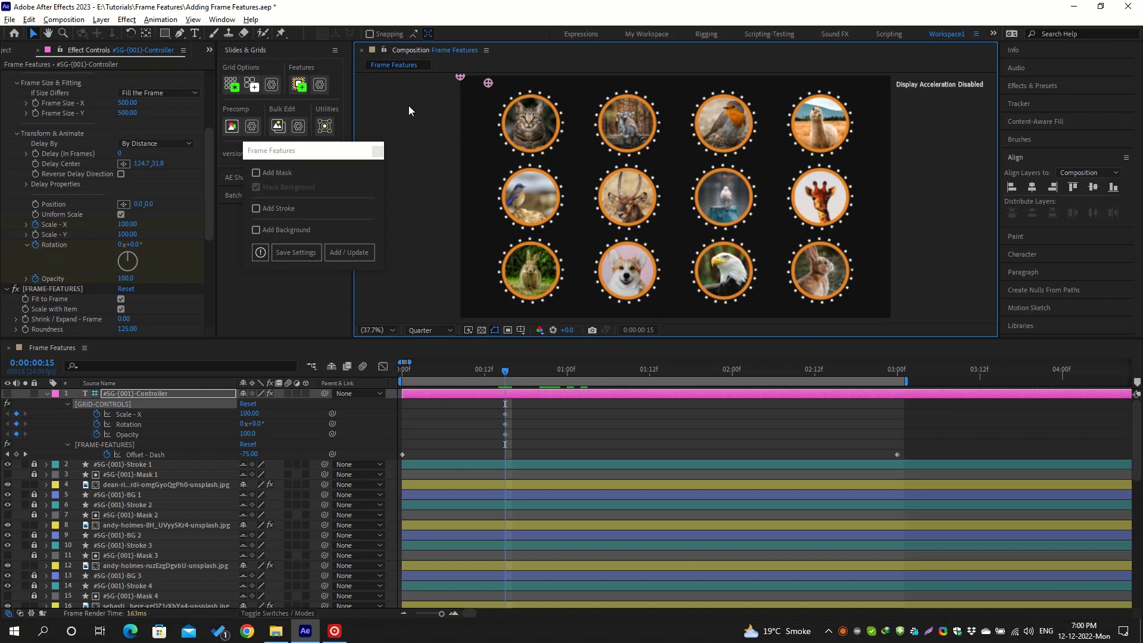
click(119, 154)
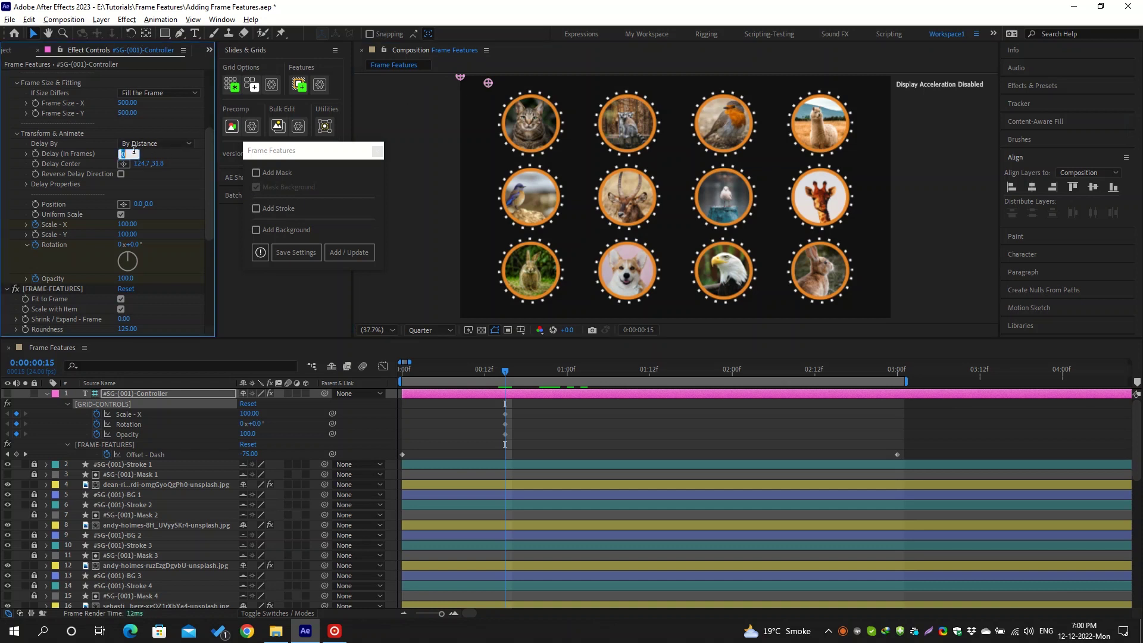
text(5)
Step: Add Scale - X keyframes of 114 at 0:00:01:16 and 0 at 0:00:02:02
click(504, 413)
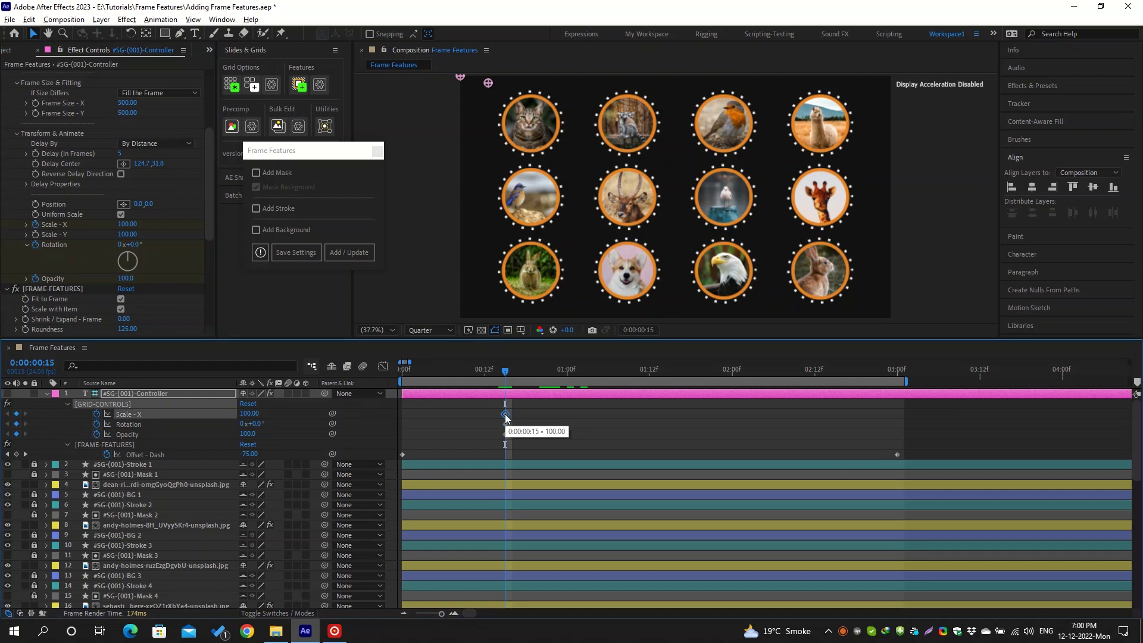
key(space)
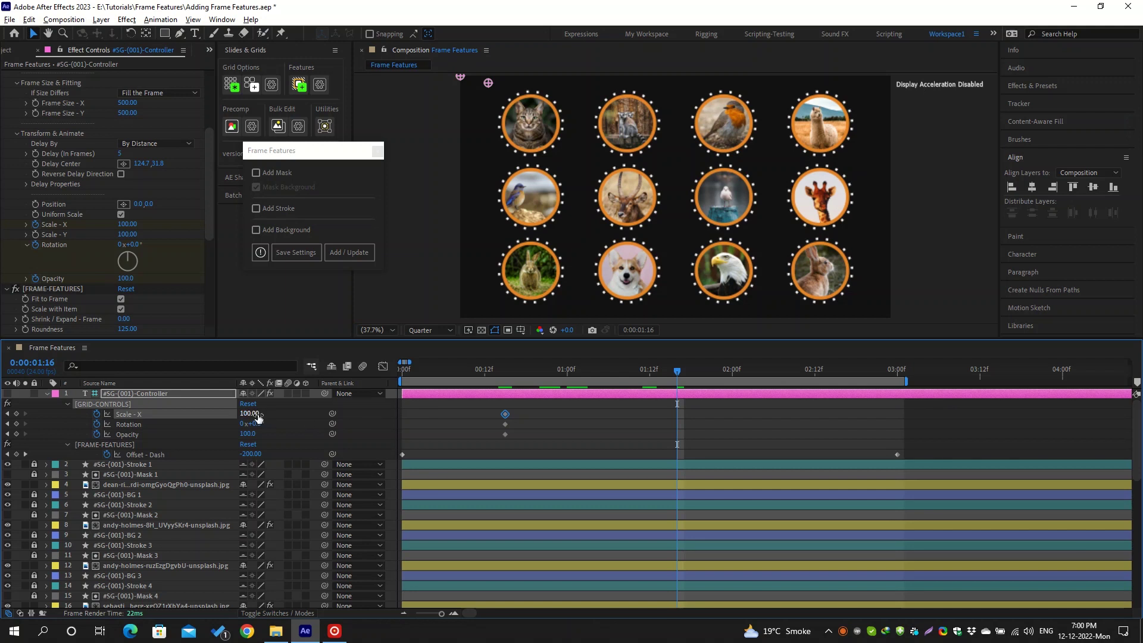
drag(254, 414, 268, 421)
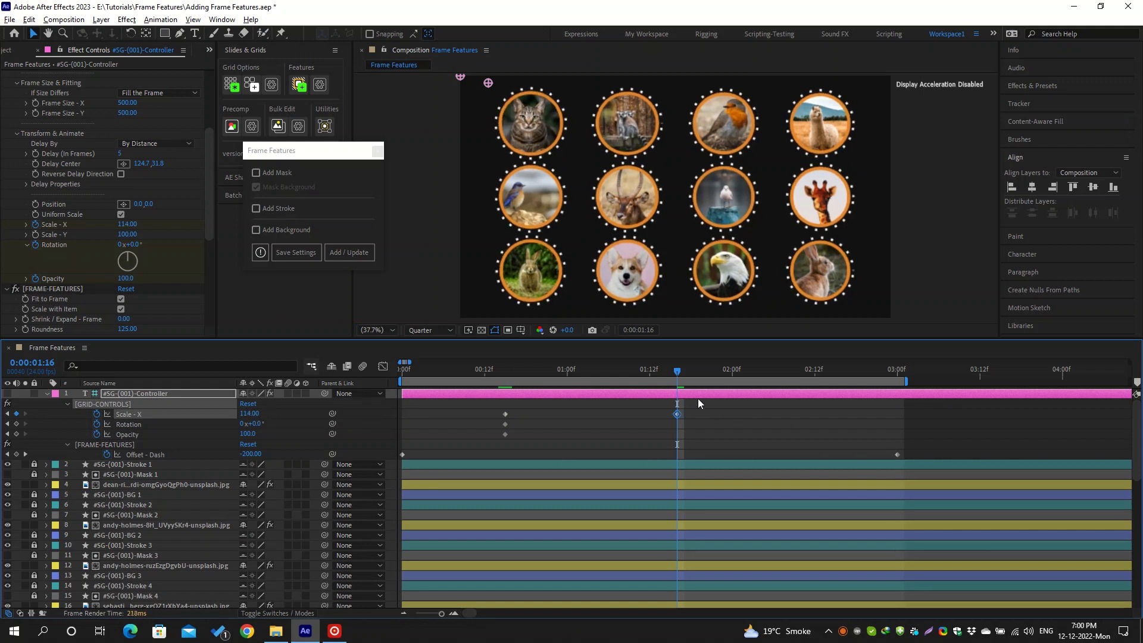
key(shift+Page_Down)
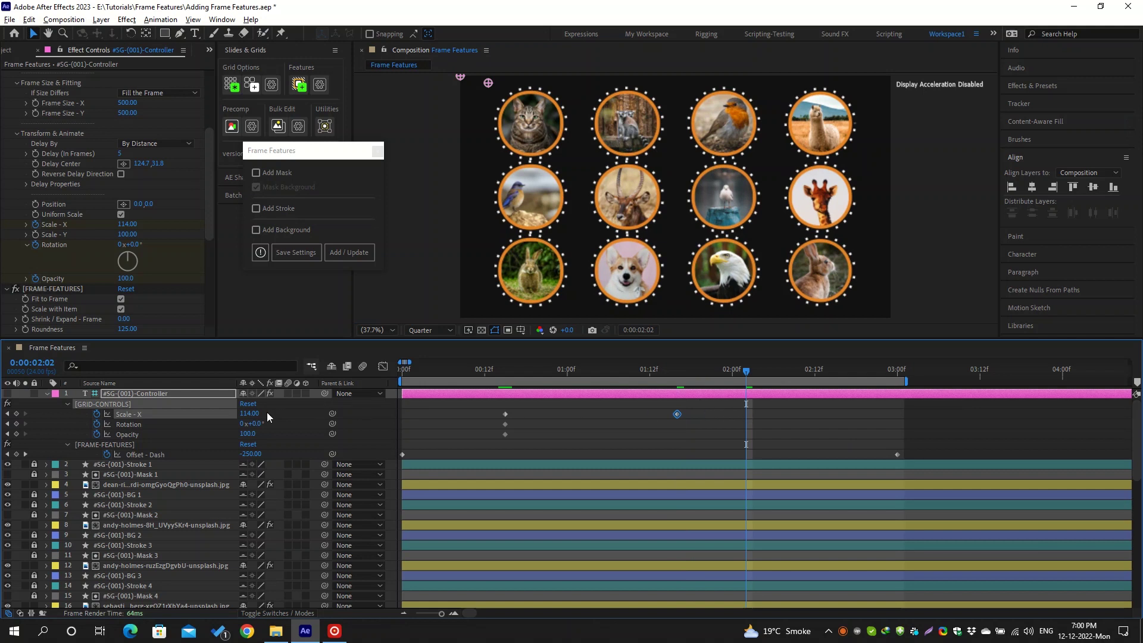
click(250, 413)
text(0)
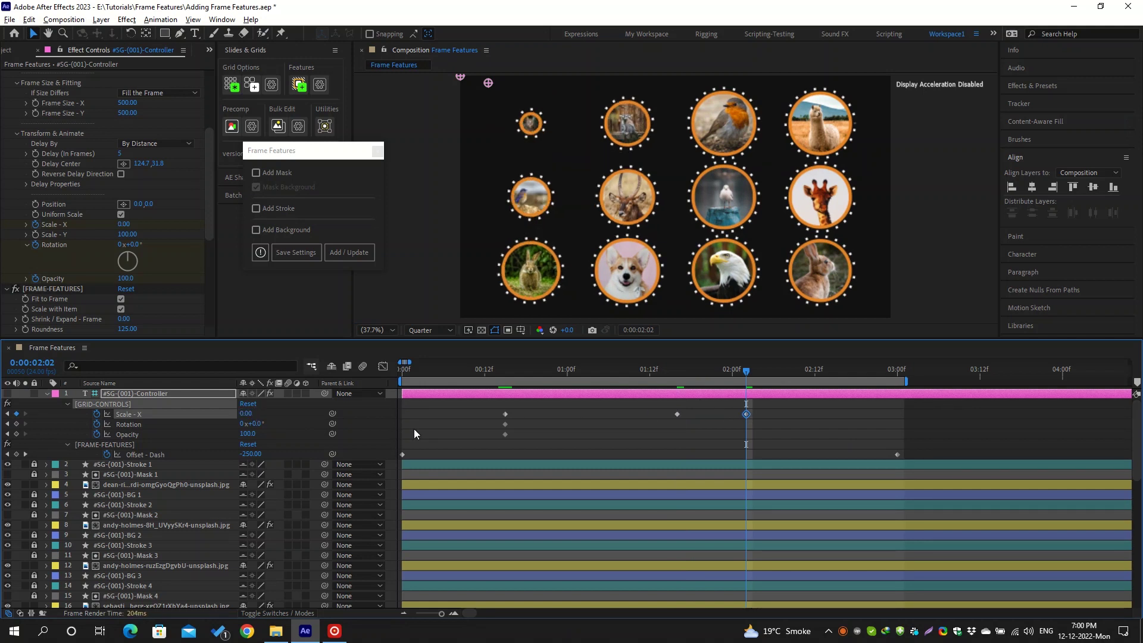
Step: Add a grid Rotation keyframe of -45° at 0:00:01:16, aligned with the second Scale - X keyframe
click(502, 374)
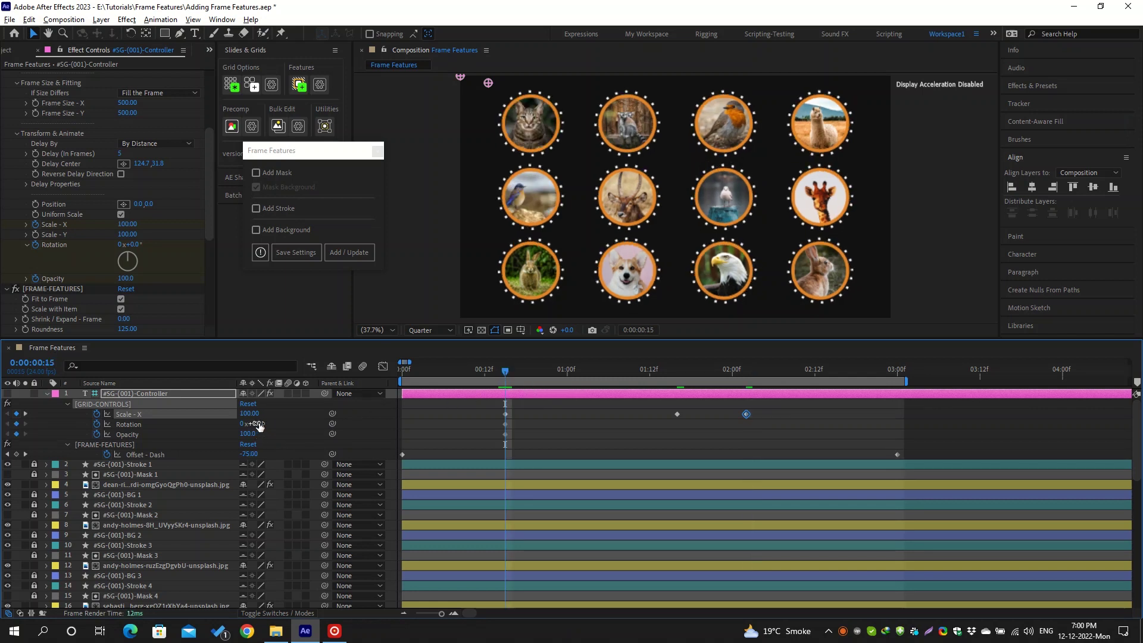
click(675, 371)
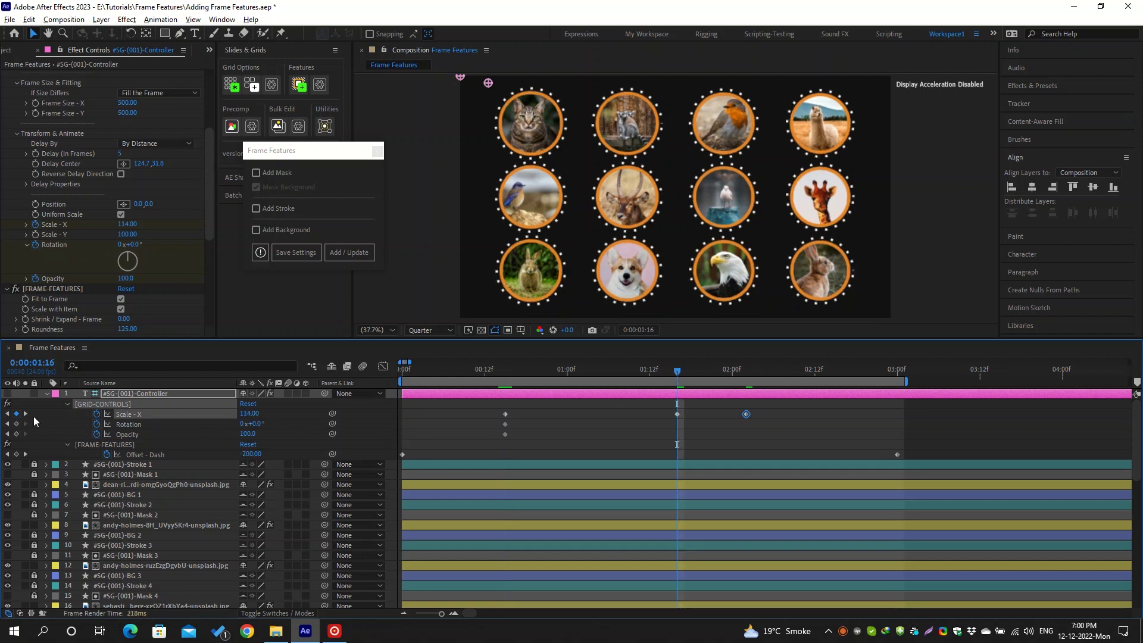
click(17, 424)
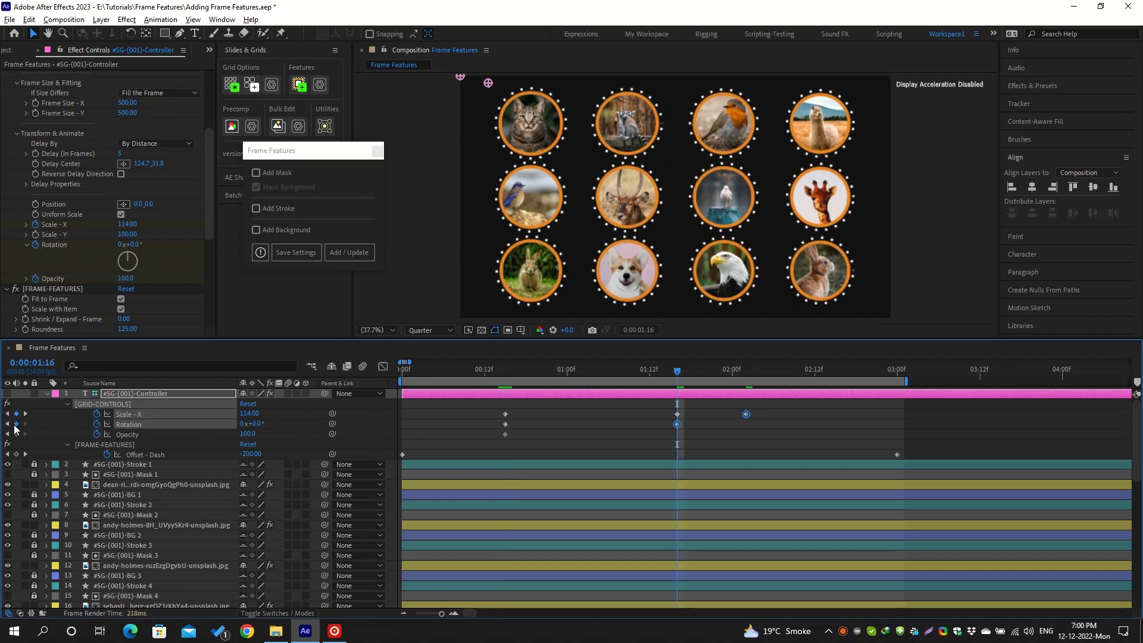
drag(258, 424, 241, 424)
click(253, 424)
text(-45)
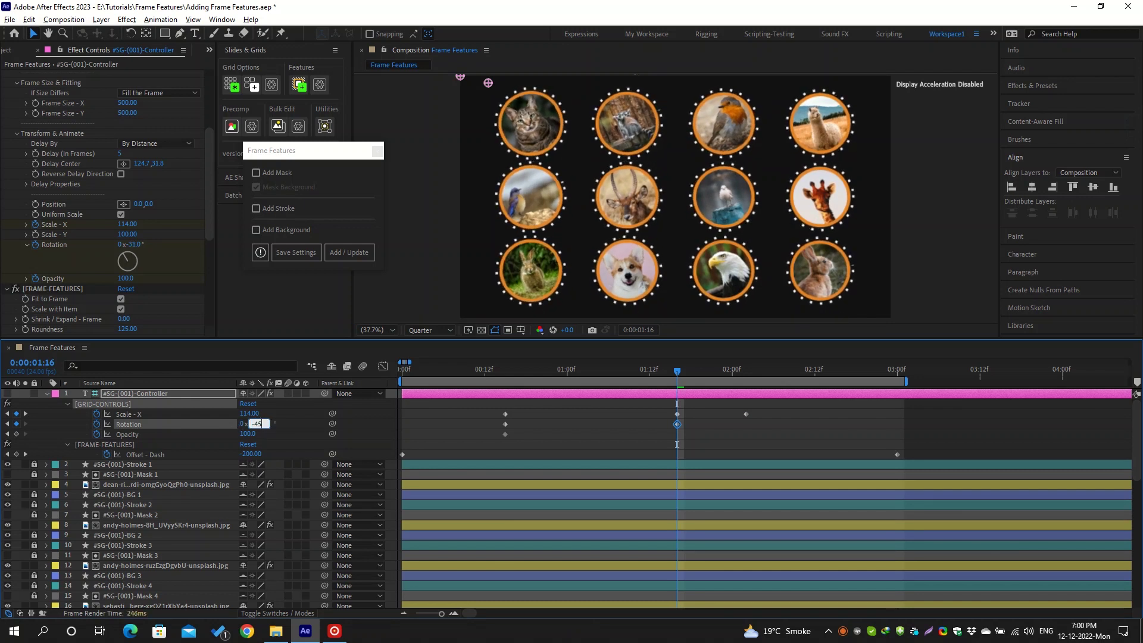
key(Return)
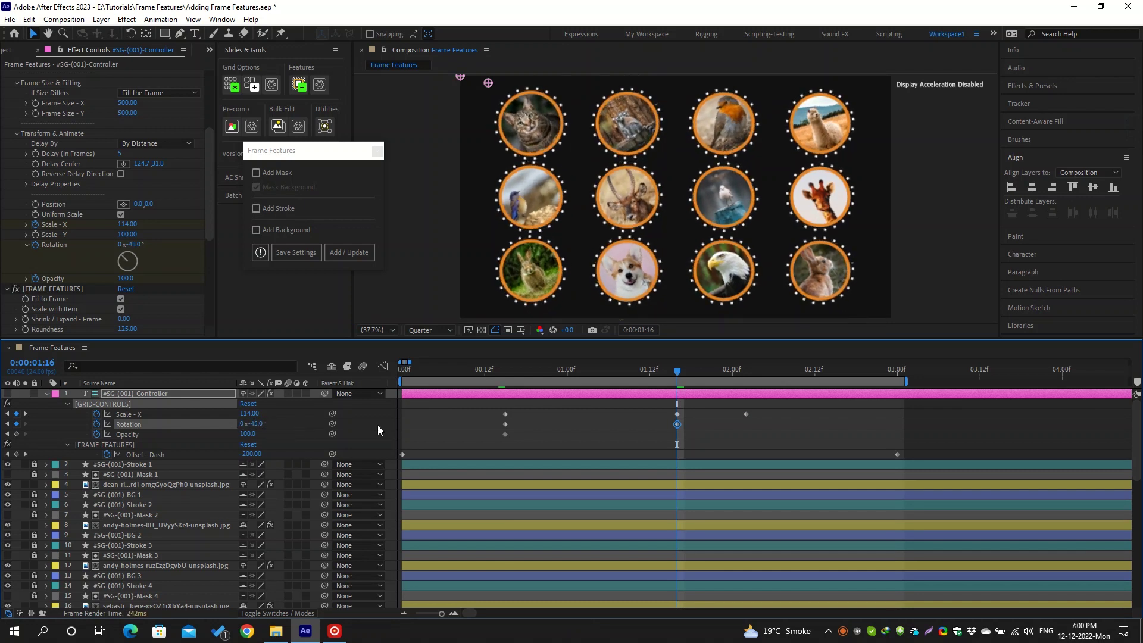
Step: Add a grid Rotation keyframe of 360° at 0:00:02:02, aligned with the last Scale - X keyframe
click(745, 374)
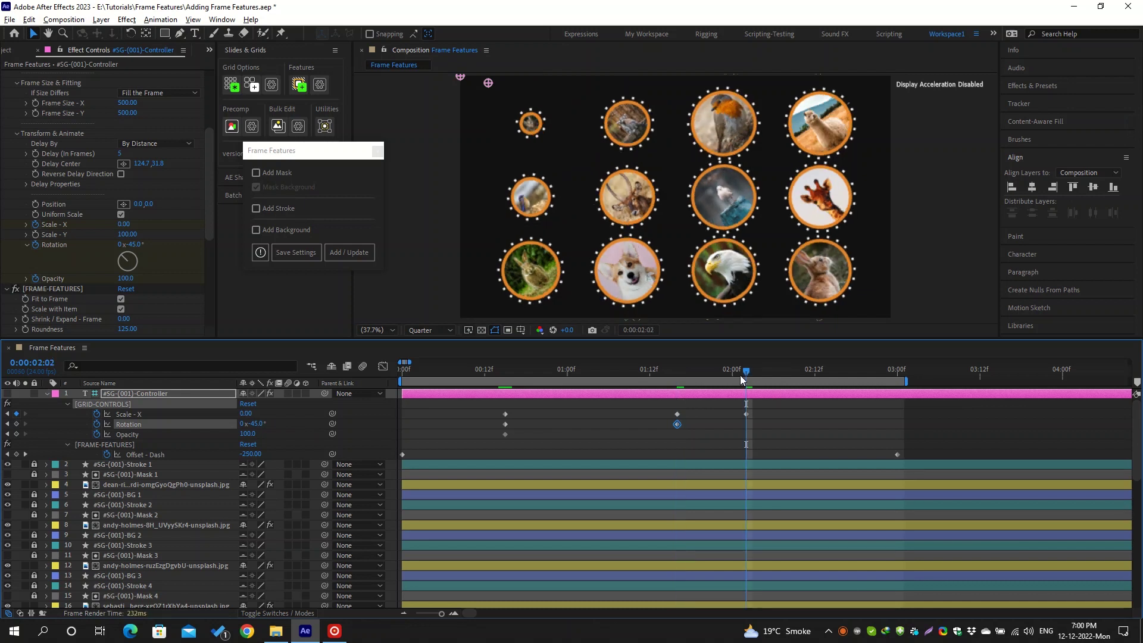
click(255, 423)
text(360)
key(Return)
drag(509, 374, 744, 378)
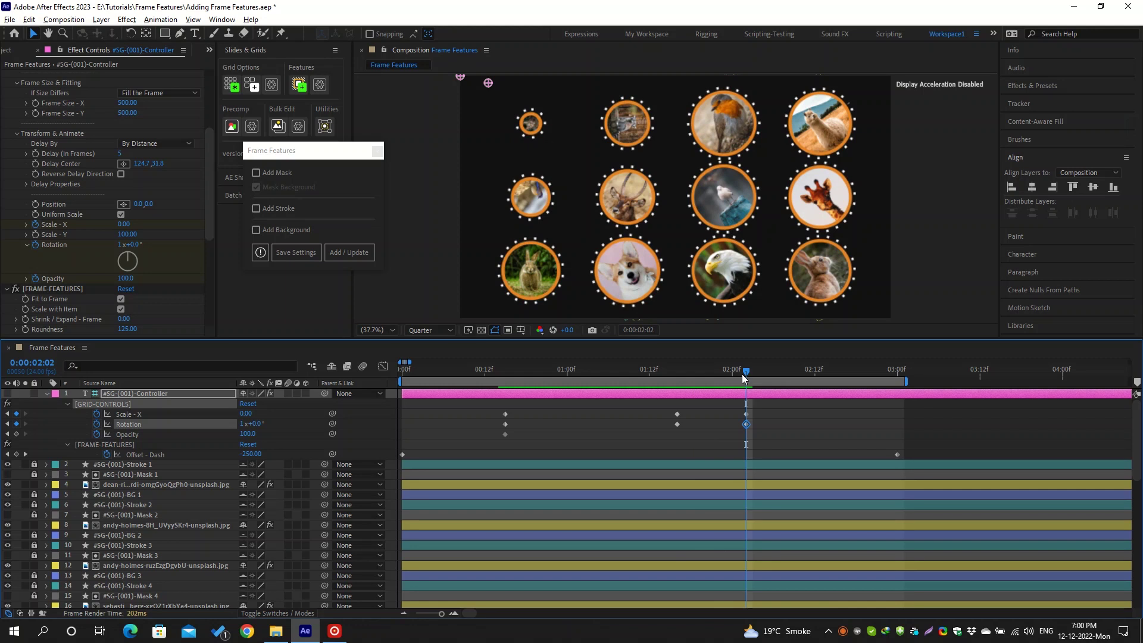
Step: Move the grid's first Opacity keyframe to 0:00:01:16 and add an Opacity keyframe of 0 at 0:00:02:02
click(679, 374)
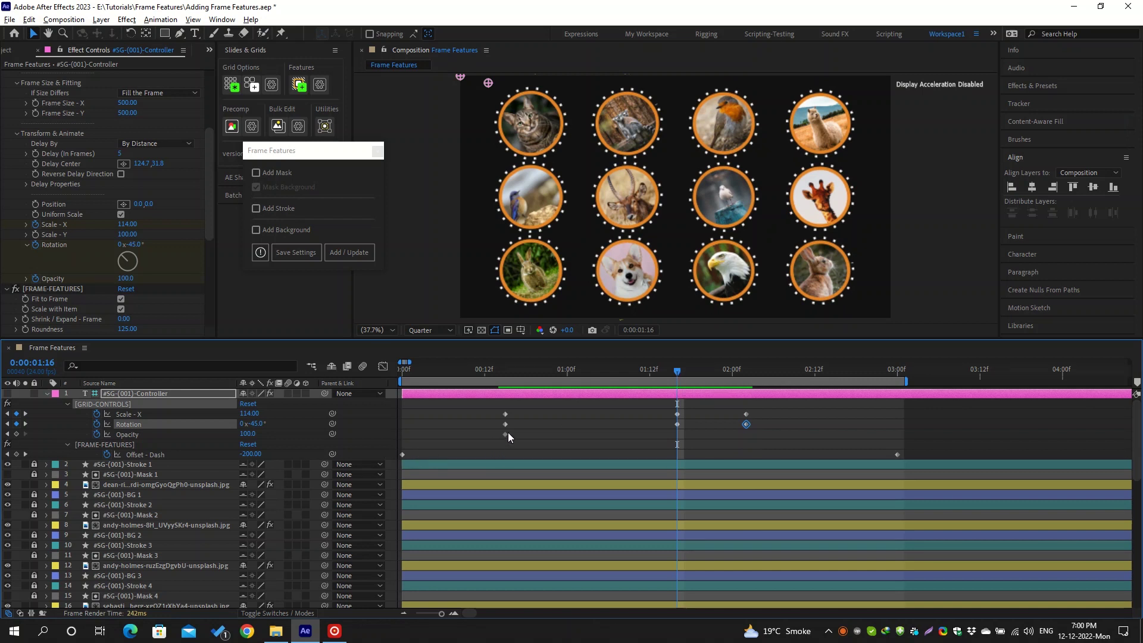
drag(505, 434, 675, 441)
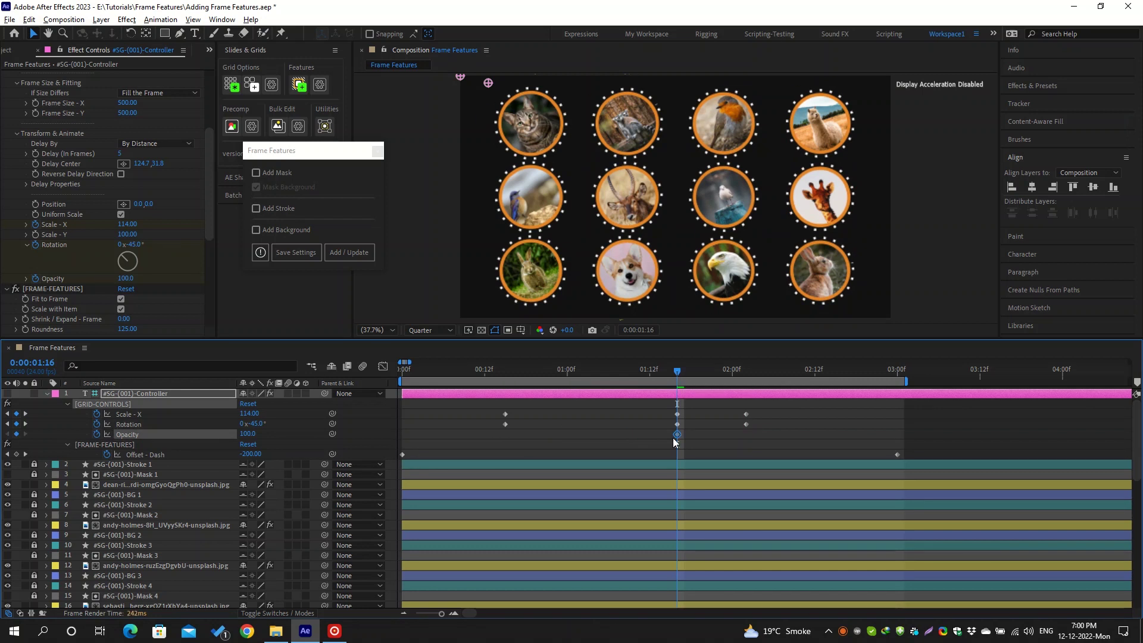
click(743, 375)
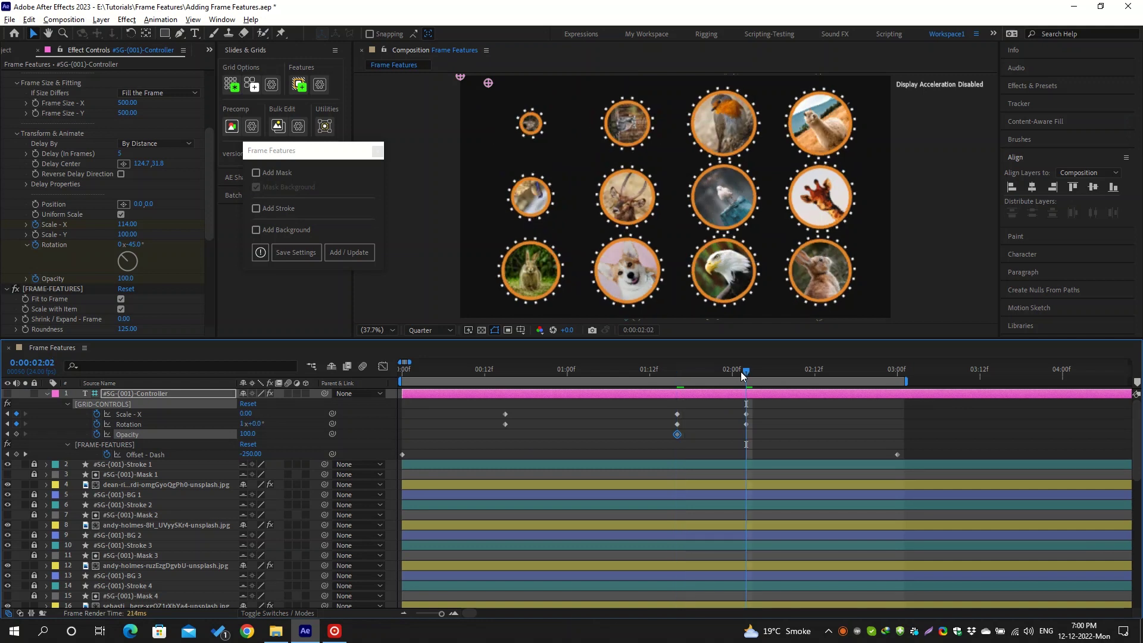
click(247, 434)
text(0)
key(Return)
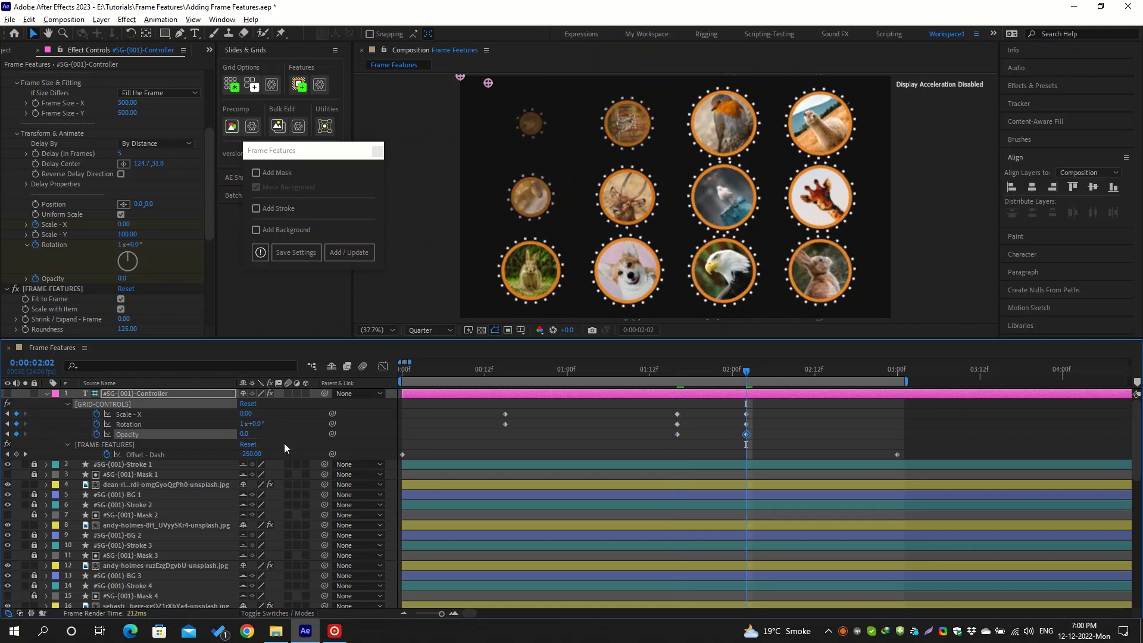
Step: Ease all Scale - X, Rotation and Opacity keyframes, reshape their speed curves in the Graph Editor, and preview the animation from the start
drag(760, 412, 491, 438)
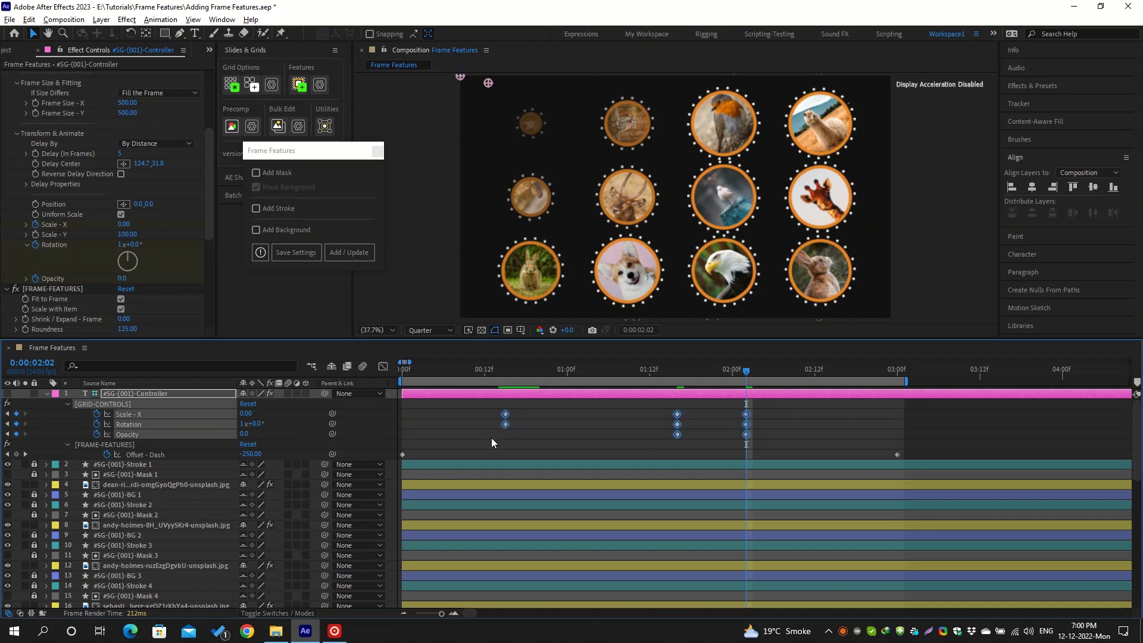
key(shift+F3)
drag(549, 482, 568, 483)
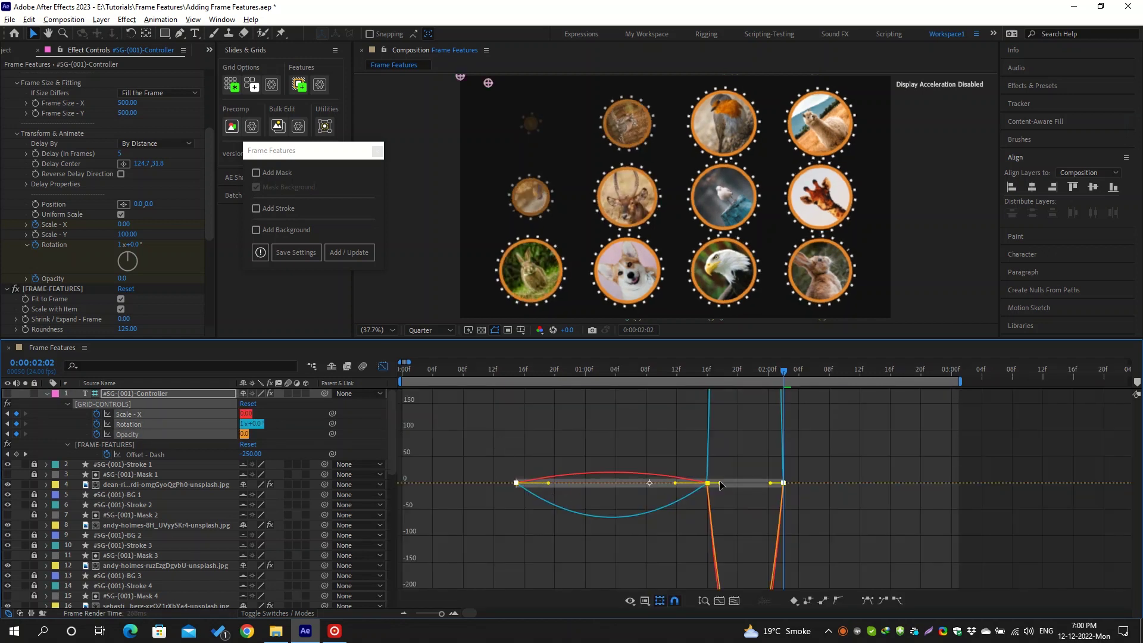
mouse_move(719, 482)
mouse_down()
mouse_move(741, 487)
mouse_move(680, 491)
mouse_move(512, 462)
mouse_move(556, 501)
mouse_move(539, 483)
mouse_move(557, 486)
mouse_up()
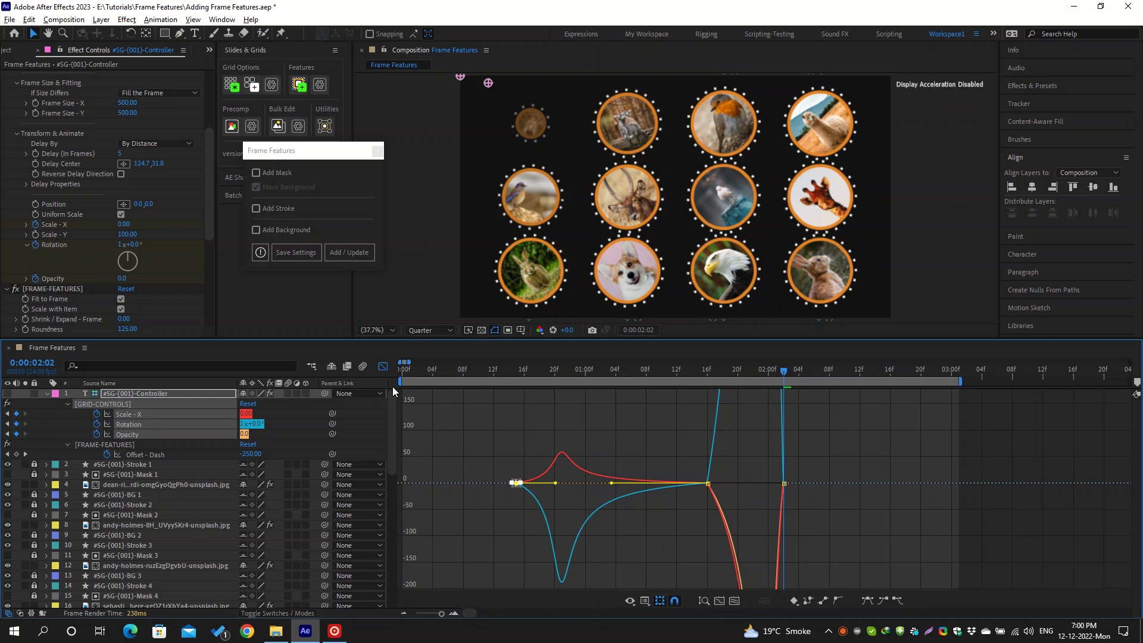
click(382, 367)
key(Home)
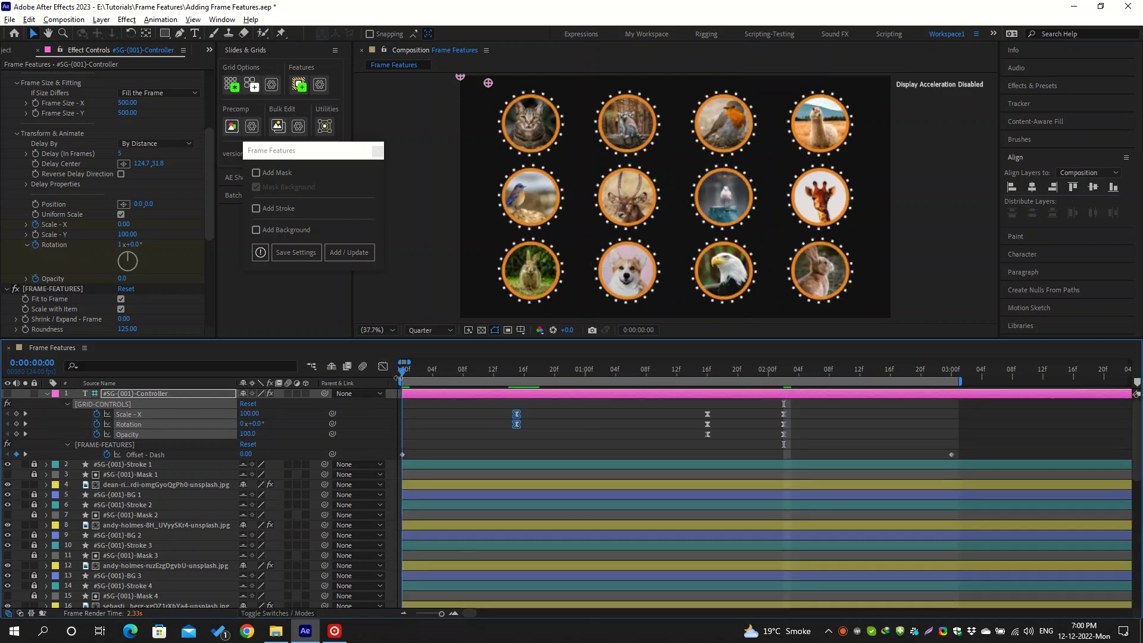
key(space)
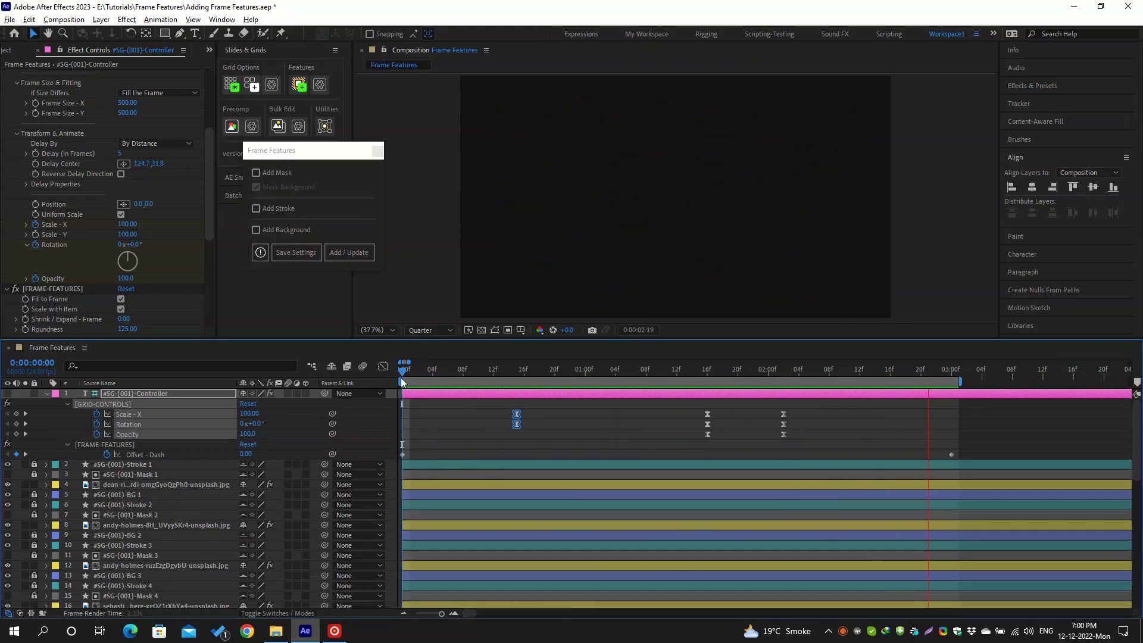
key(space)
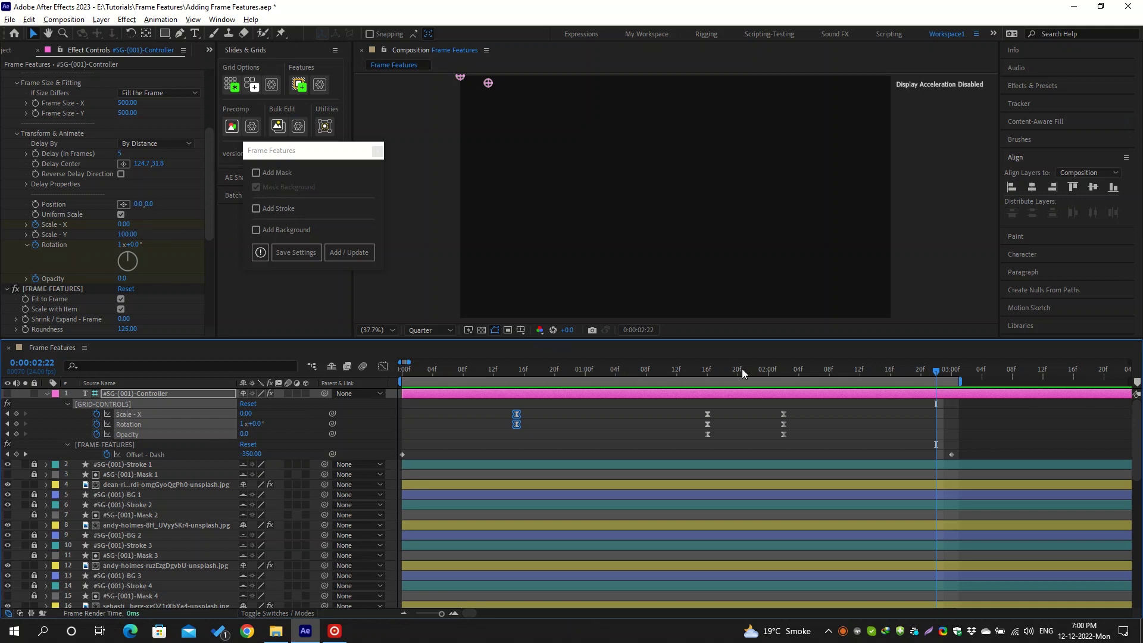
Step: Keyframe the grid's Position at 0, 0 at 0:00:01:16 and at -100, -100 at 0:00:02:02
click(712, 373)
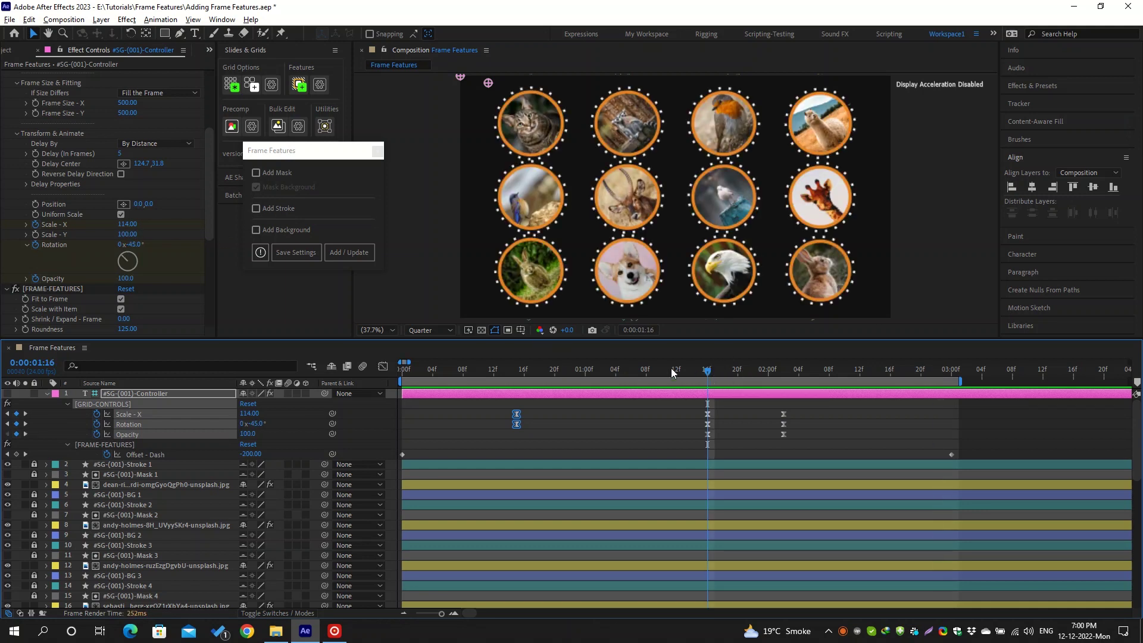
click(37, 204)
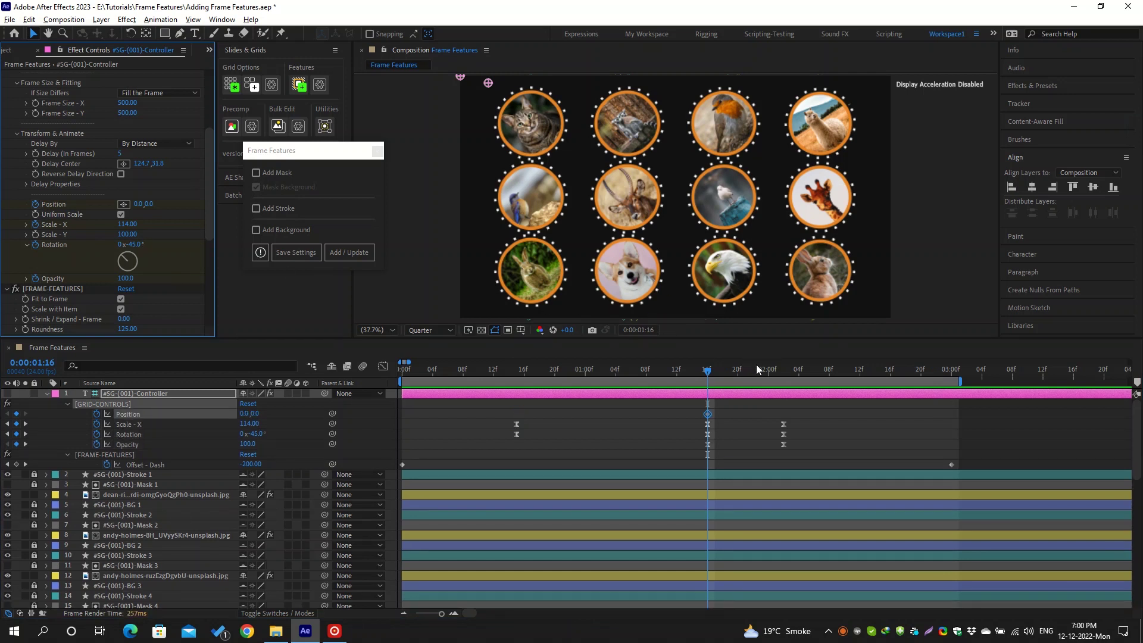
click(784, 371)
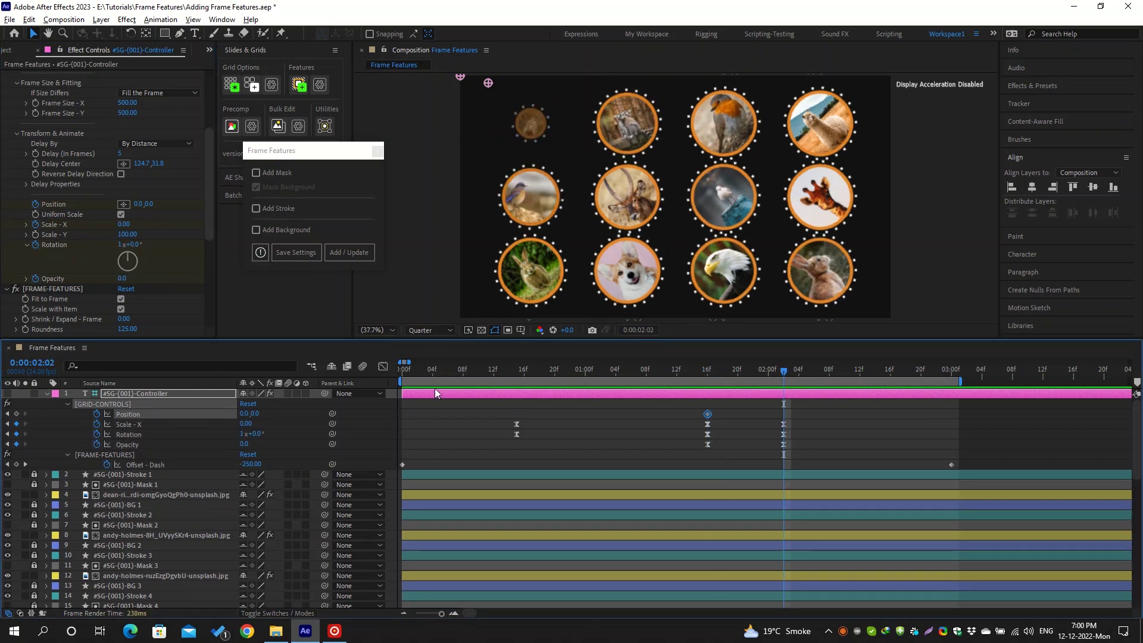
drag(252, 415, 248, 414)
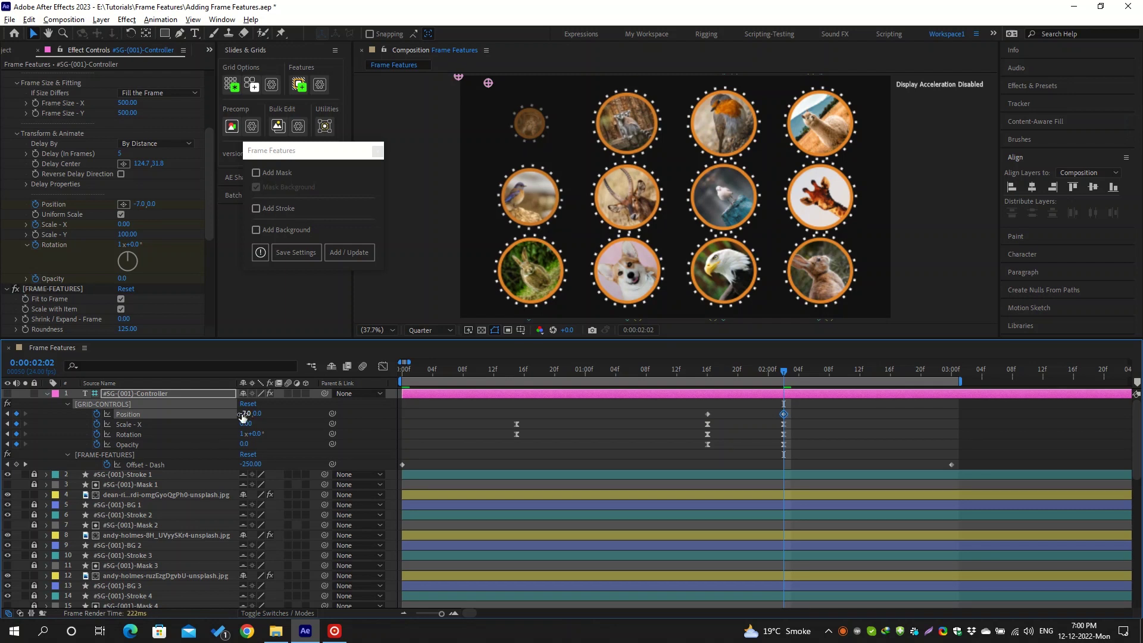
click(247, 414)
text(-100)
key(Tab)
text(-100)
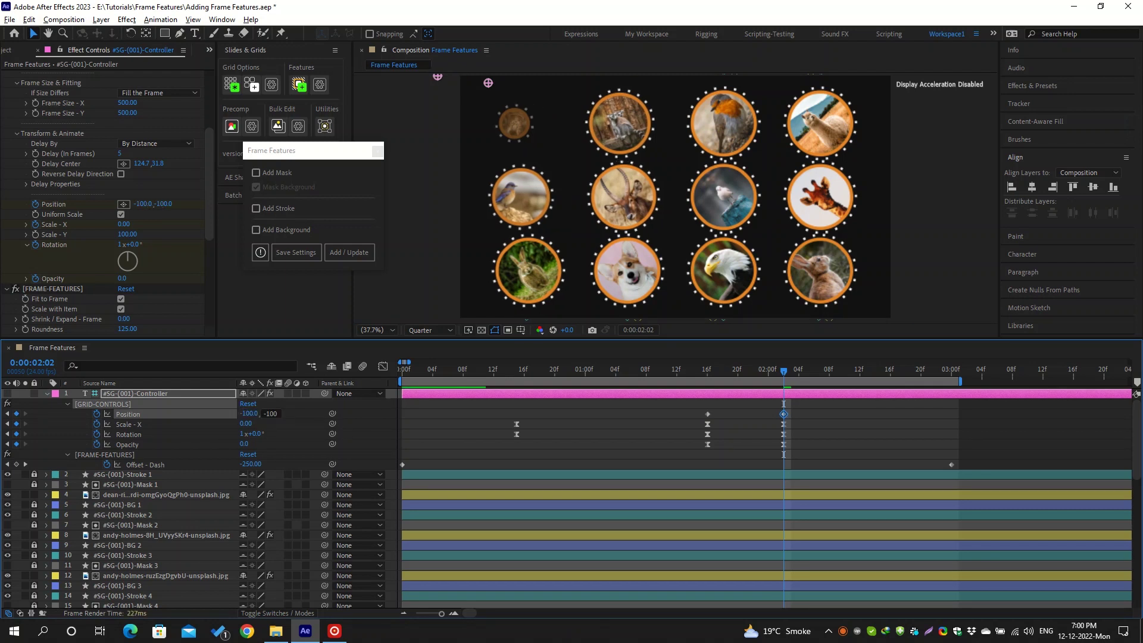
key(Return)
click(793, 370)
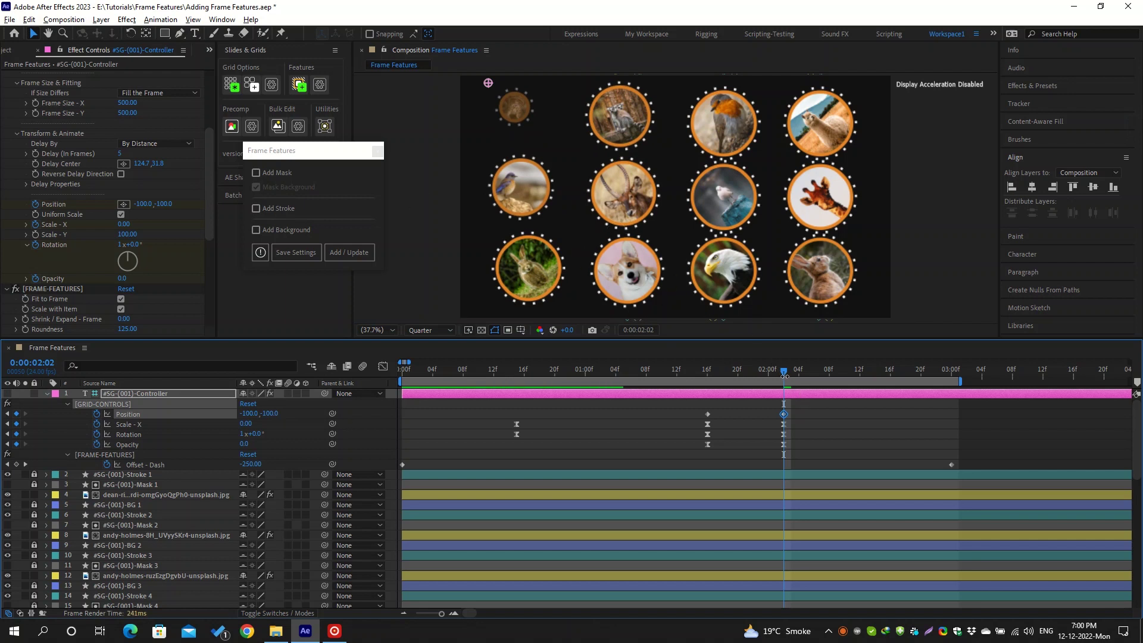
drag(794, 370, 813, 369)
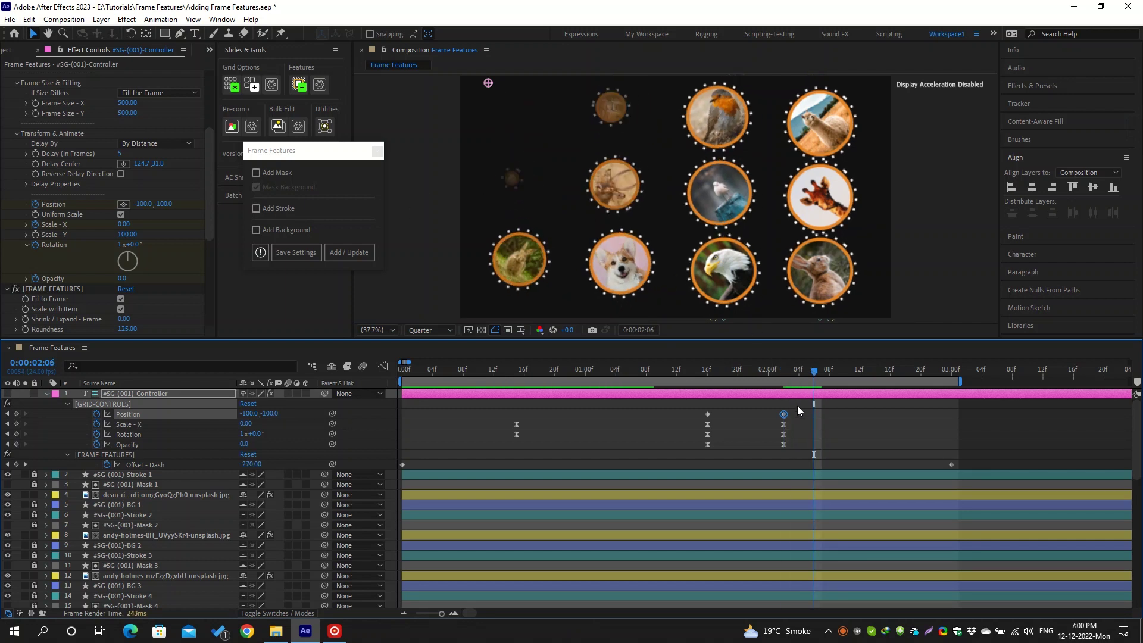
Step: Apply Easy Ease to both Position keyframes and steepen their speed curve into a sharp central peak in the Graph Editor
drag(711, 413, 698, 416)
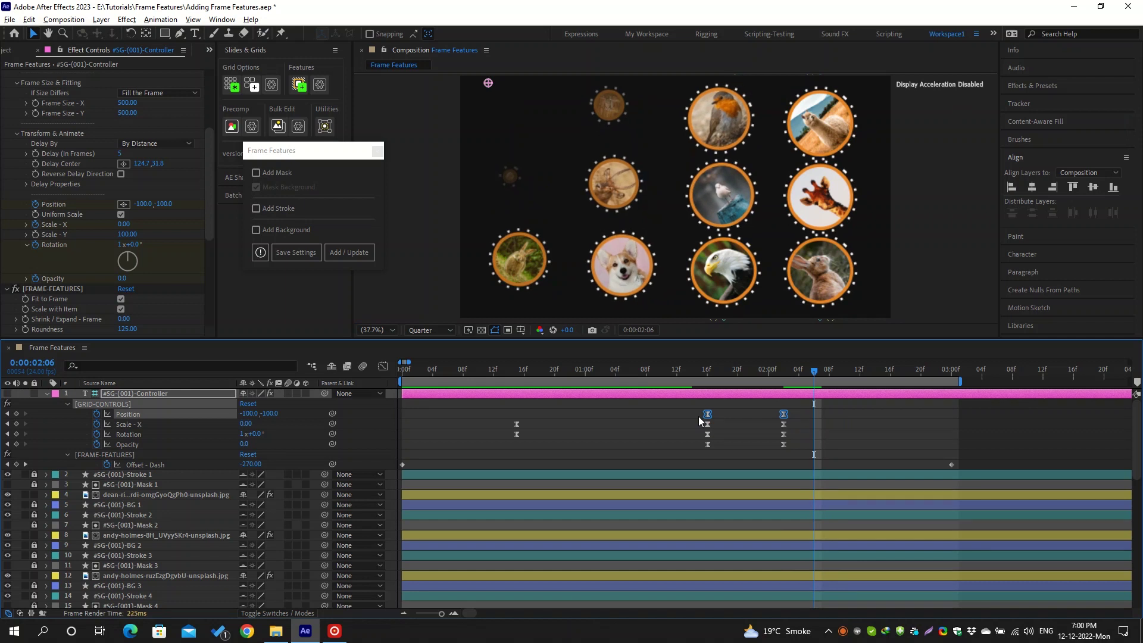
key(shift+F3)
key(F9)
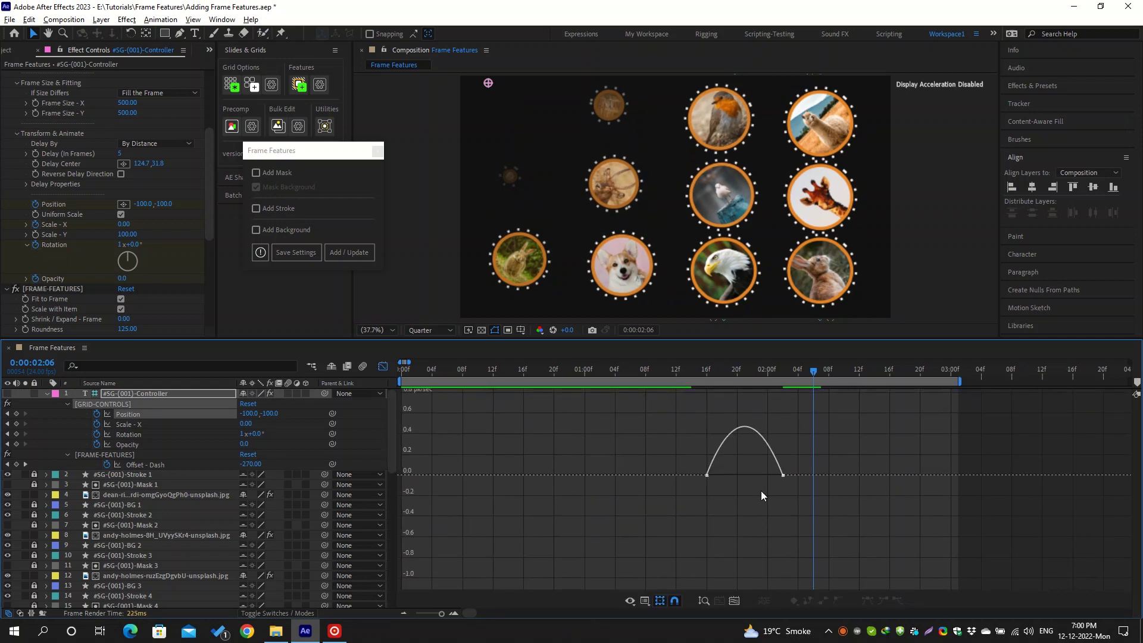
mouse_move(769, 485)
mouse_down()
mouse_move(732, 476)
mouse_move(750, 477)
mouse_up()
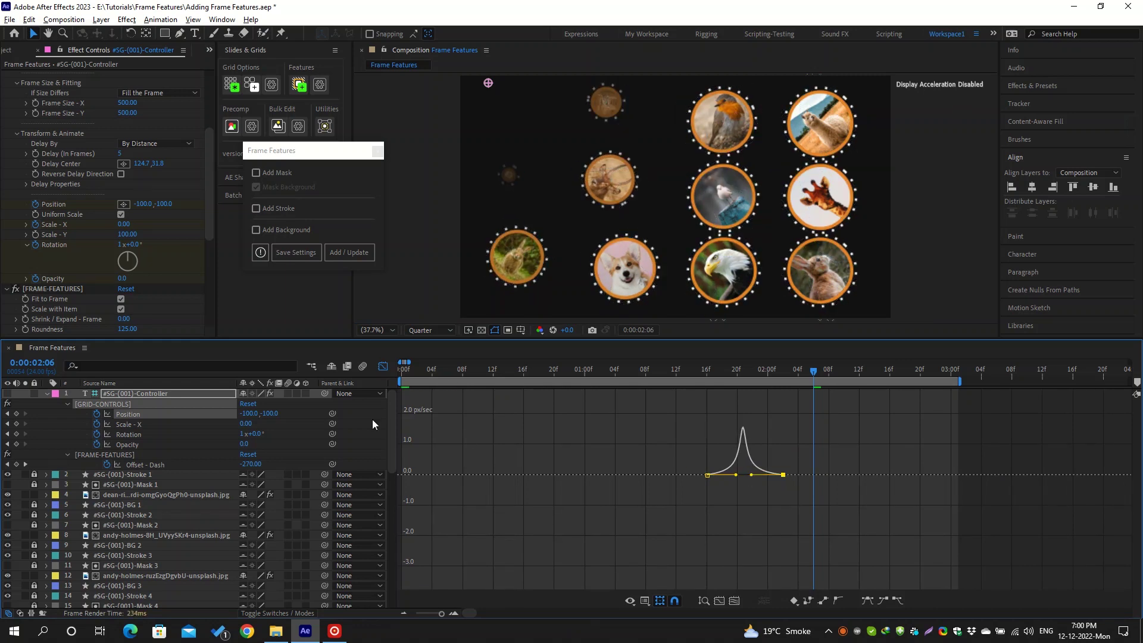
click(383, 366)
Step: Preview the animation and move the first Position keyframe to about 0:00:01:21
click(661, 416)
key(space)
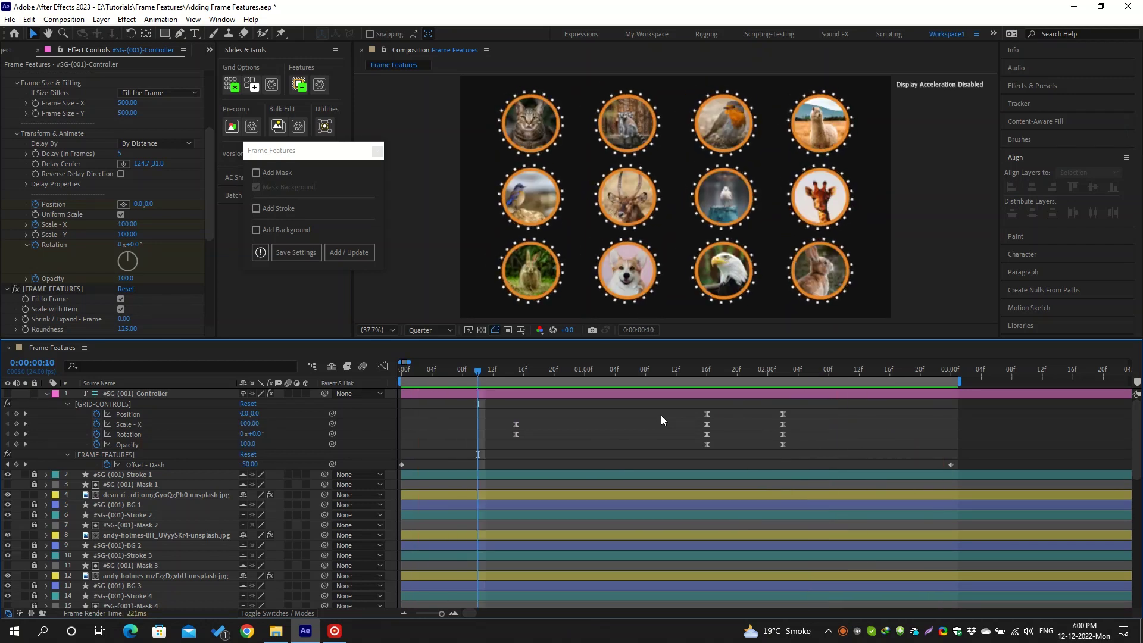
drag(705, 415, 742, 413)
key(space)
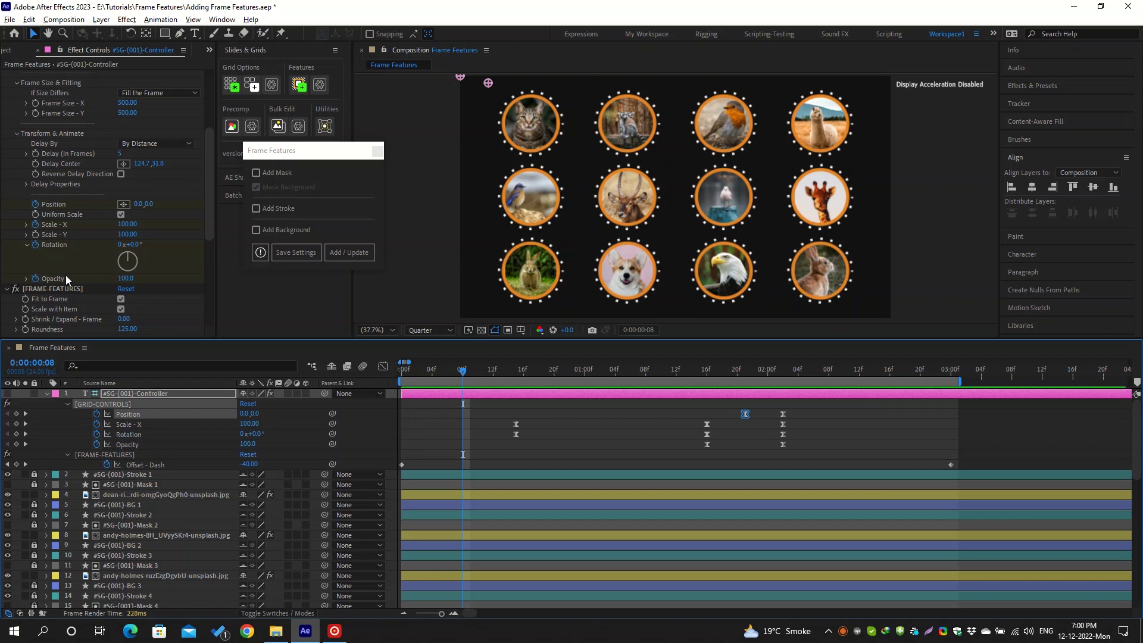
click(328, 224)
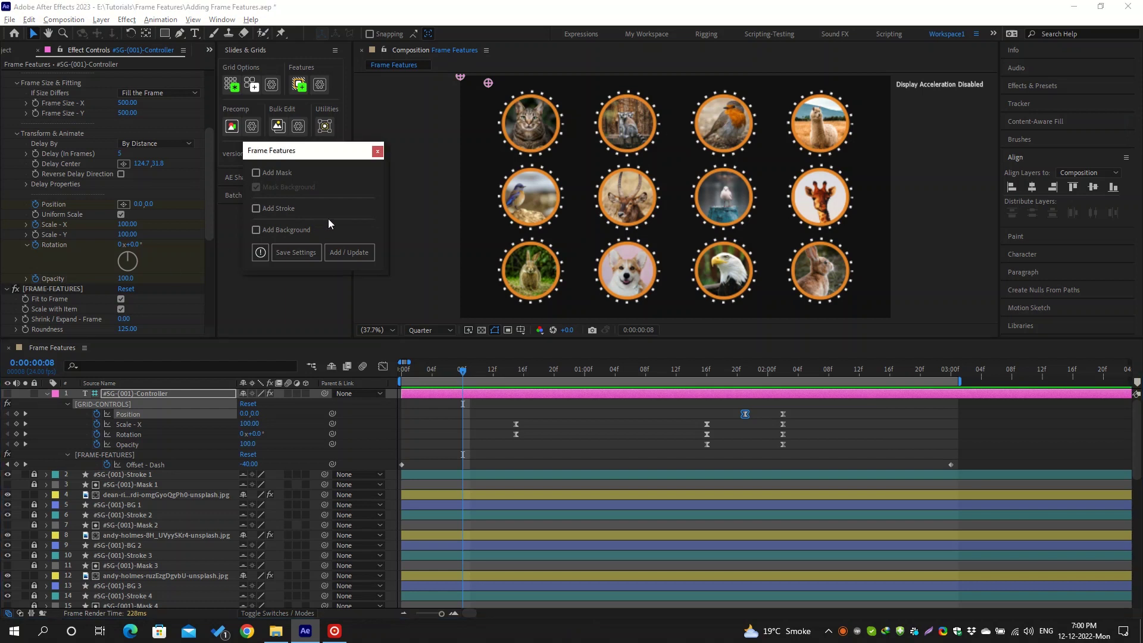